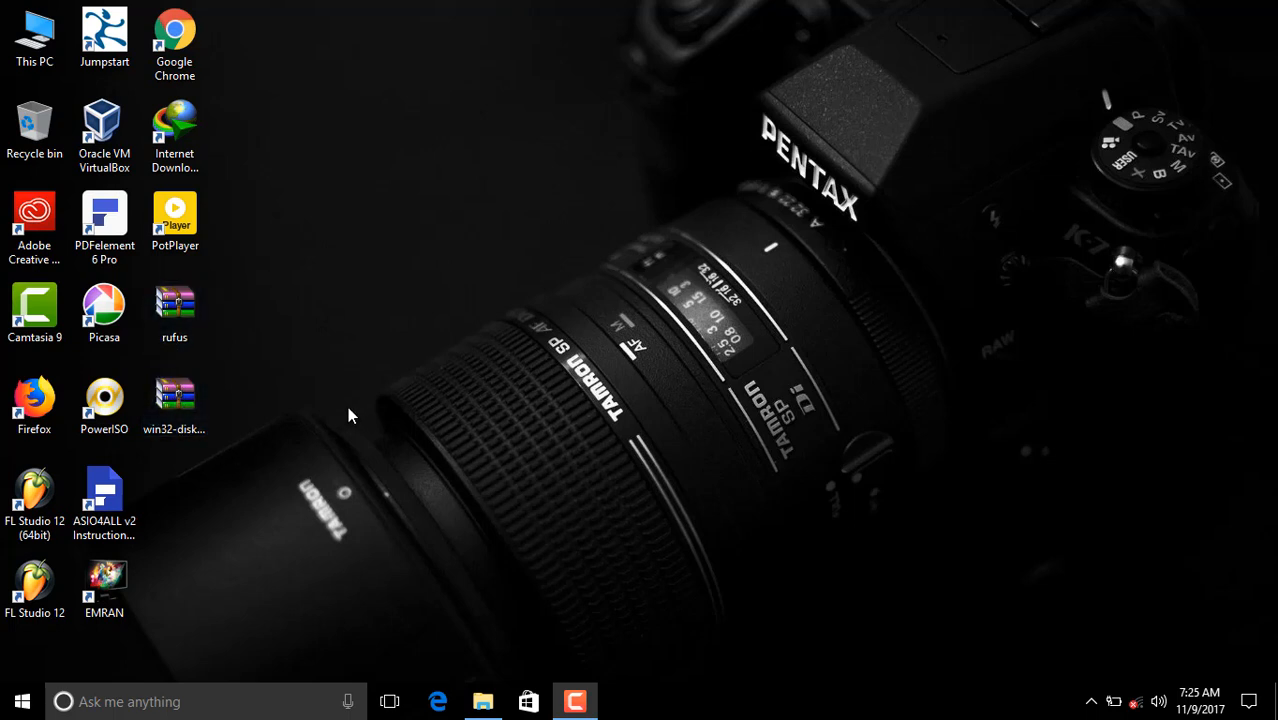
Step: Extract the rufus archive on the desktop into its own rufus folder and select the application inside it
right_click(177, 310)
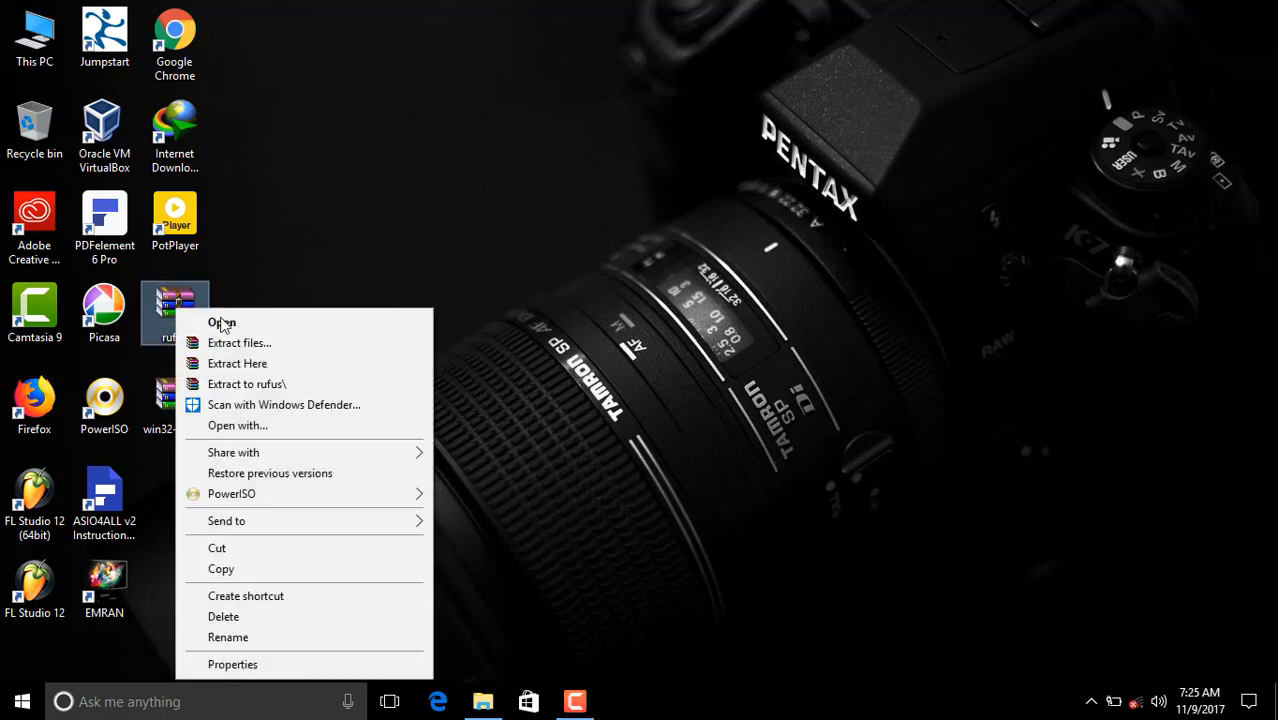
click(253, 386)
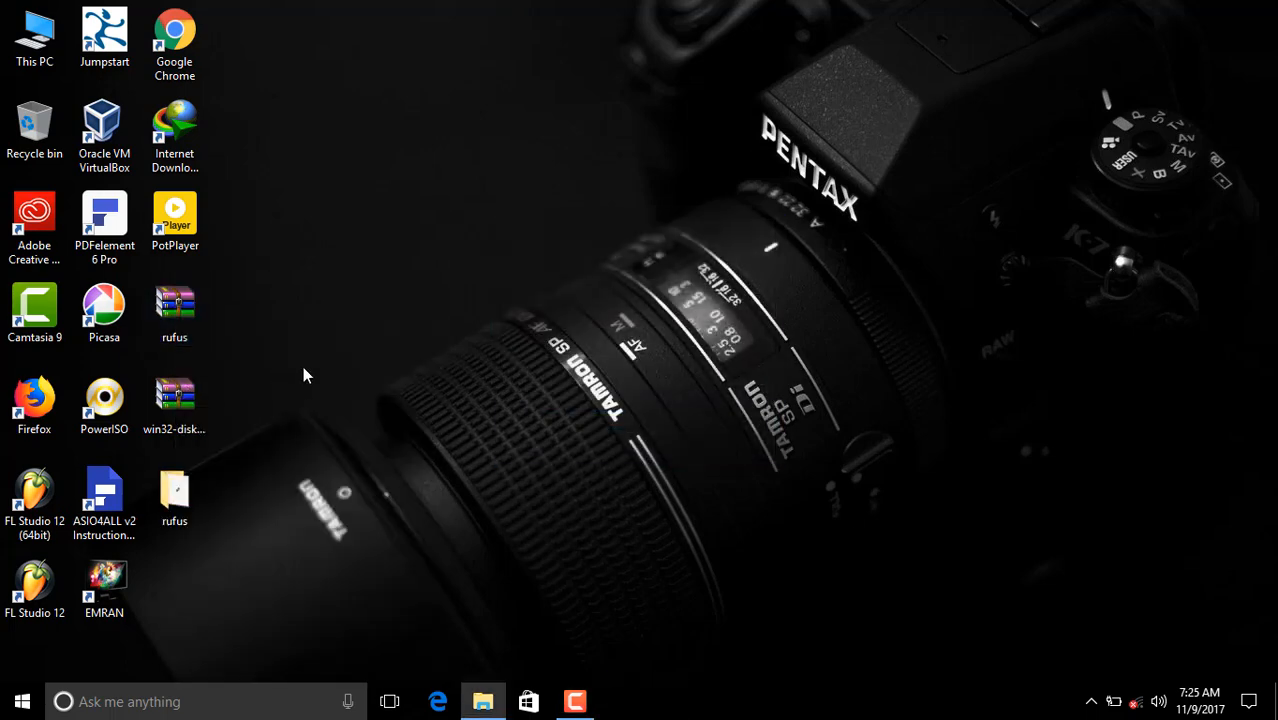
double_click(174, 492)
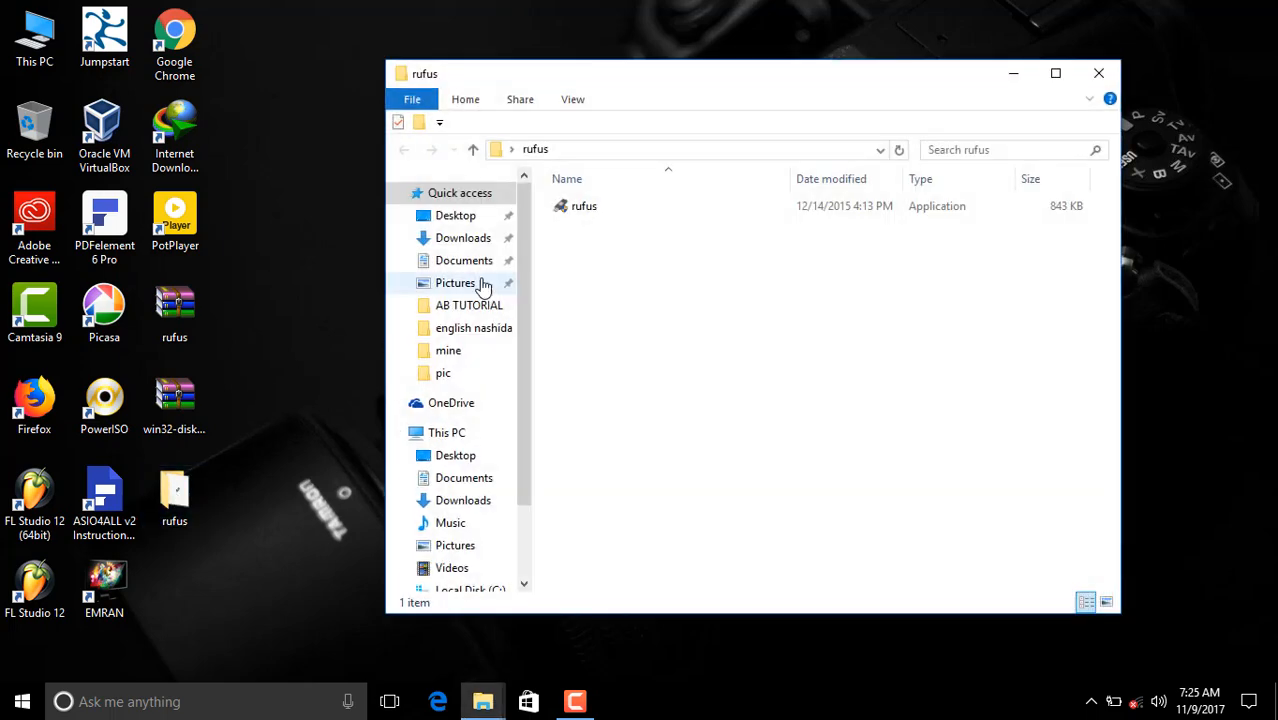
click(584, 210)
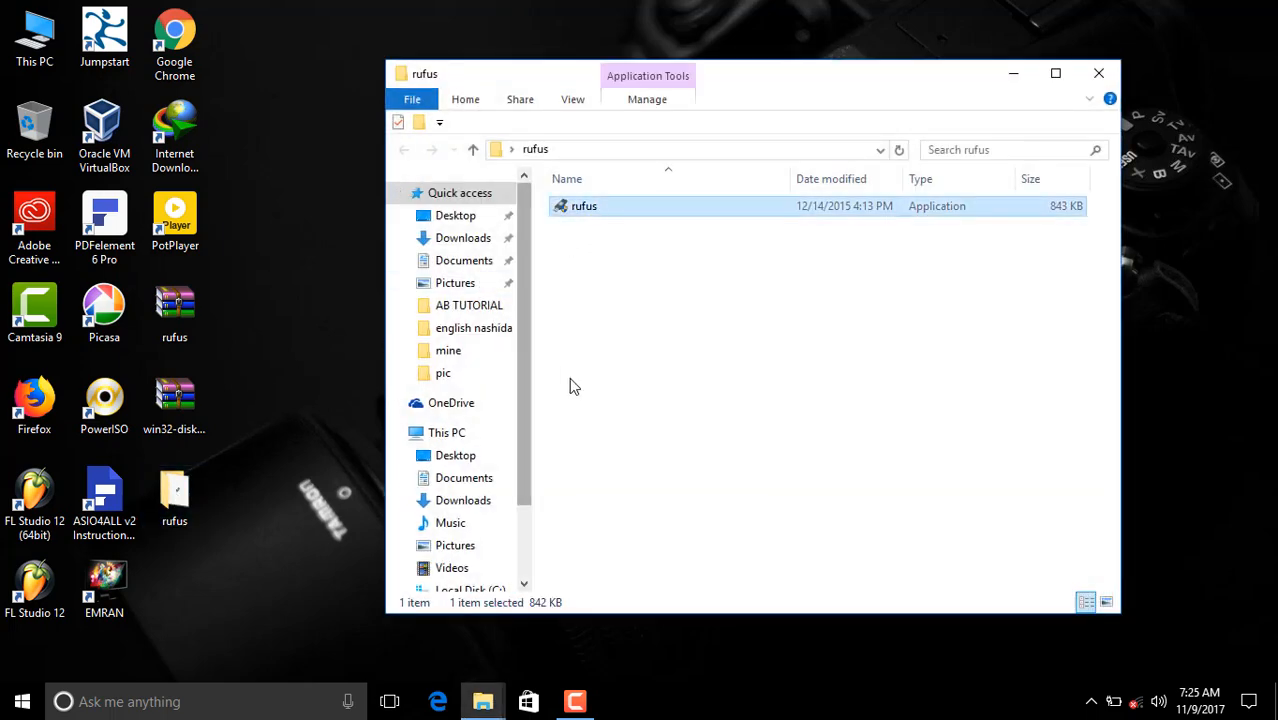
Step: Open This PC in a new window and check the USB drive New Volume (G:) and its contents
right_click(446, 432)
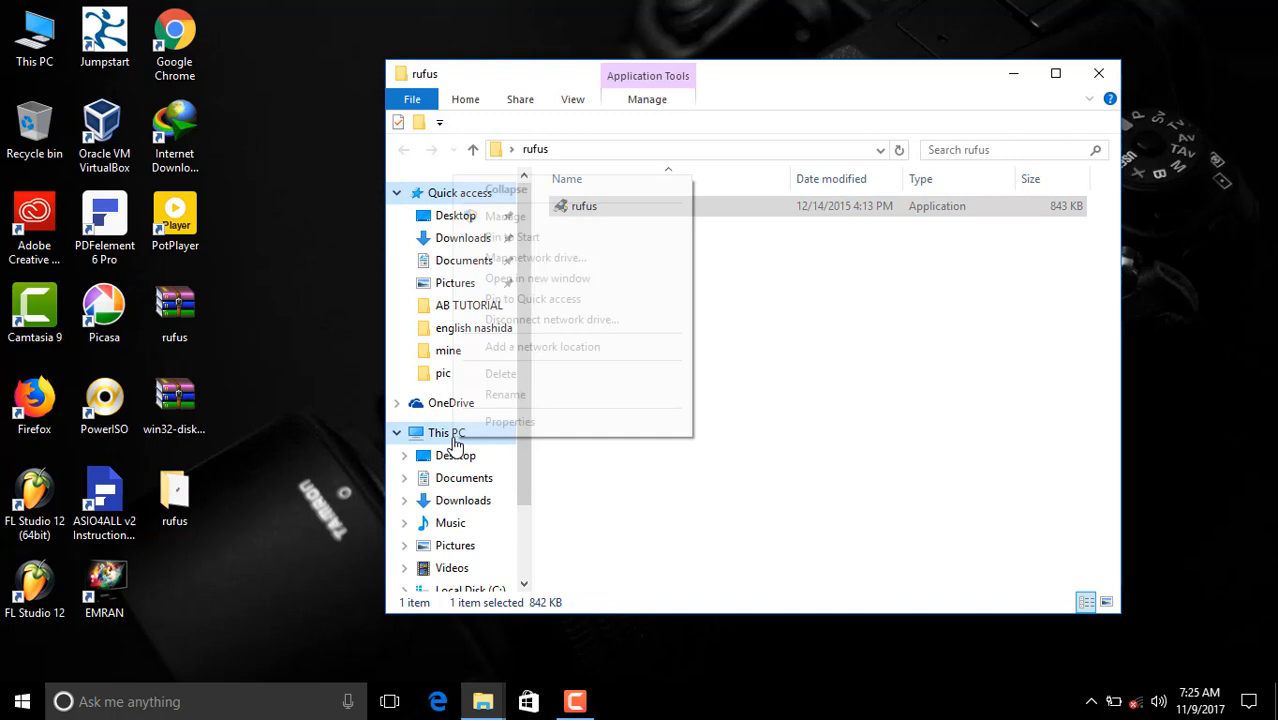
click(512, 279)
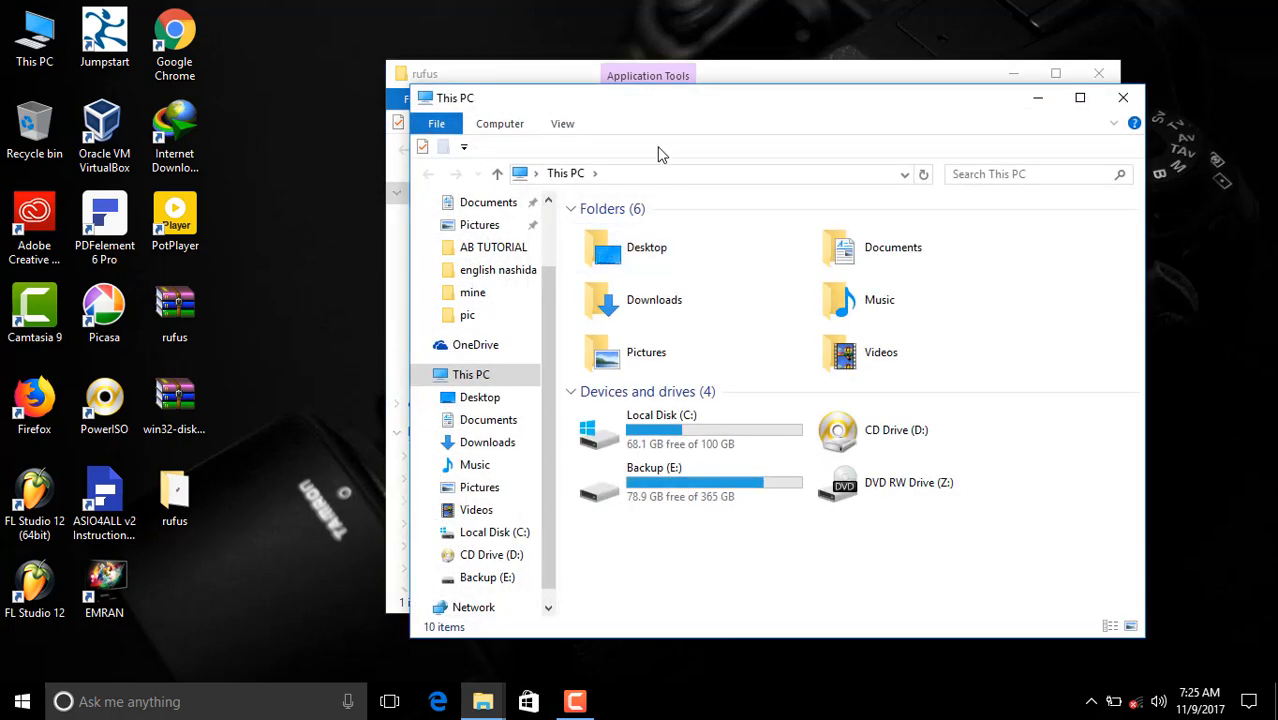
drag(648, 104, 573, 6)
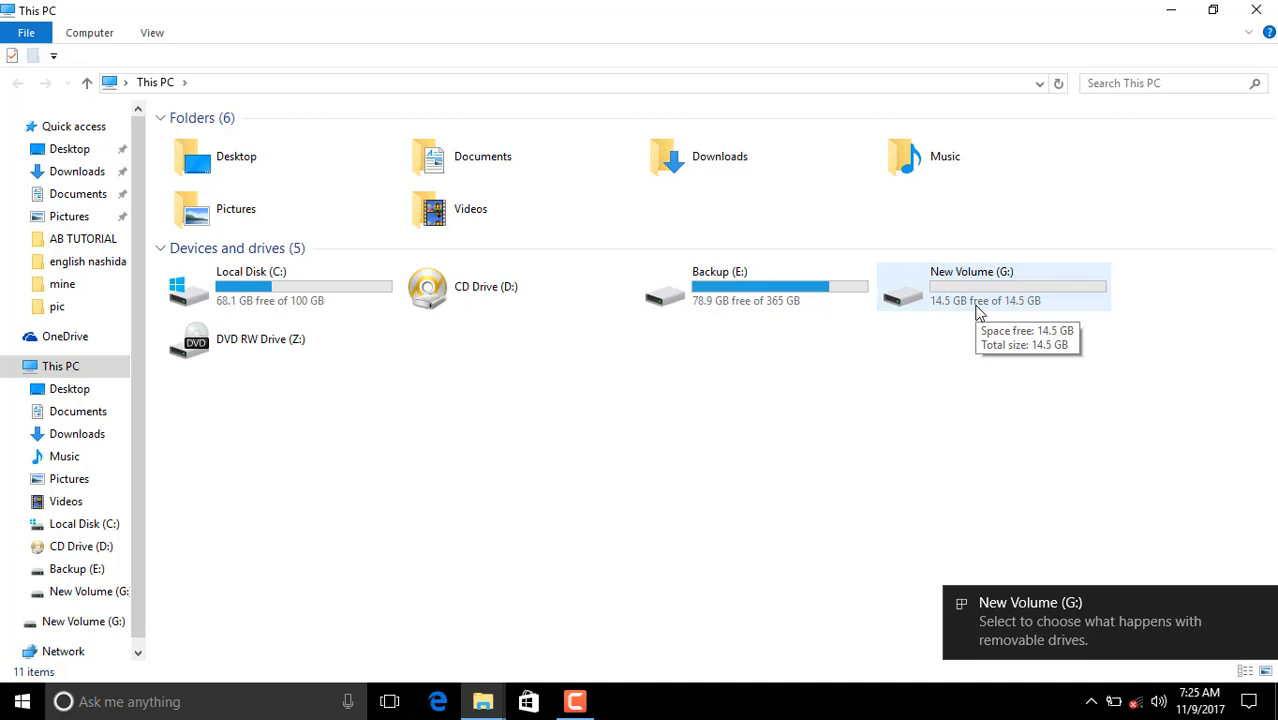
double_click(995, 297)
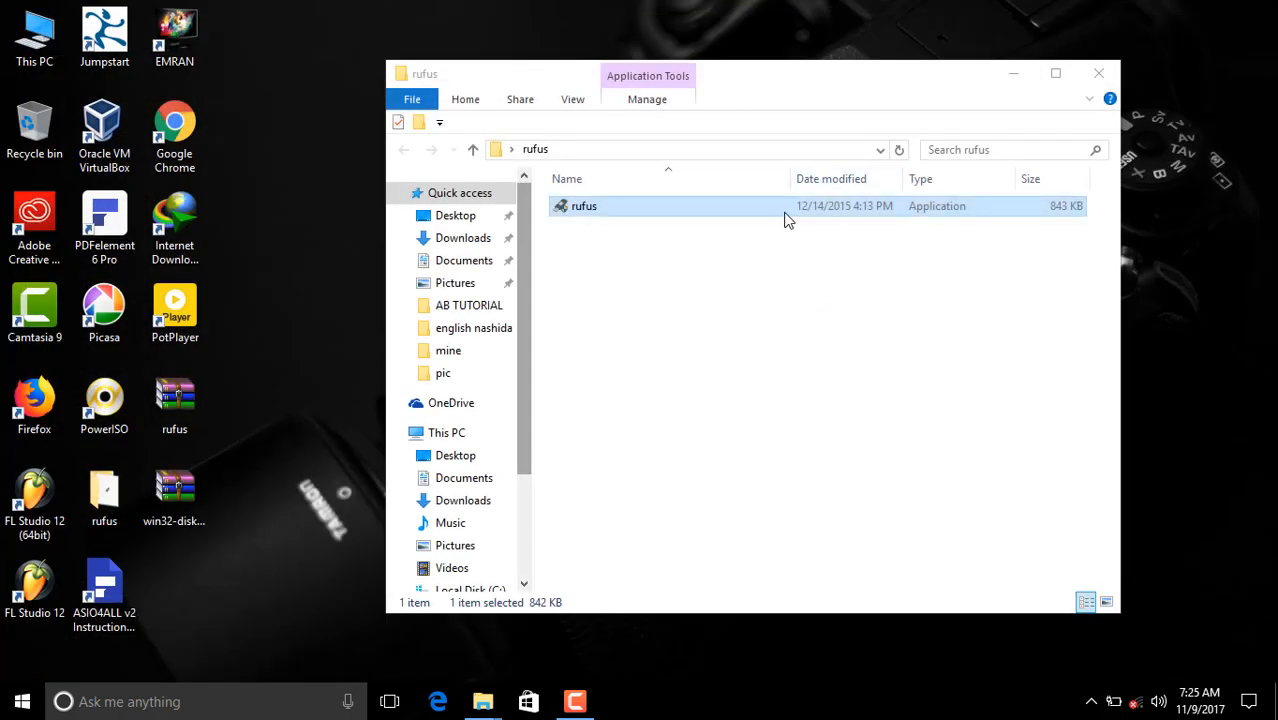
Step: Run the rufus application as administrator and set the bootable disk type to ISO Image
right_click(785, 214)
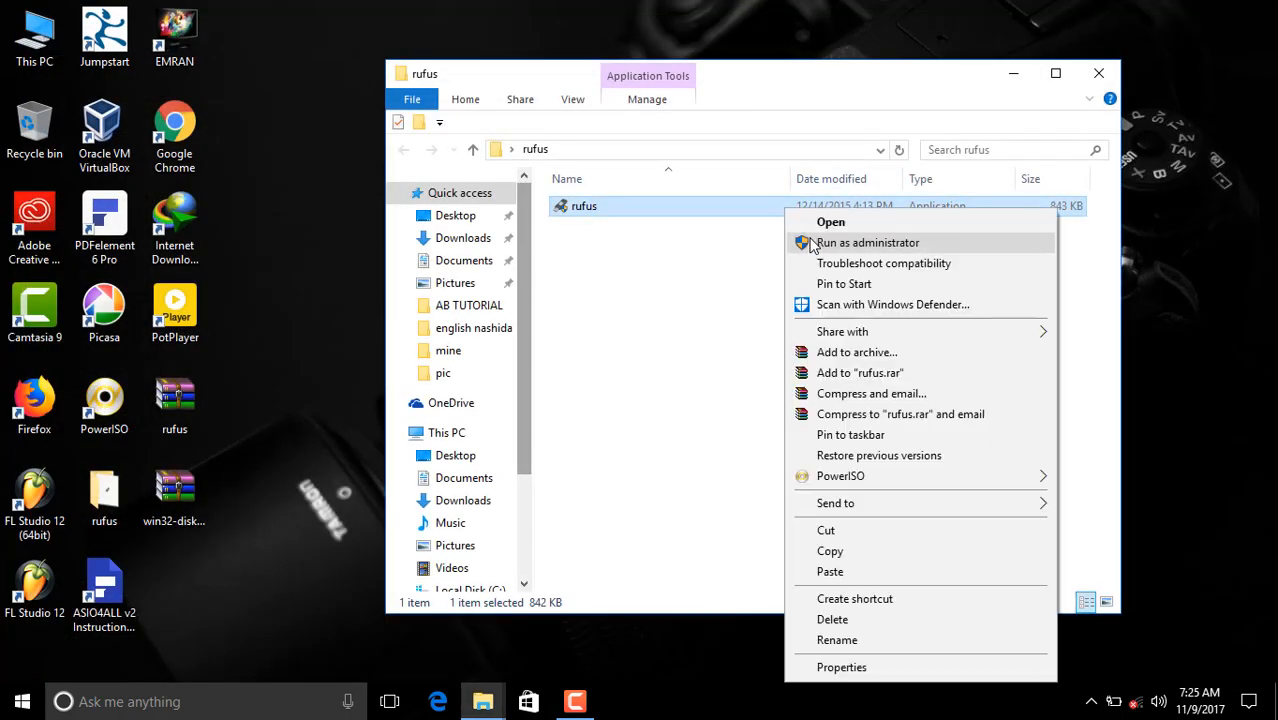
click(812, 243)
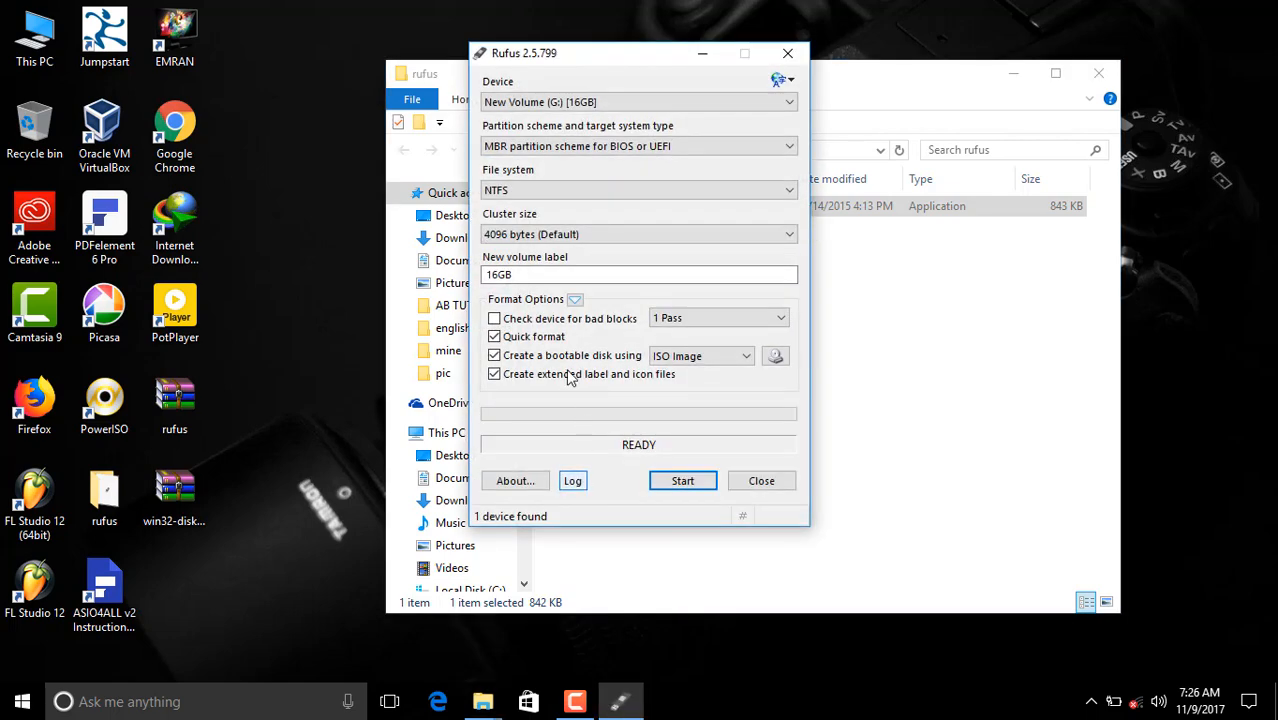
click(745, 356)
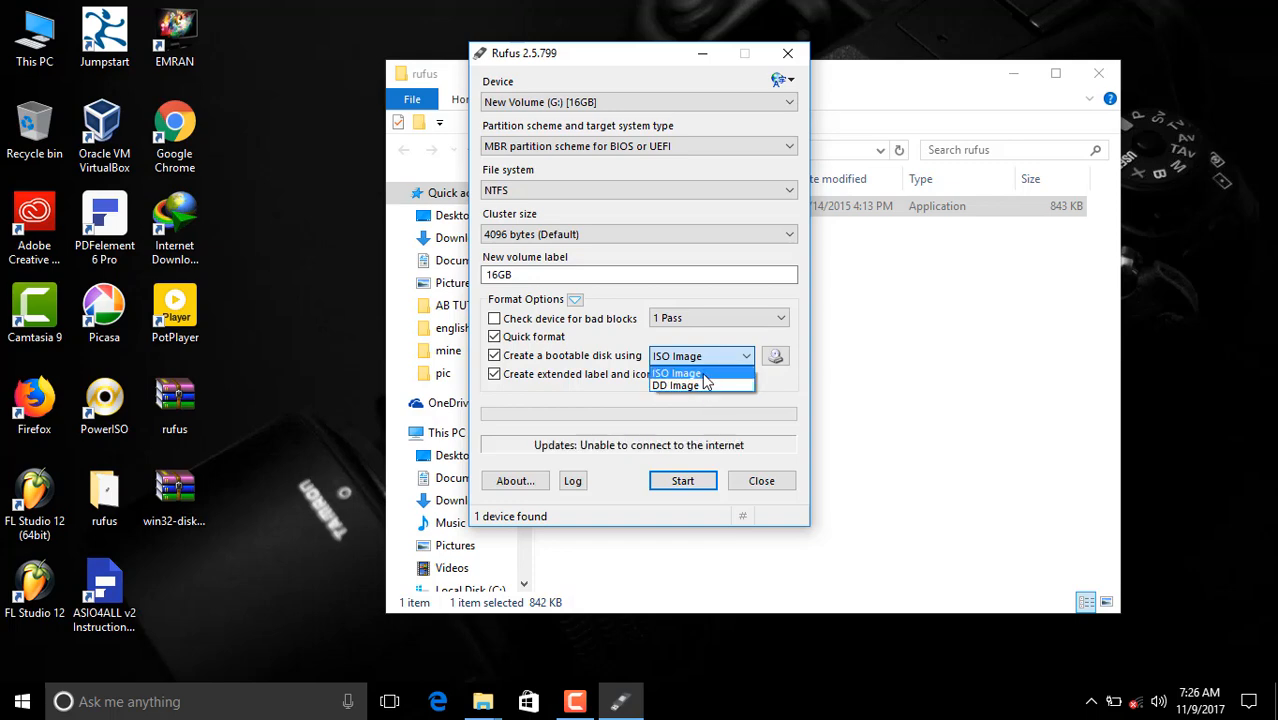
click(704, 376)
Step: Start choosing an ISO file and copy the folder path of the open "window 10 All in one" folder, closing that folder window
click(771, 359)
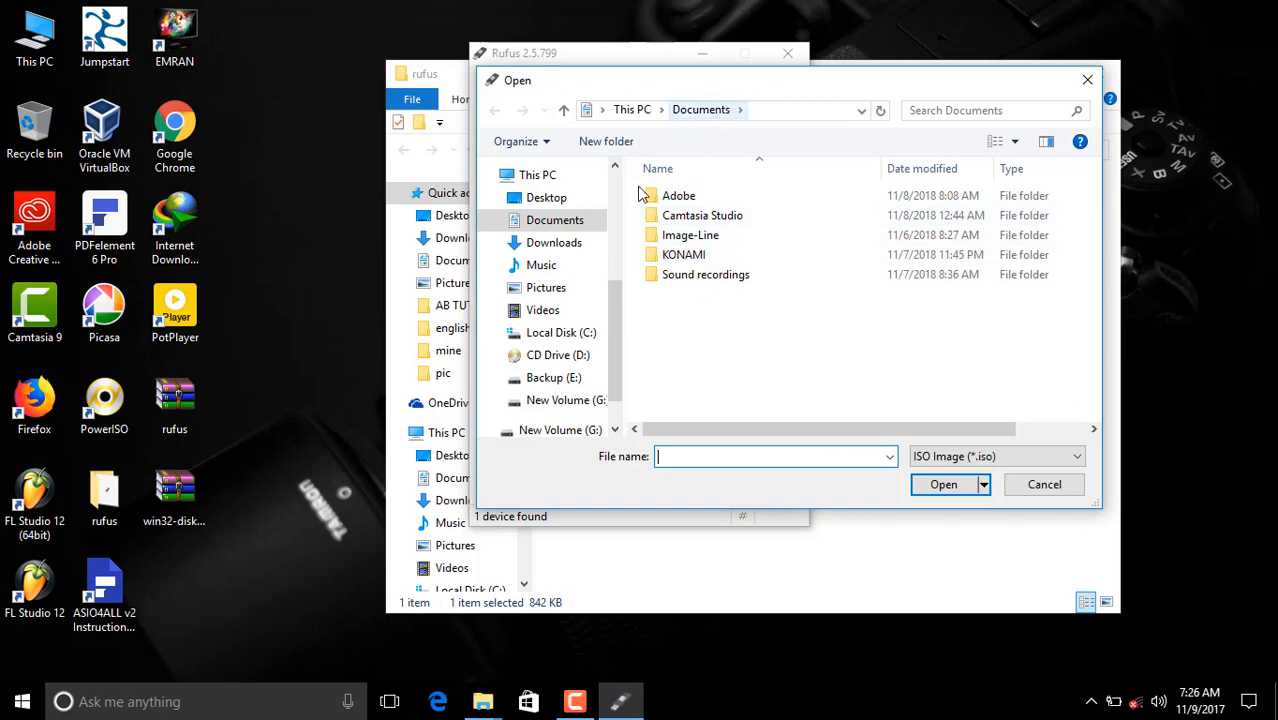
scroll(607, 370, down, 1)
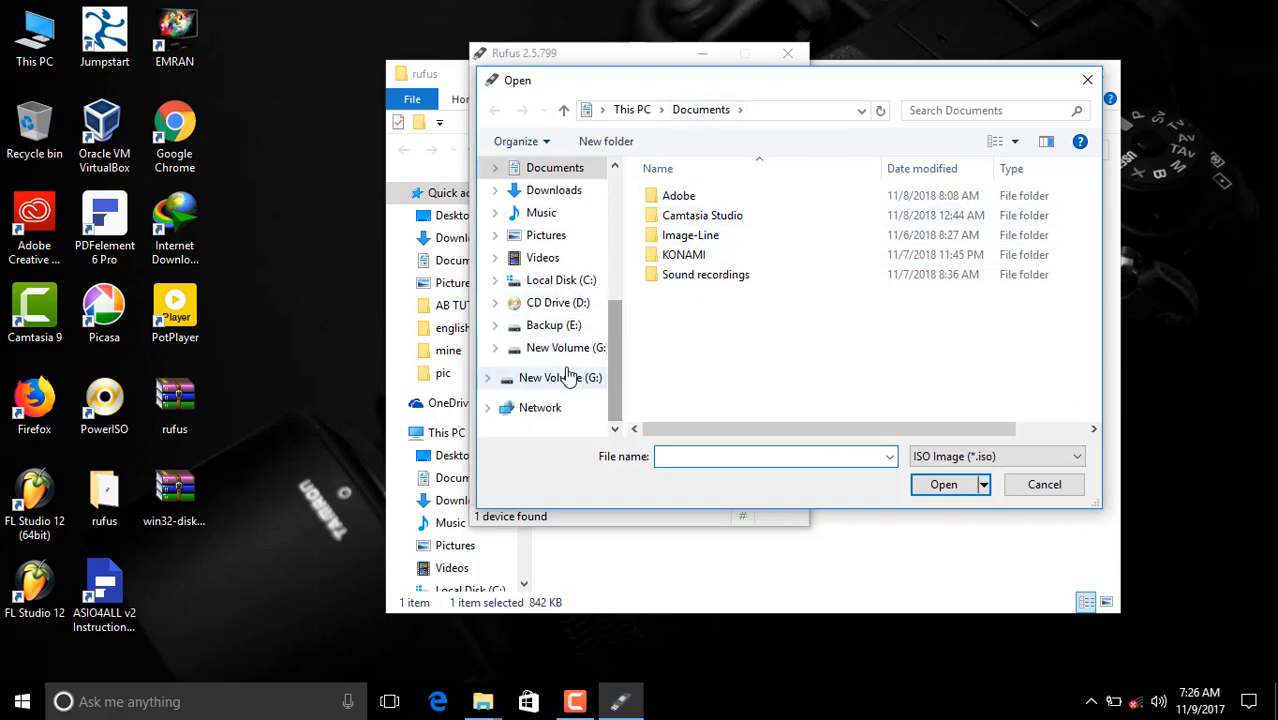
mouse_move(483, 701)
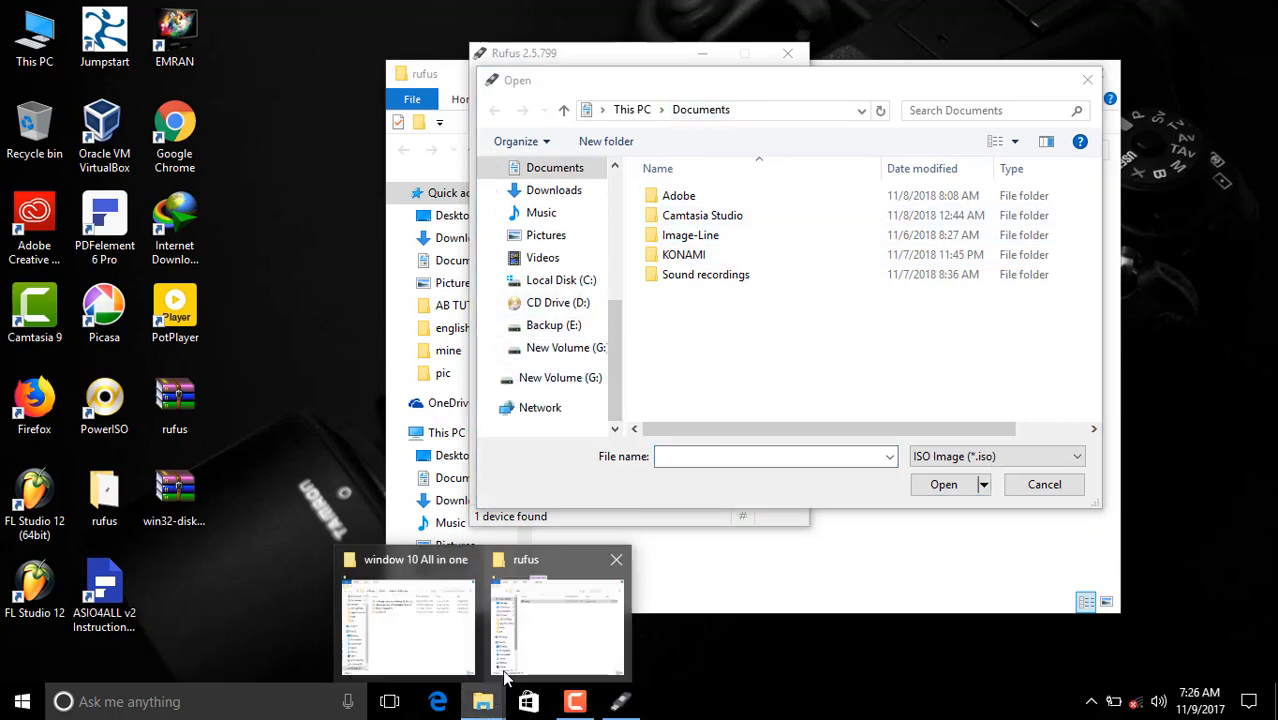
click(458, 650)
click(743, 125)
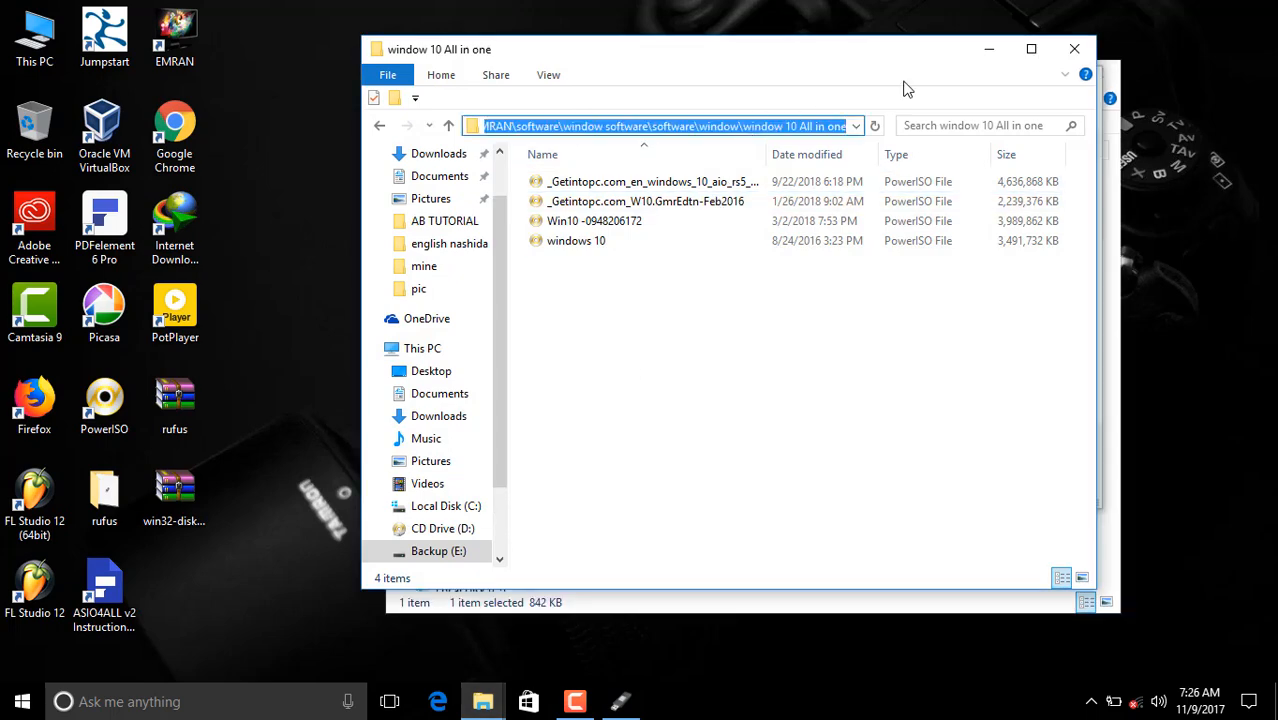
click(1074, 48)
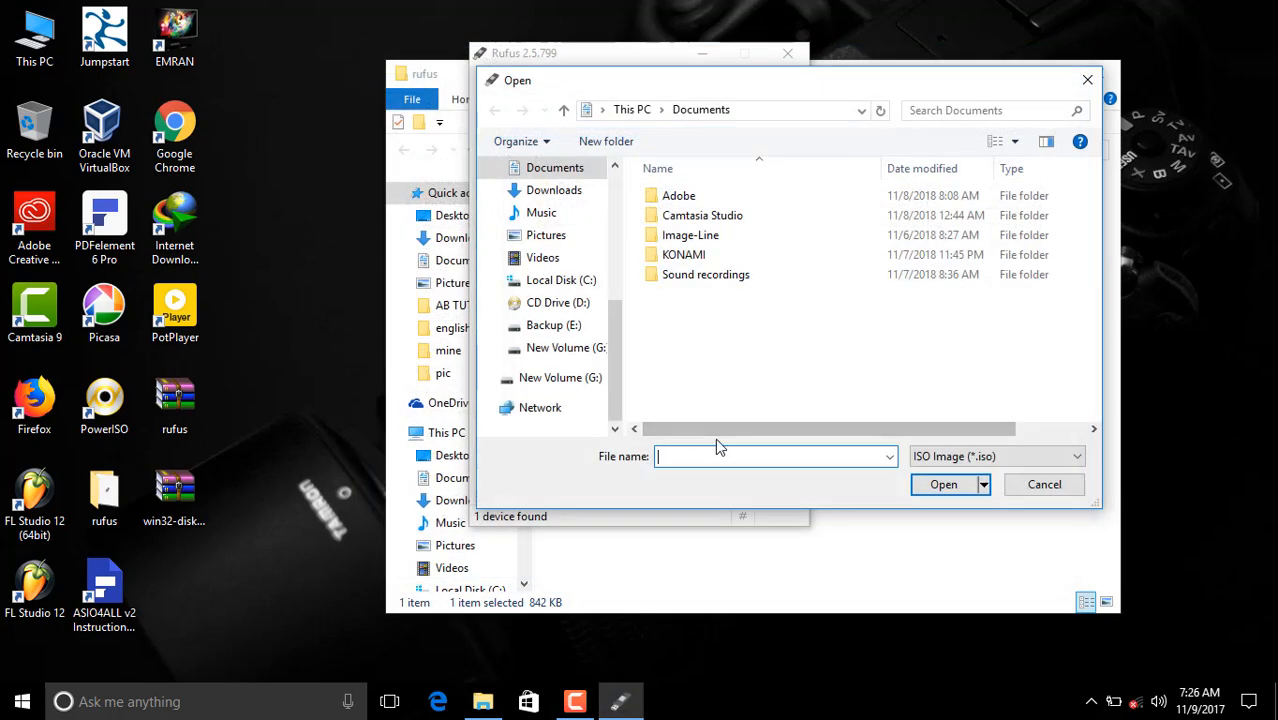
Step: Go to the "window 10 All in one" folder in the file chooser and load the windows 10 ISO image
click(750, 115)
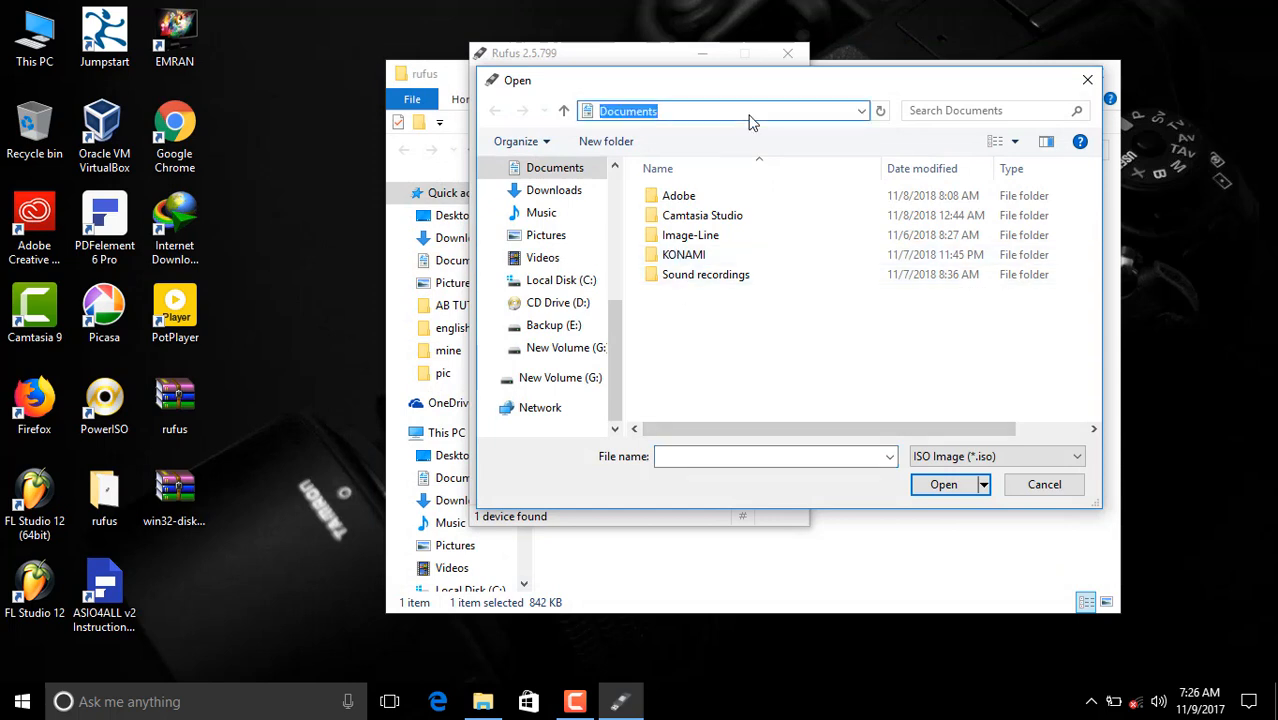
text(E:\software\software\window\window 10 All in one)
key(Return)
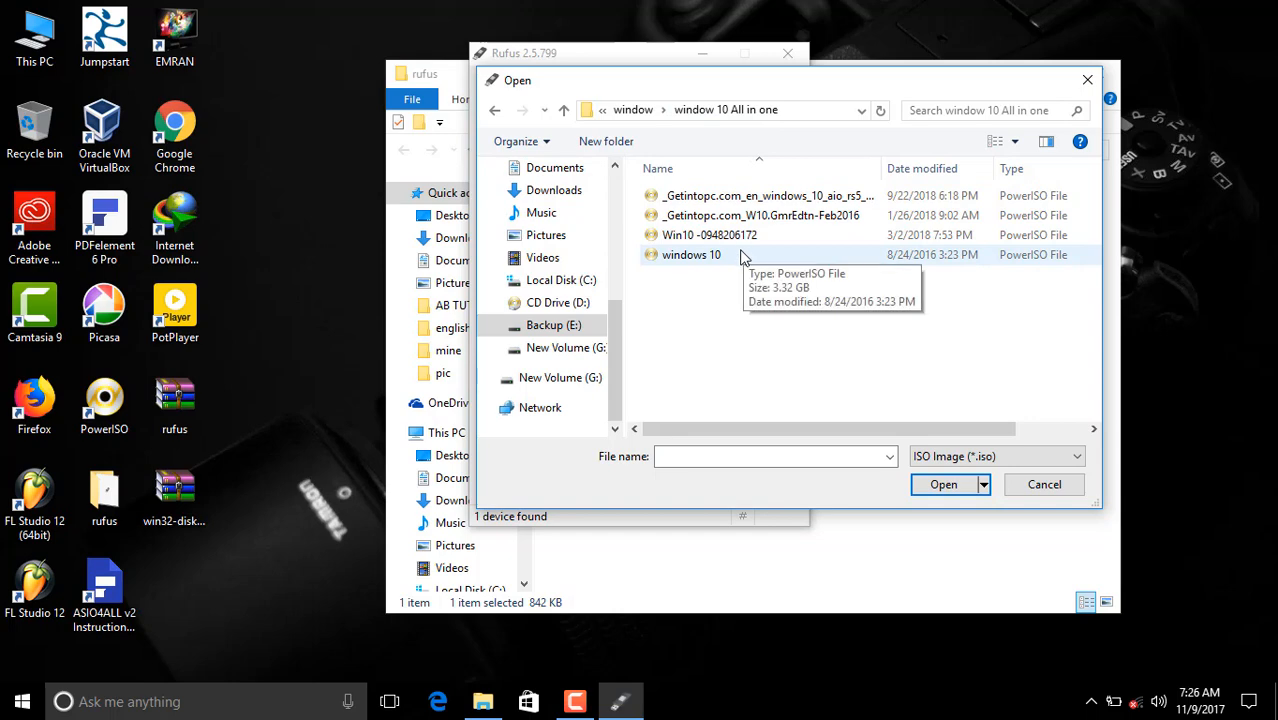
click(705, 256)
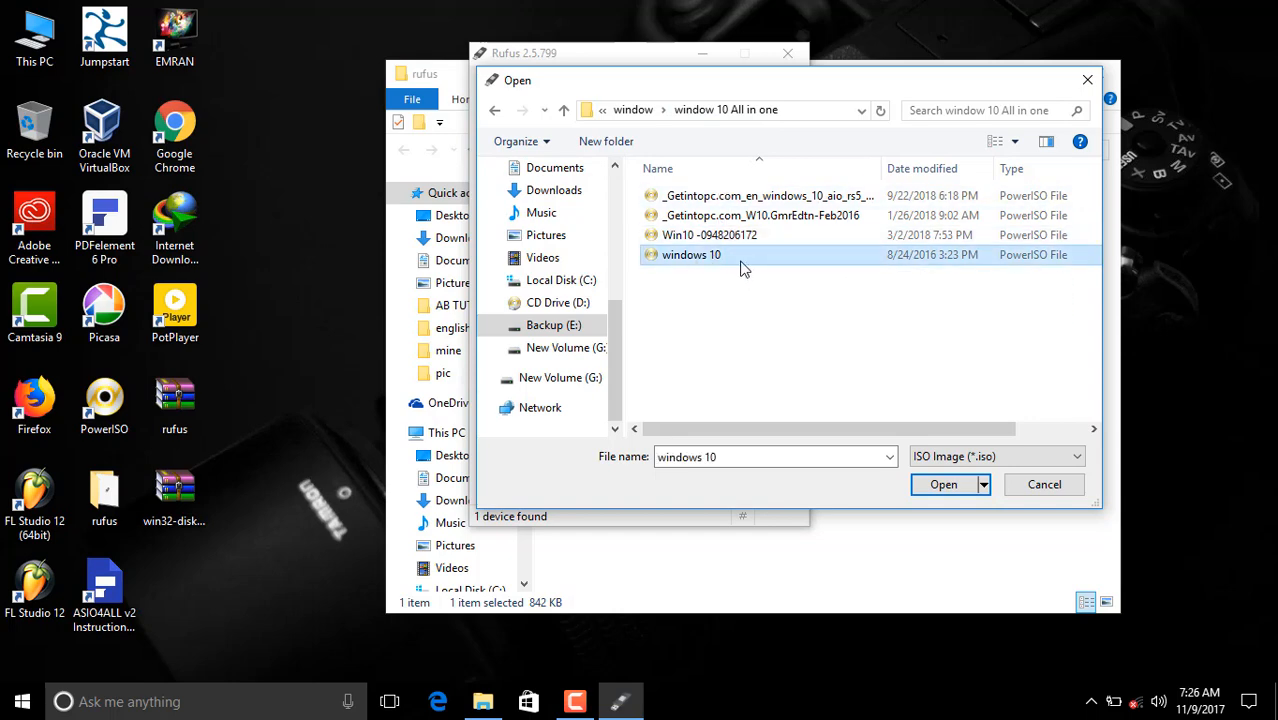
click(944, 484)
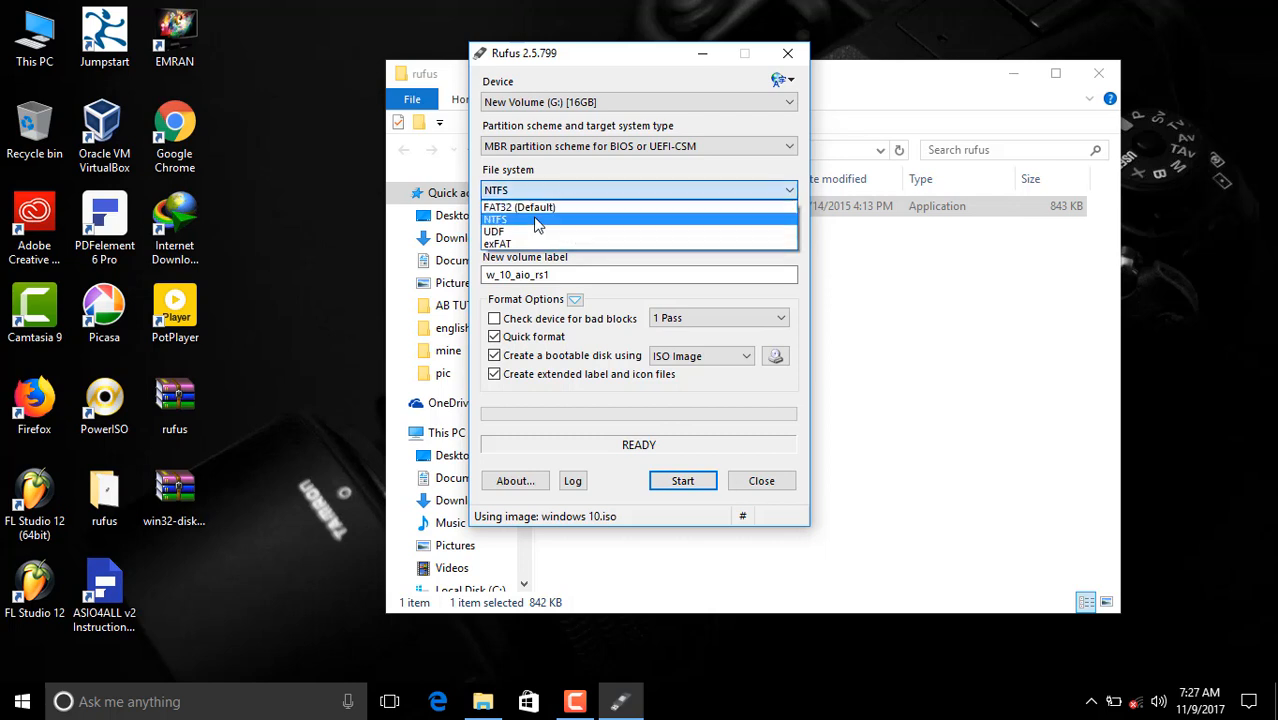
Step: Set the file system to NTFS and start writing the bootable USB drive, accepting the erasure of its data
click(530, 222)
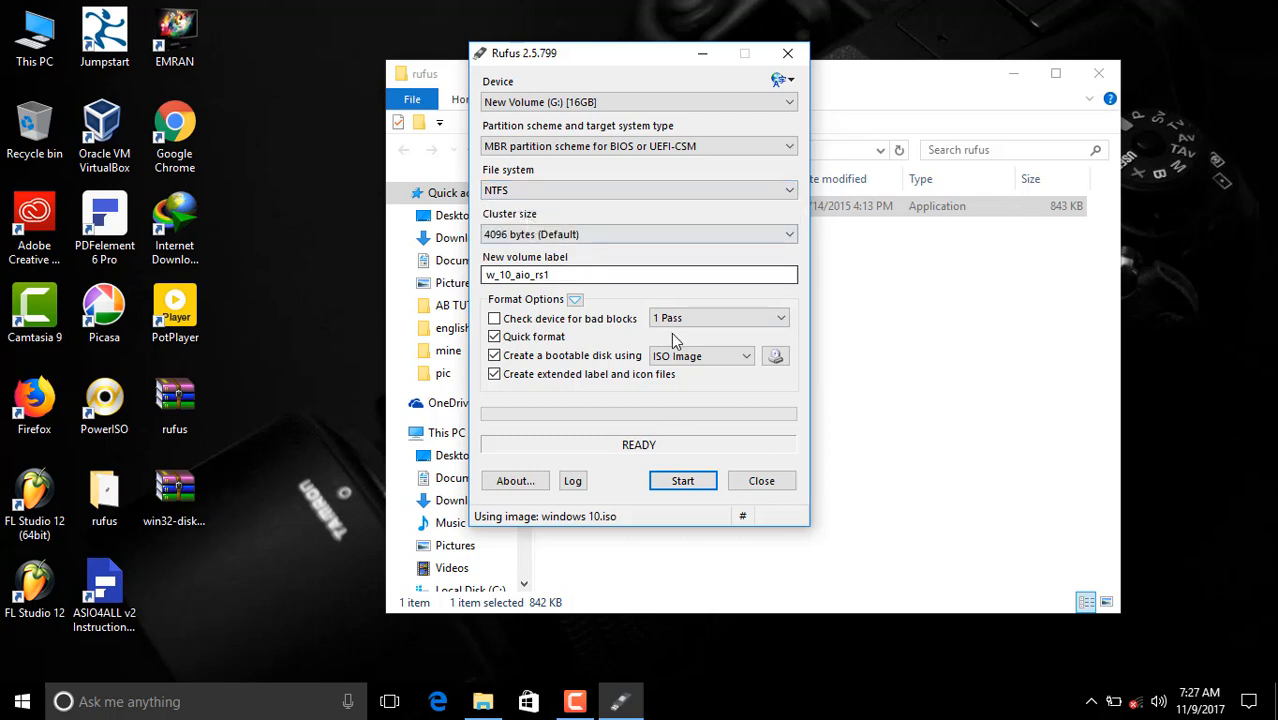
click(680, 483)
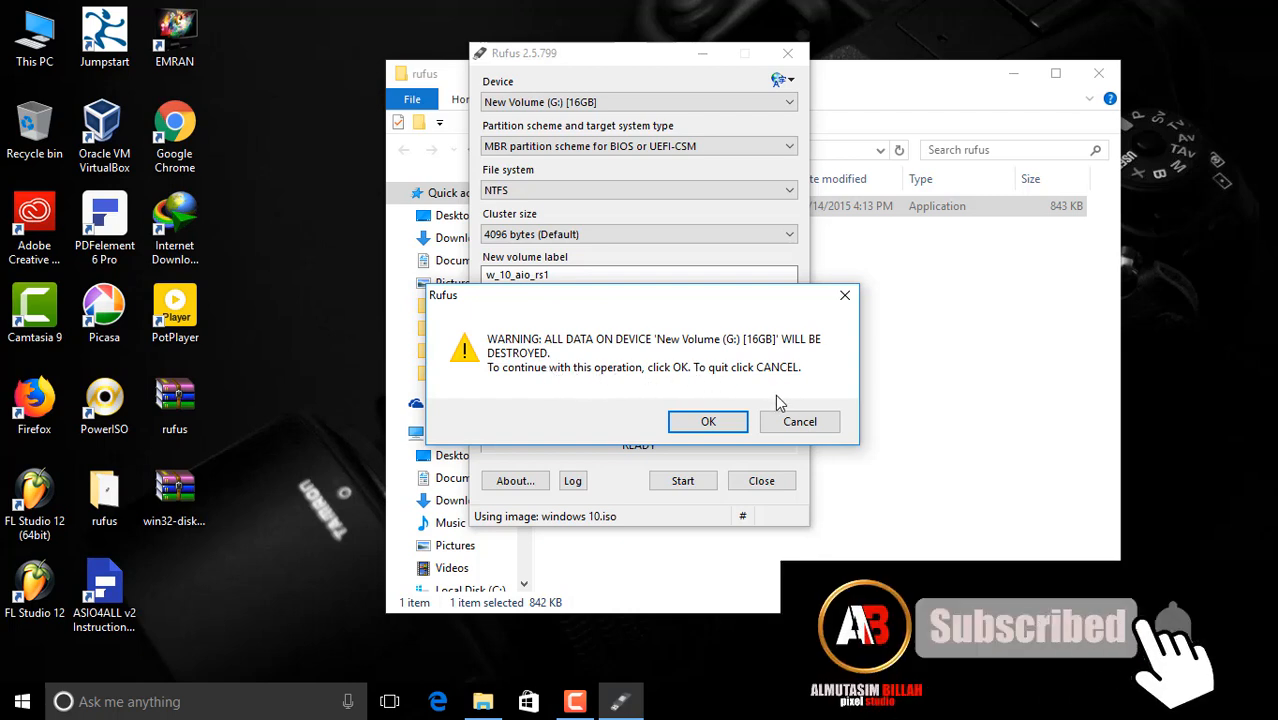
click(708, 424)
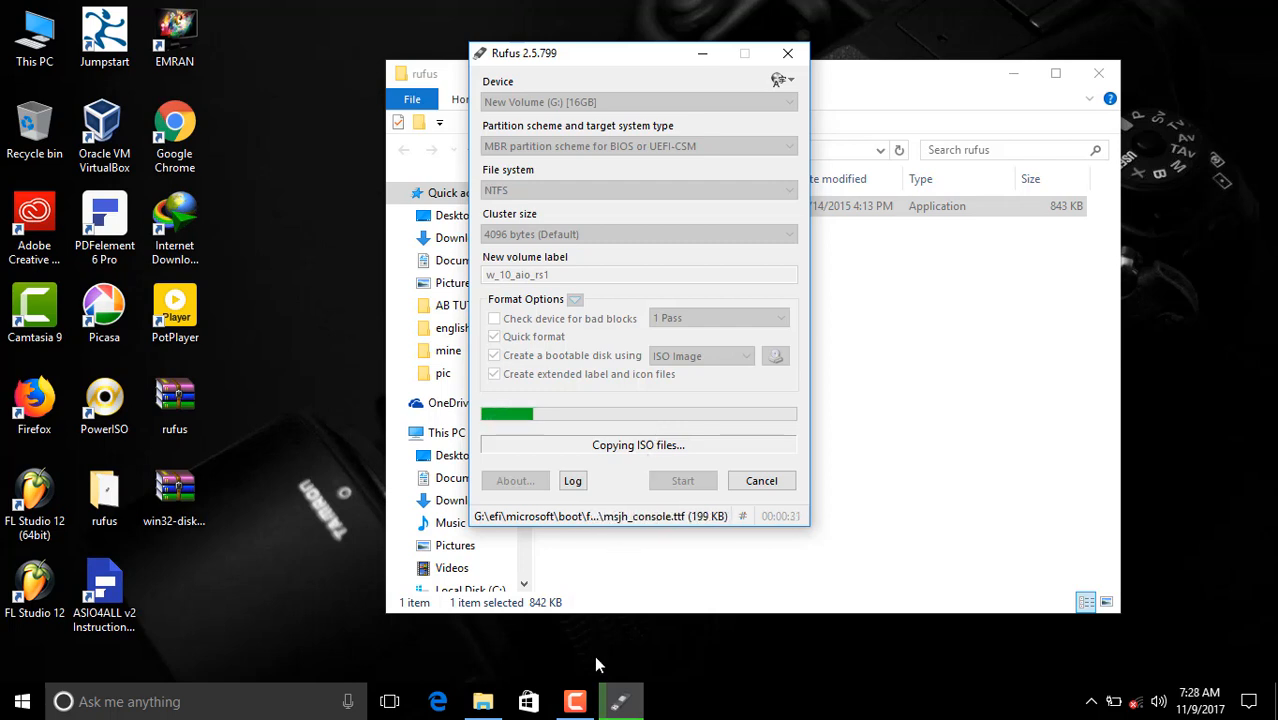
click(575, 701)
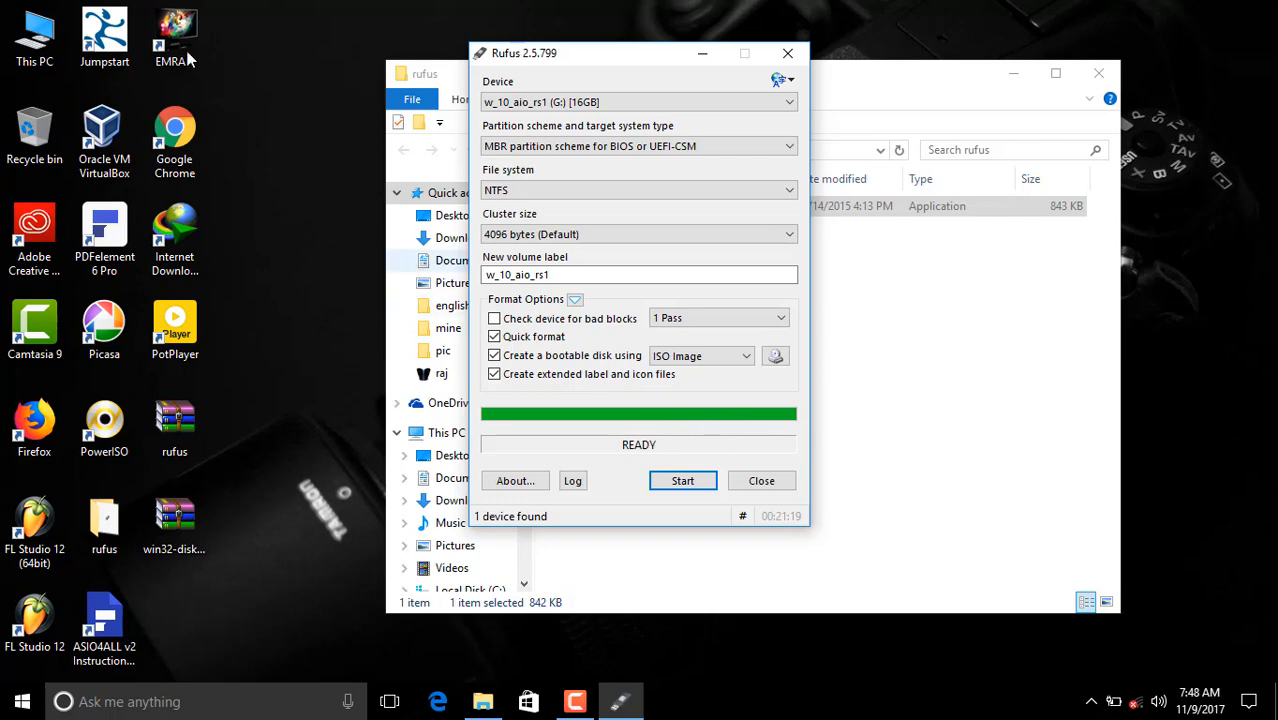
Step: Refresh the desktop, then open This PC and refresh it to check the written USB drive
right_click(222, 73)
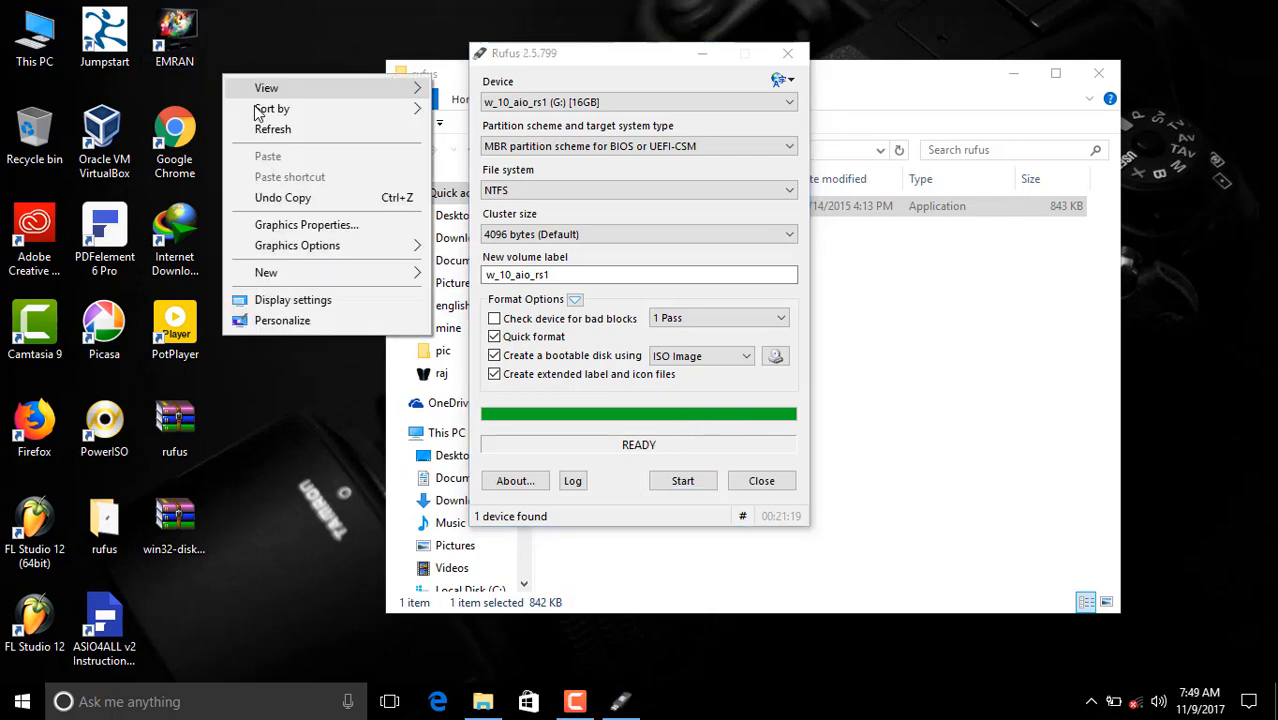
click(257, 131)
double_click(40, 38)
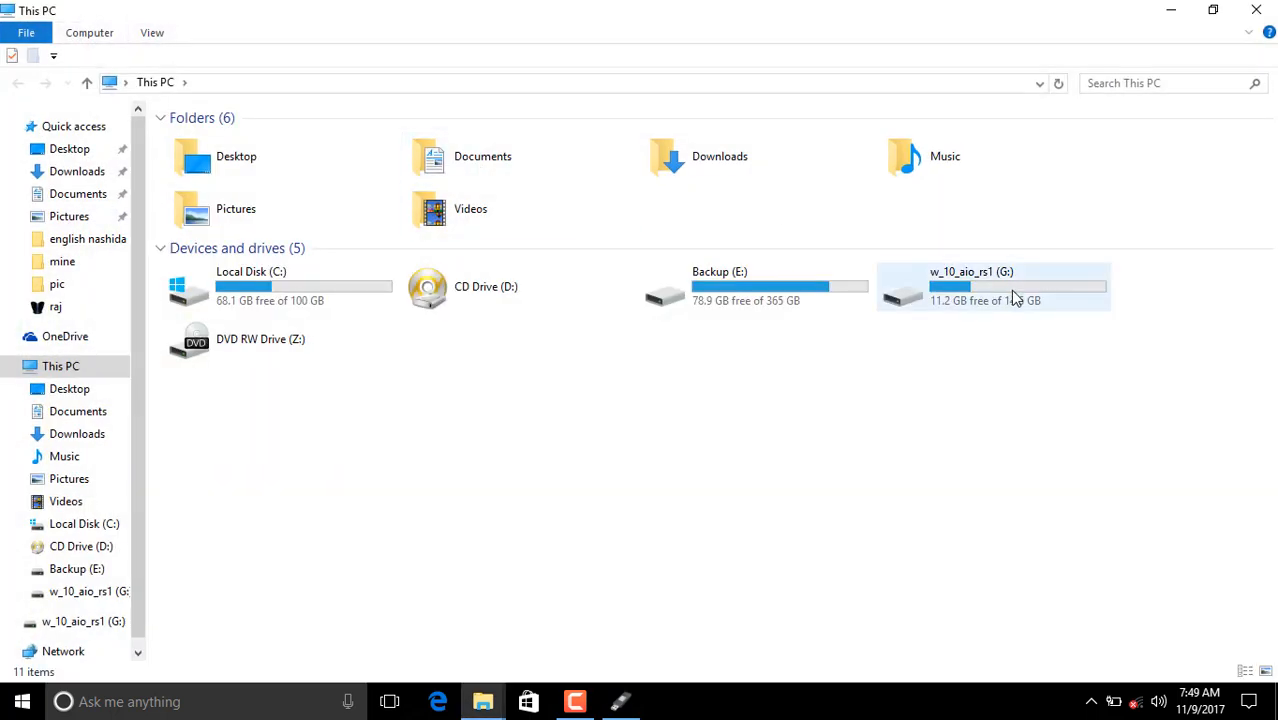
right_click(873, 360)
click(920, 432)
right_click(914, 432)
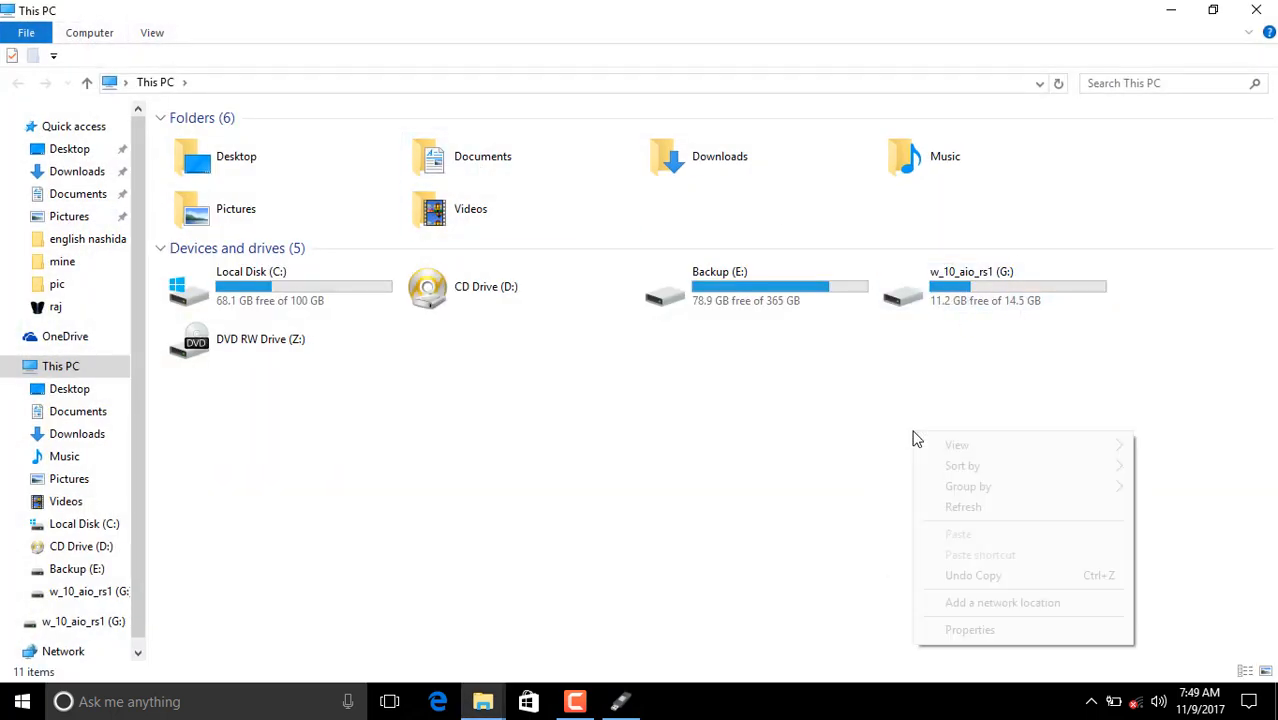
click(947, 510)
Step: Close Rufus and eject the w_10_aio_rs1 (G:) drive from This PC
click(620, 701)
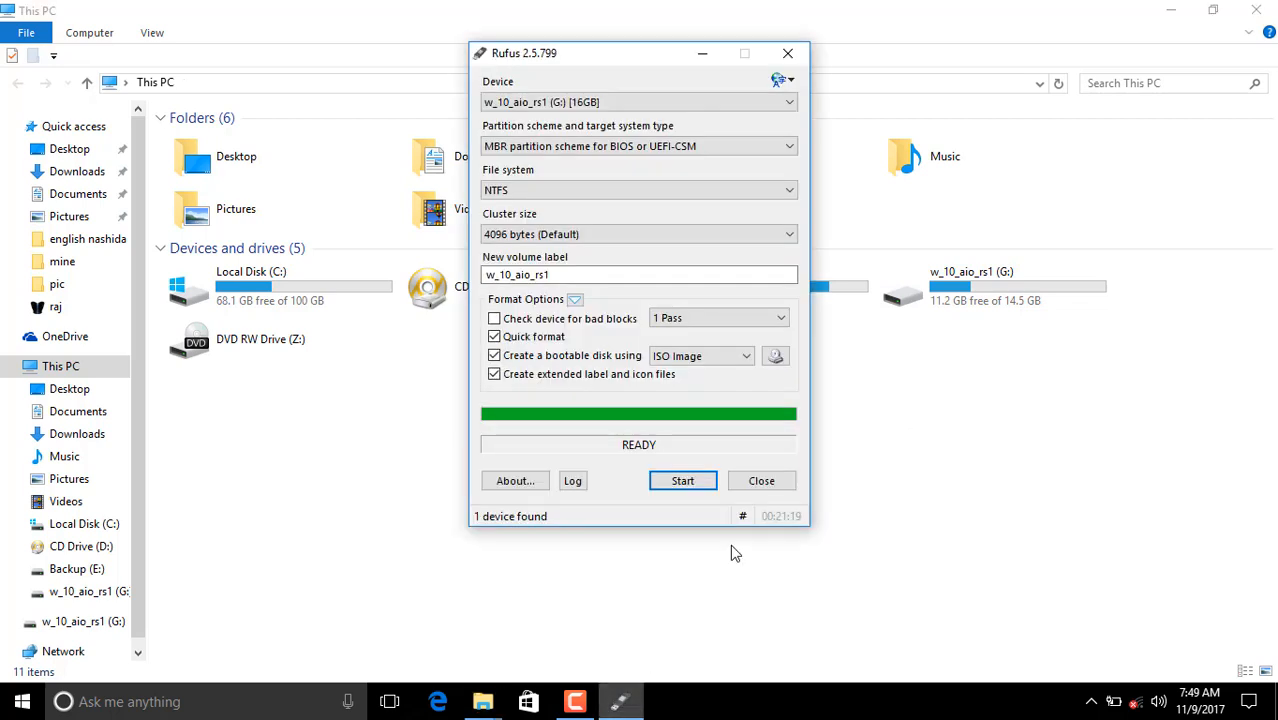
click(788, 57)
click(947, 295)
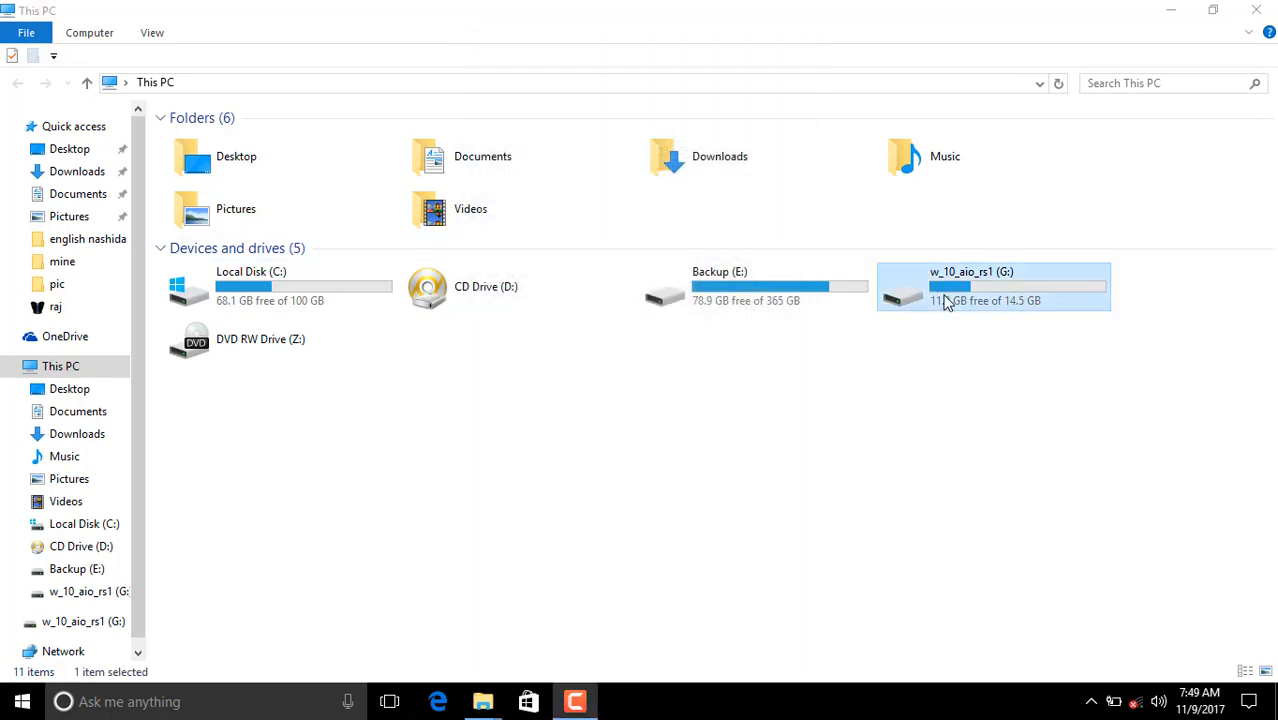
right_click(966, 511)
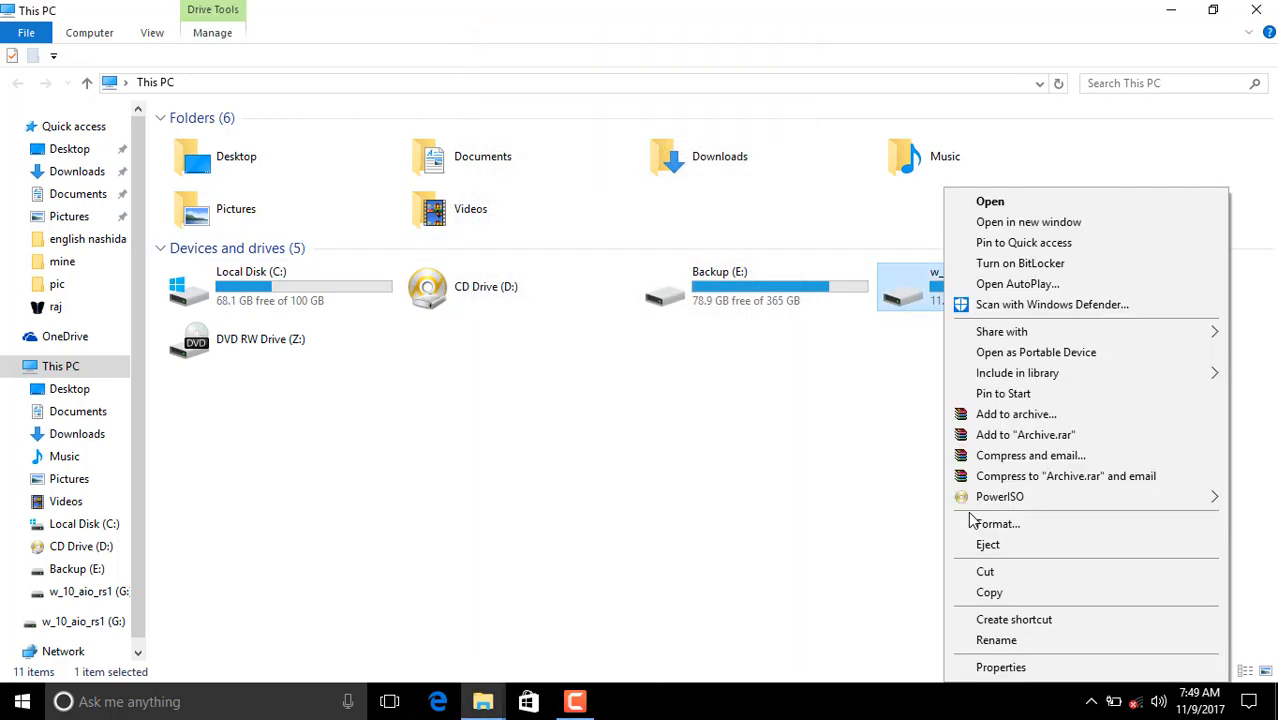
click(951, 538)
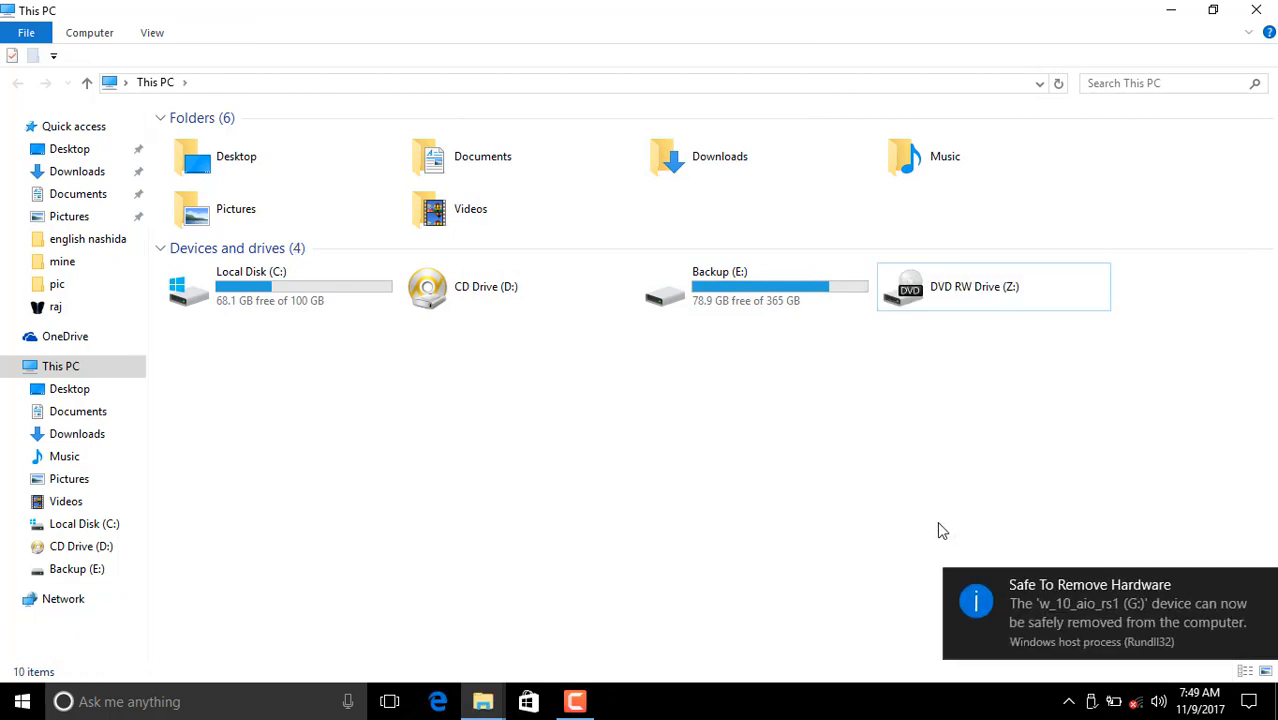
Step: Refresh This PC, examine the setup files on the reconnected w_10_aio_rs1 (G:) drive, and return to This PC
right_click(938, 523)
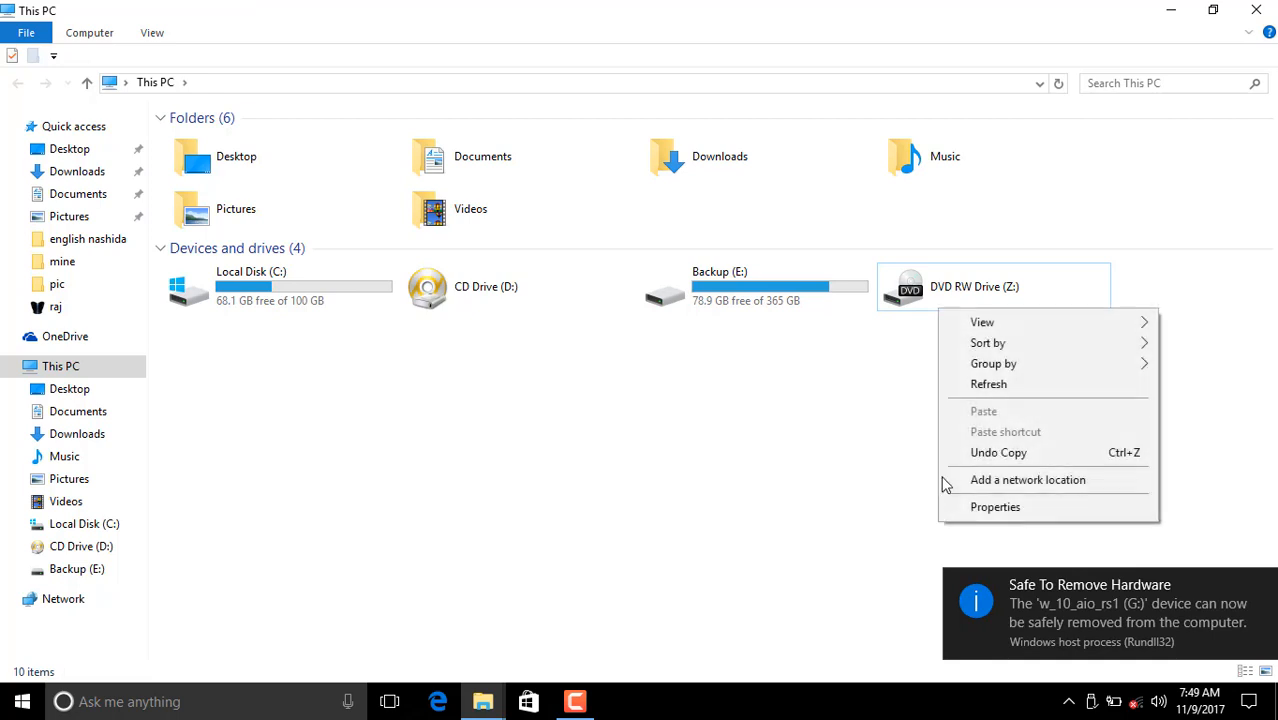
click(967, 388)
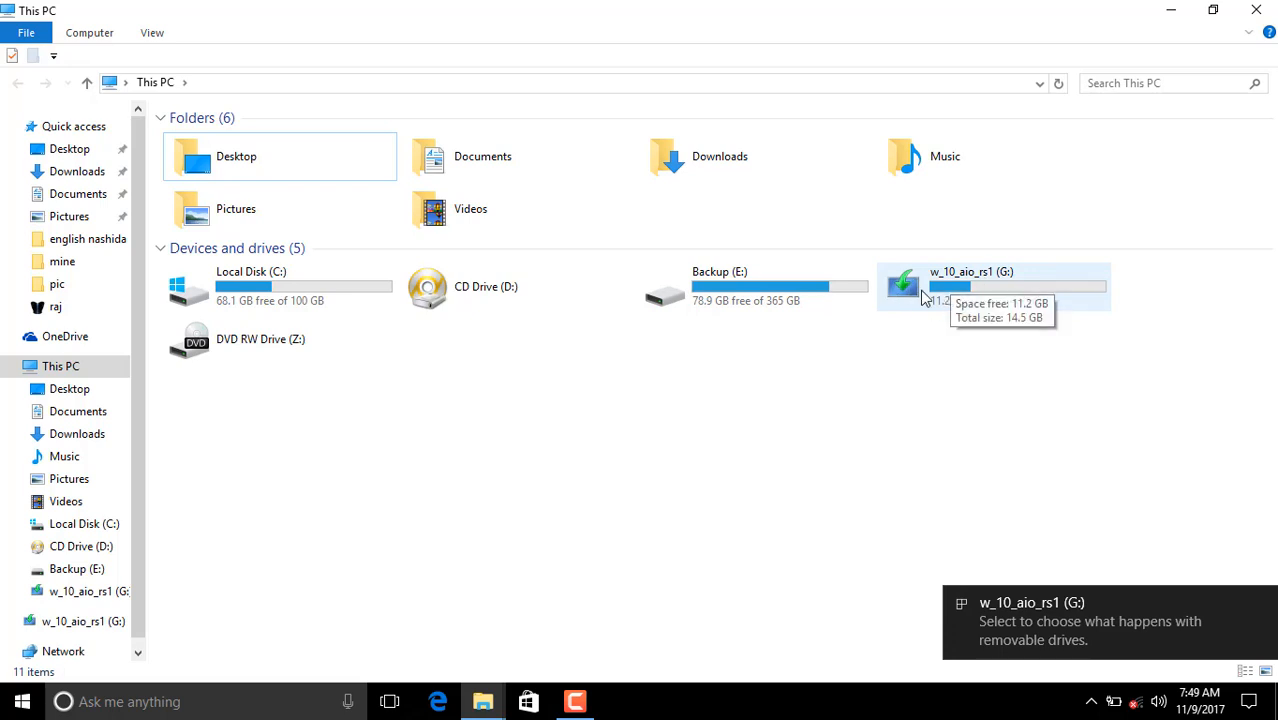
double_click(985, 293)
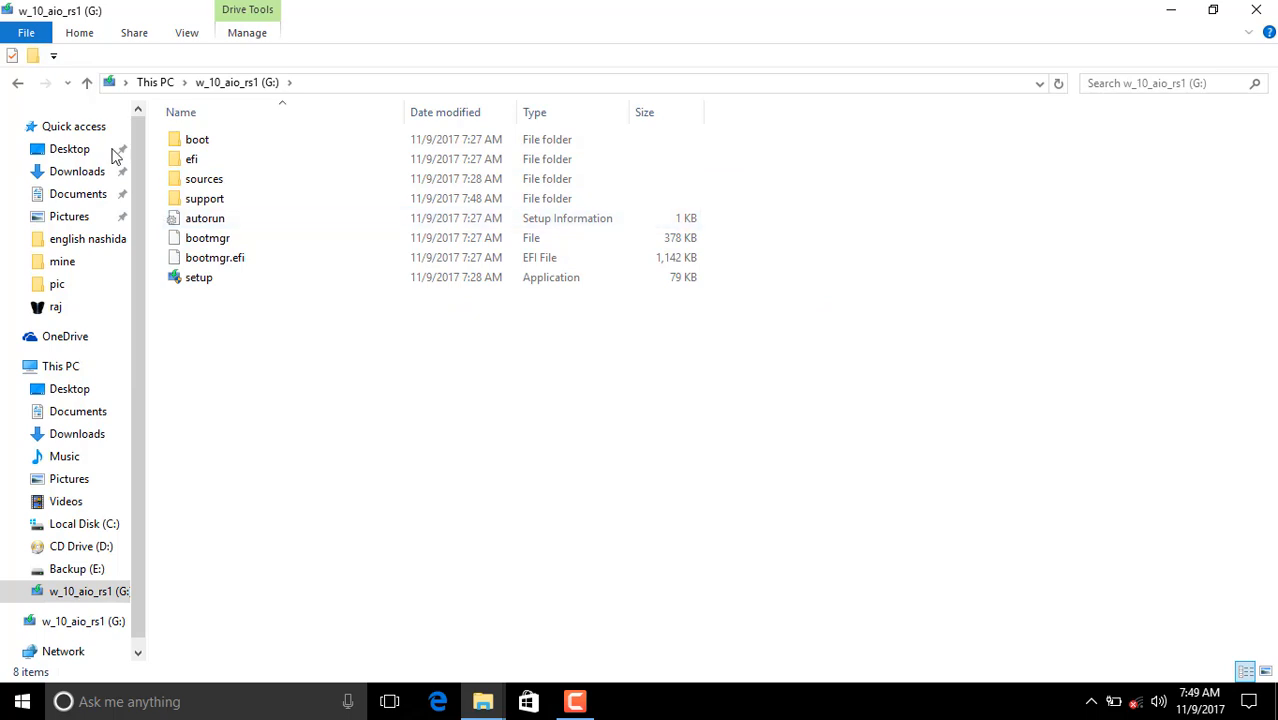
click(16, 84)
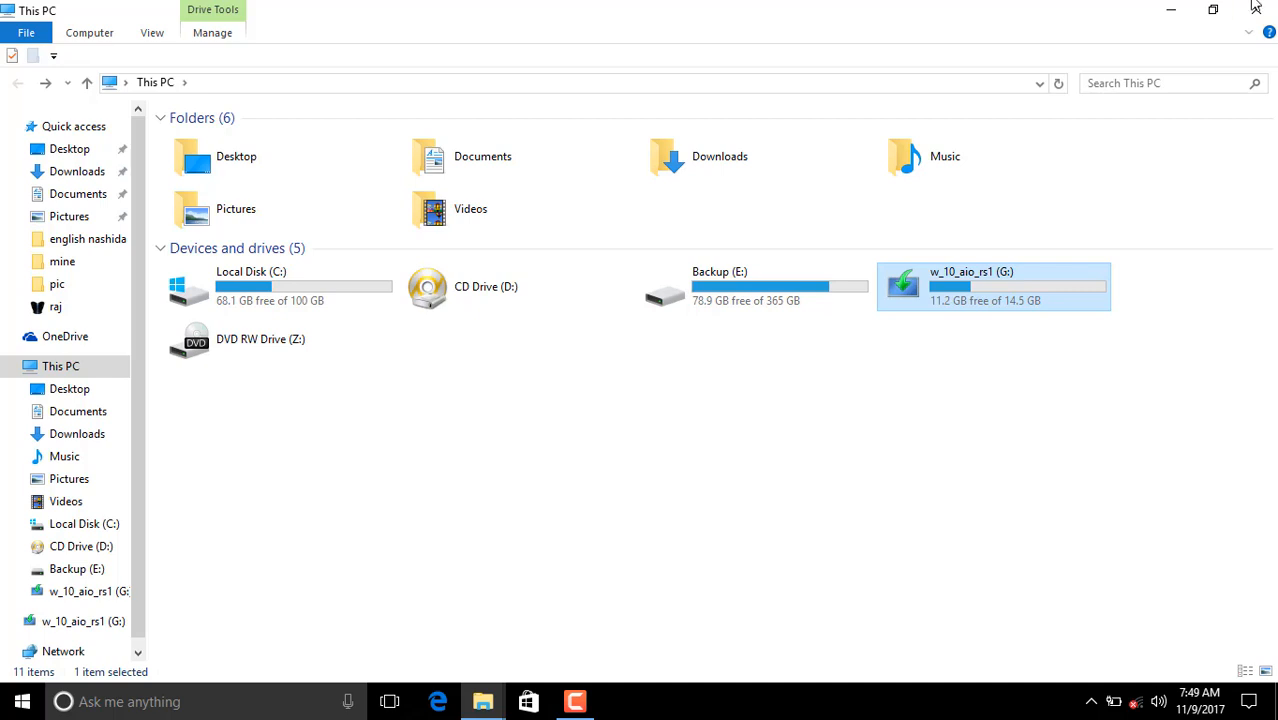
Step: Close the This PC and rufus folder windows, then extract the win32-disk-imager-0-7-en-win archive into its own folder on the desktop
click(1271, 8)
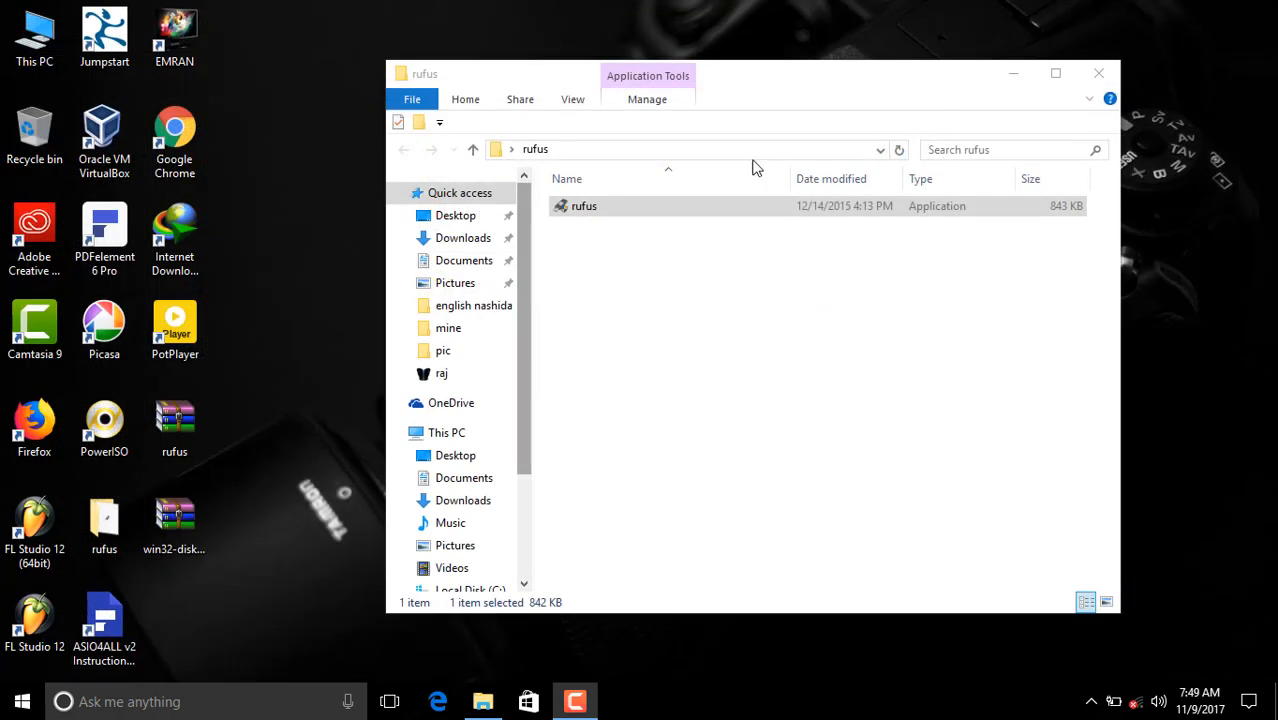
click(1100, 76)
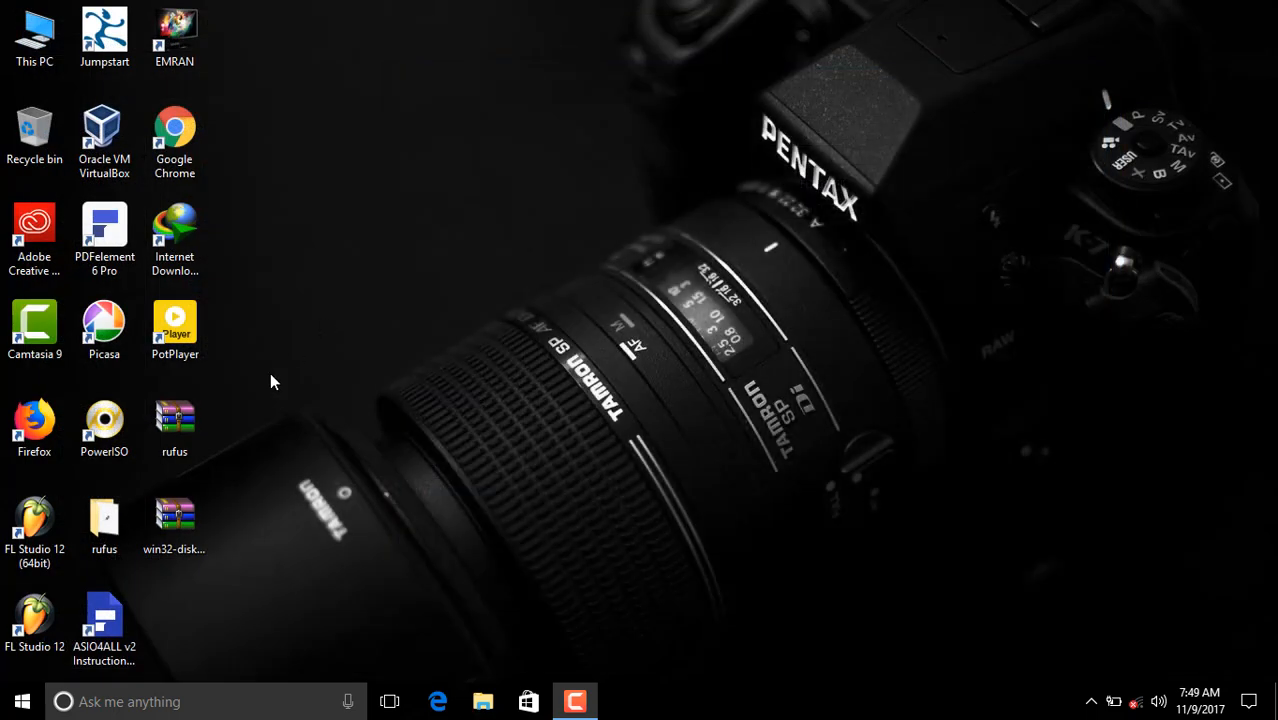
click(172, 512)
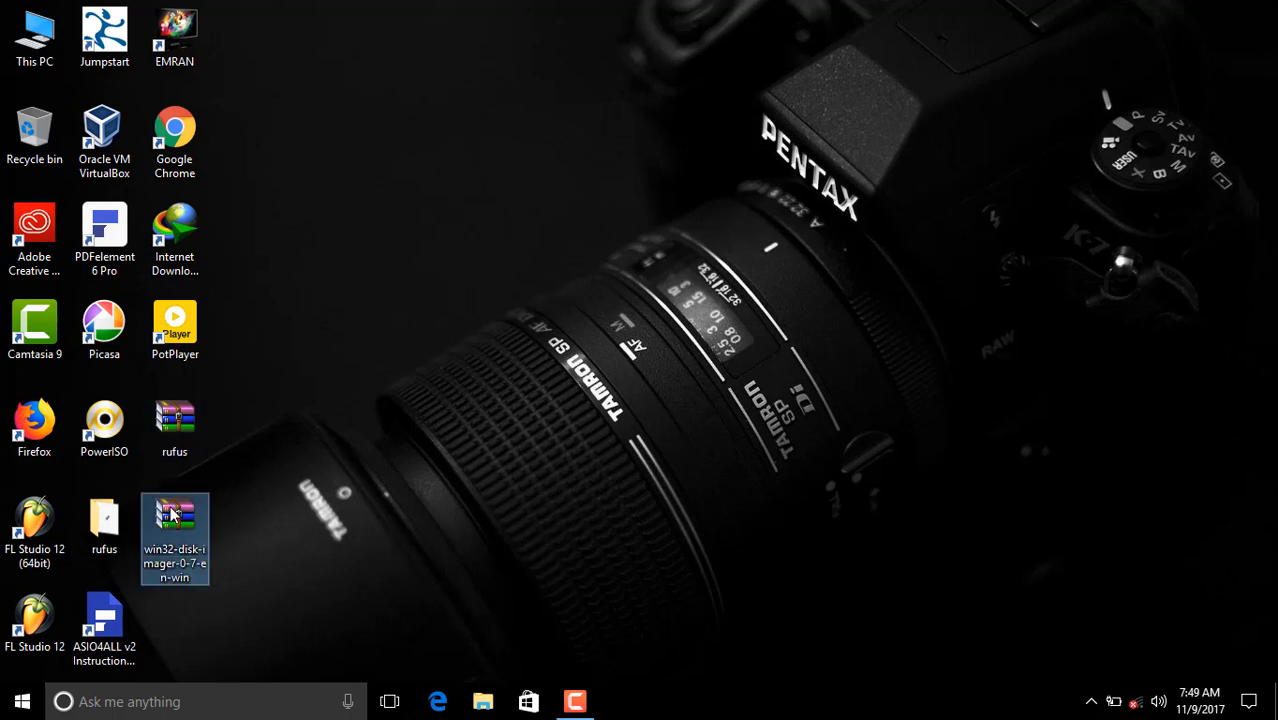
right_click(172, 512)
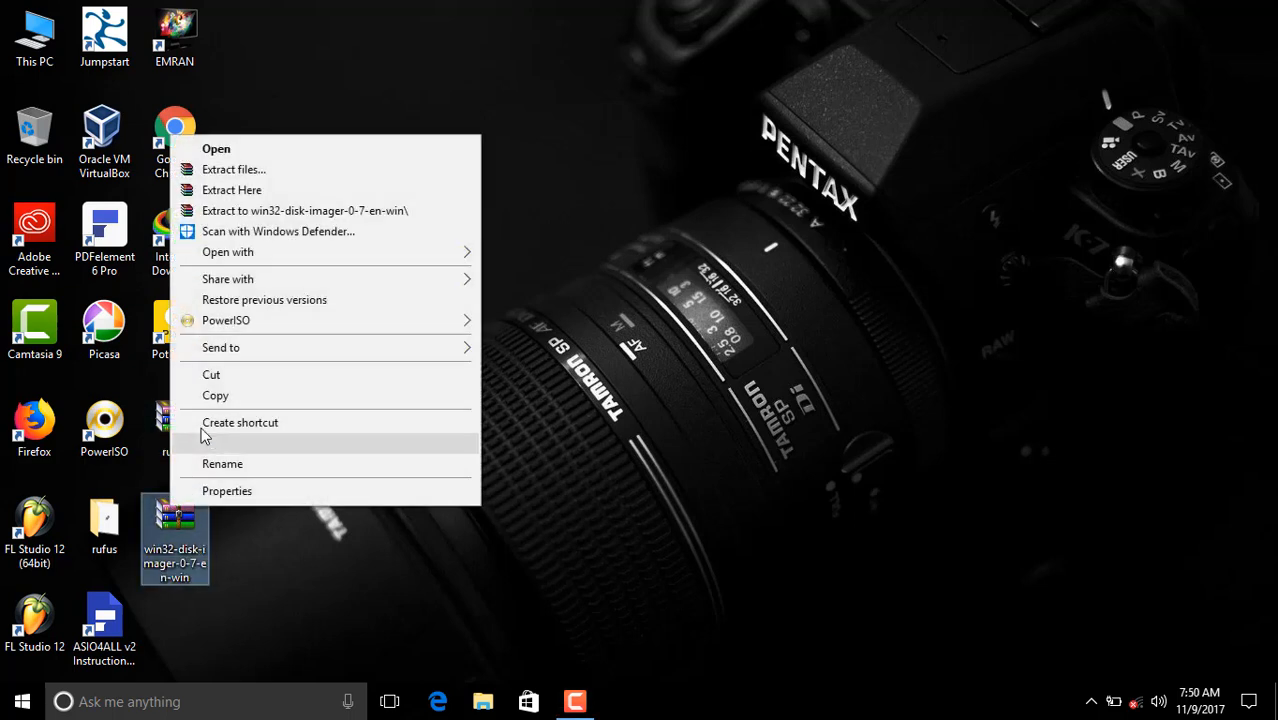
click(258, 210)
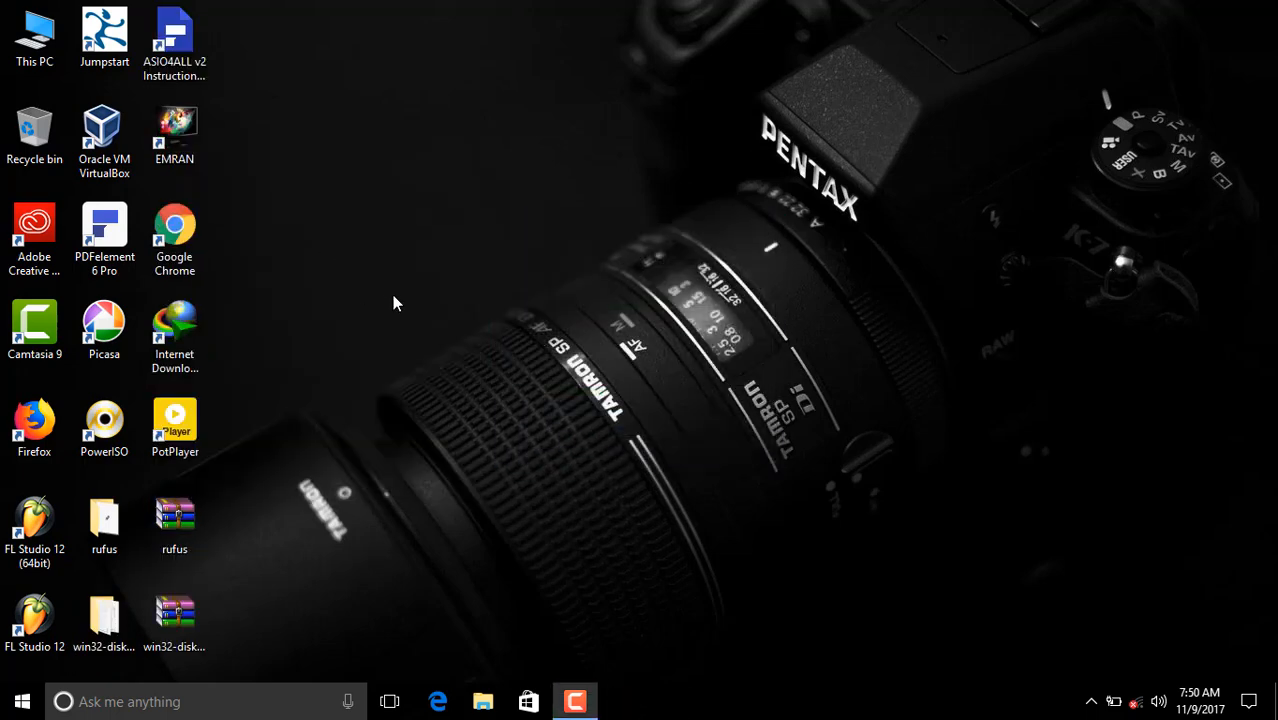
Step: Open the extracted win32-disk-imager-0-7-en-win folder and run Win32DiskImager as administrator
double_click(118, 620)
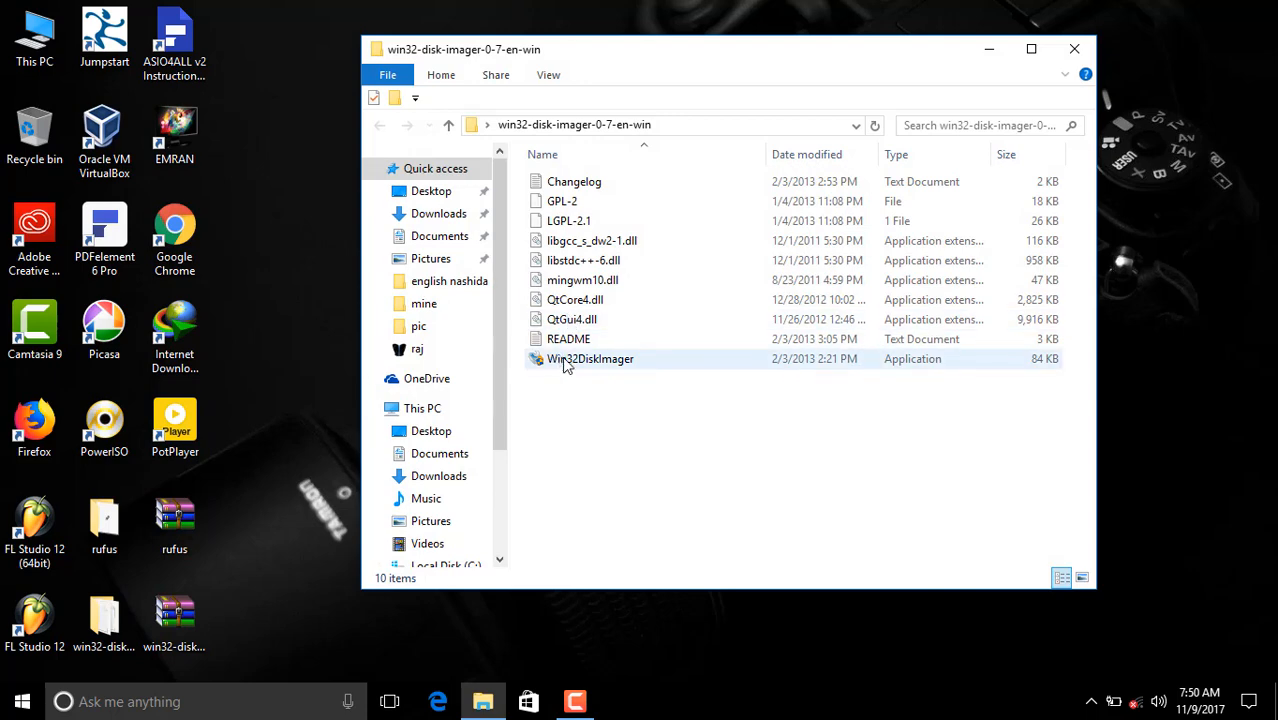
click(566, 362)
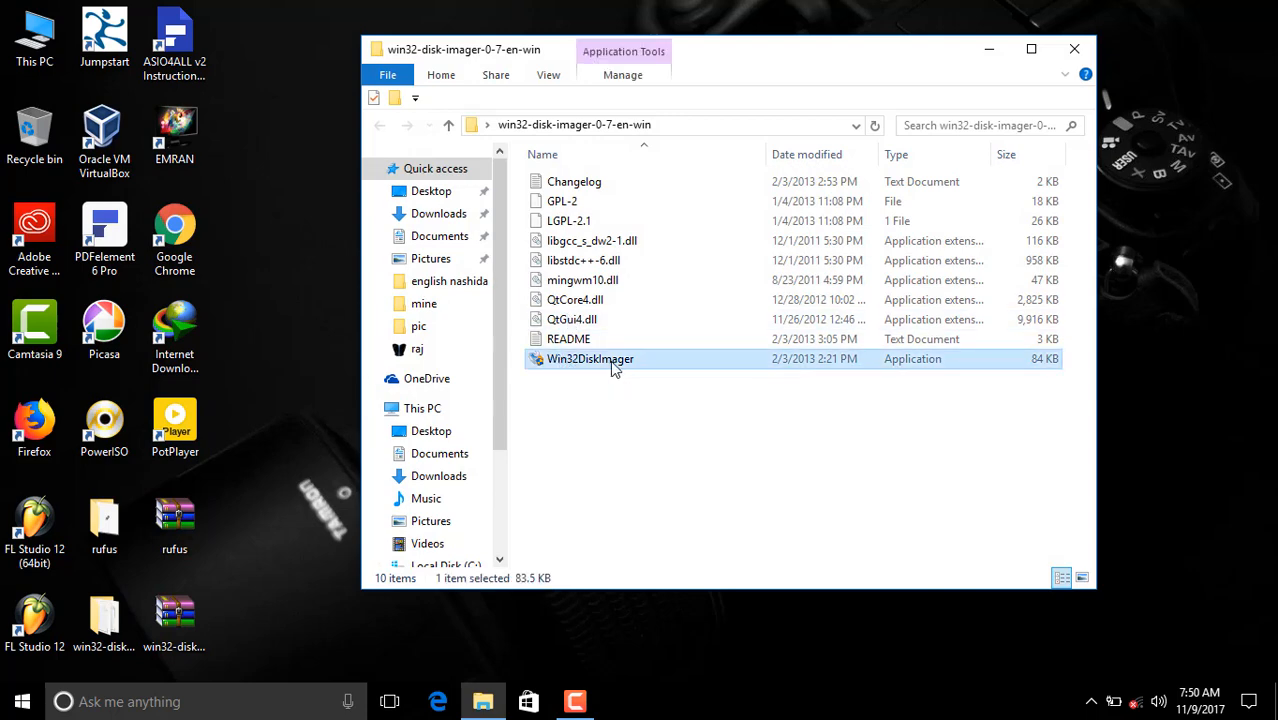
right_click(612, 362)
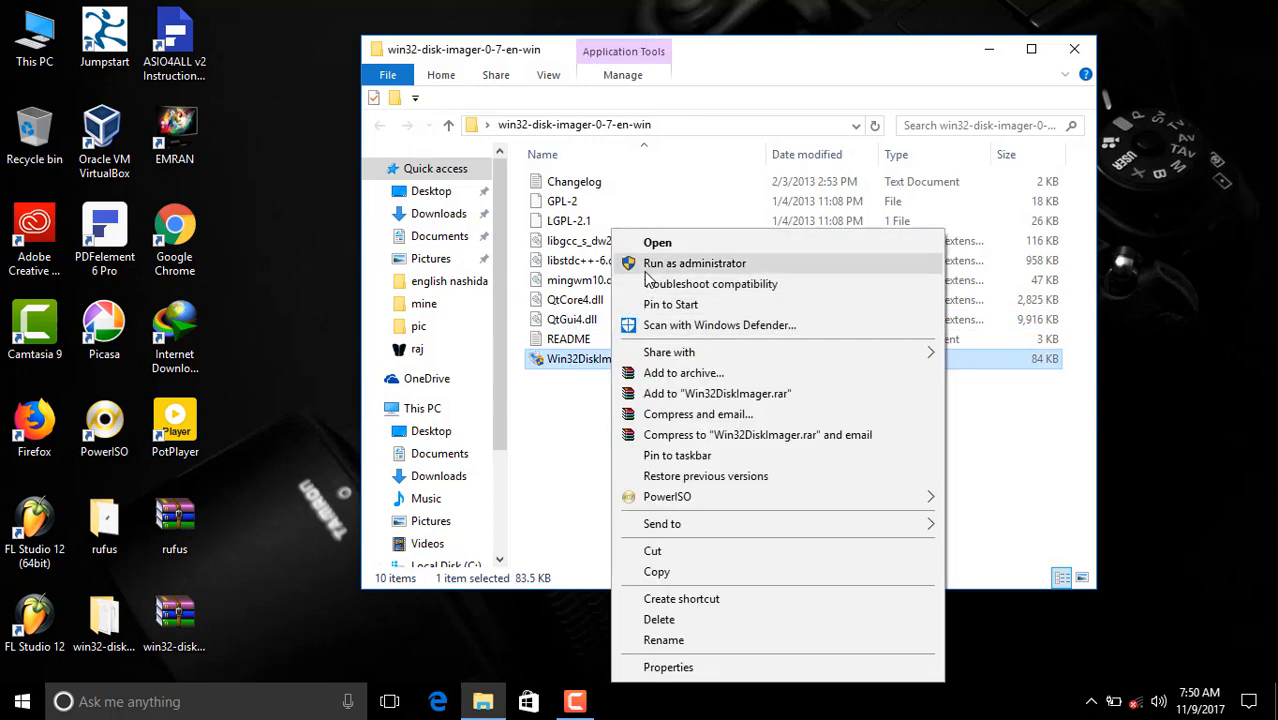
click(680, 265)
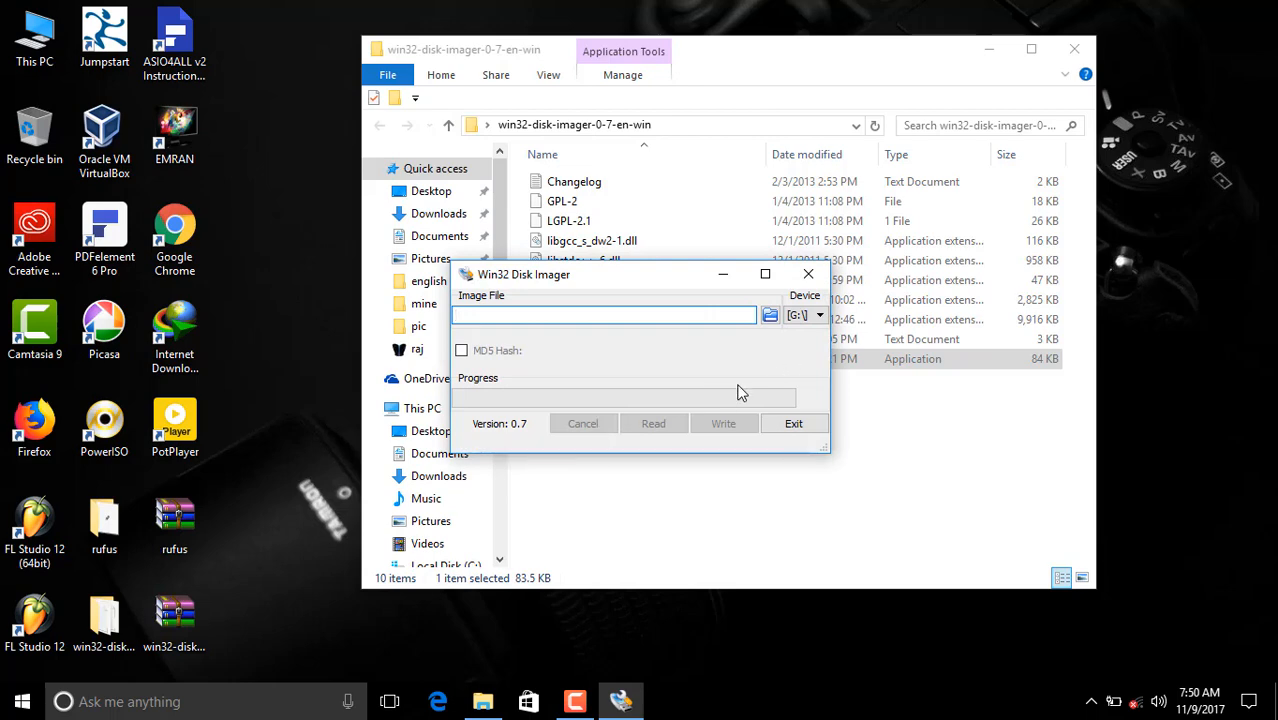
Step: Check the USB drive's letter in This PC and return to Win32 Disk Imager
click(91, 30)
double_click(47, 38)
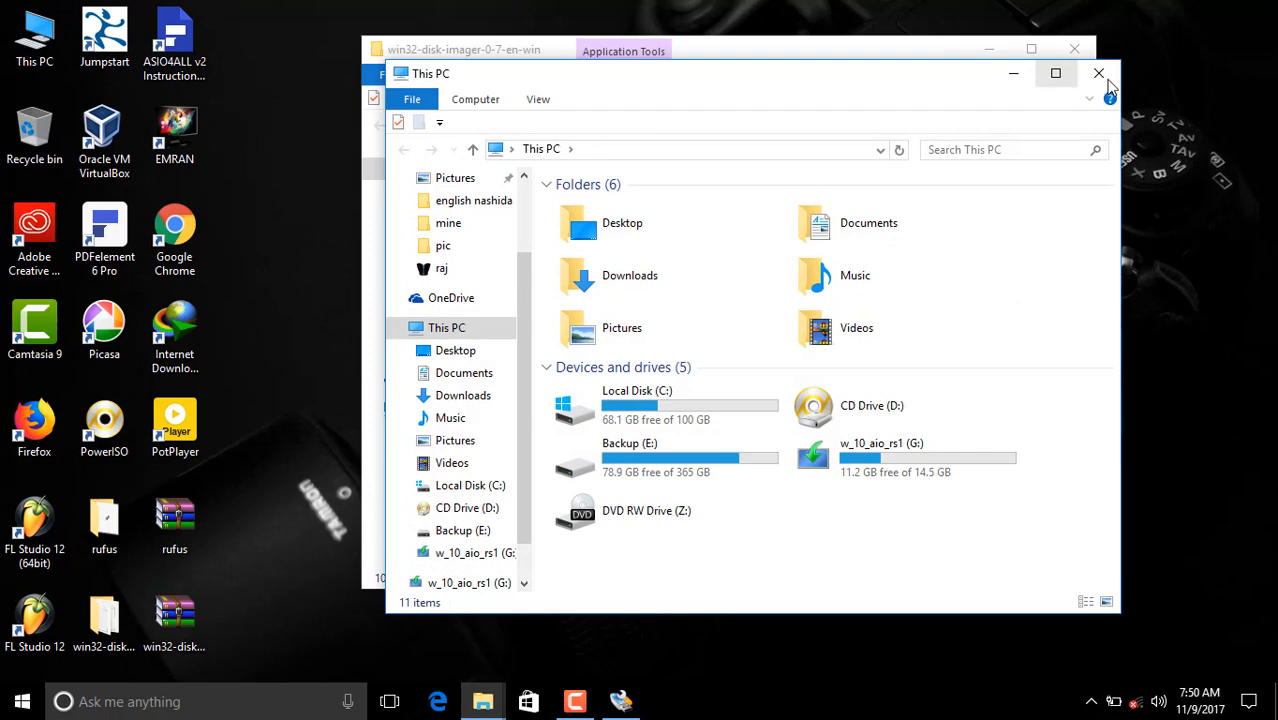
click(1099, 74)
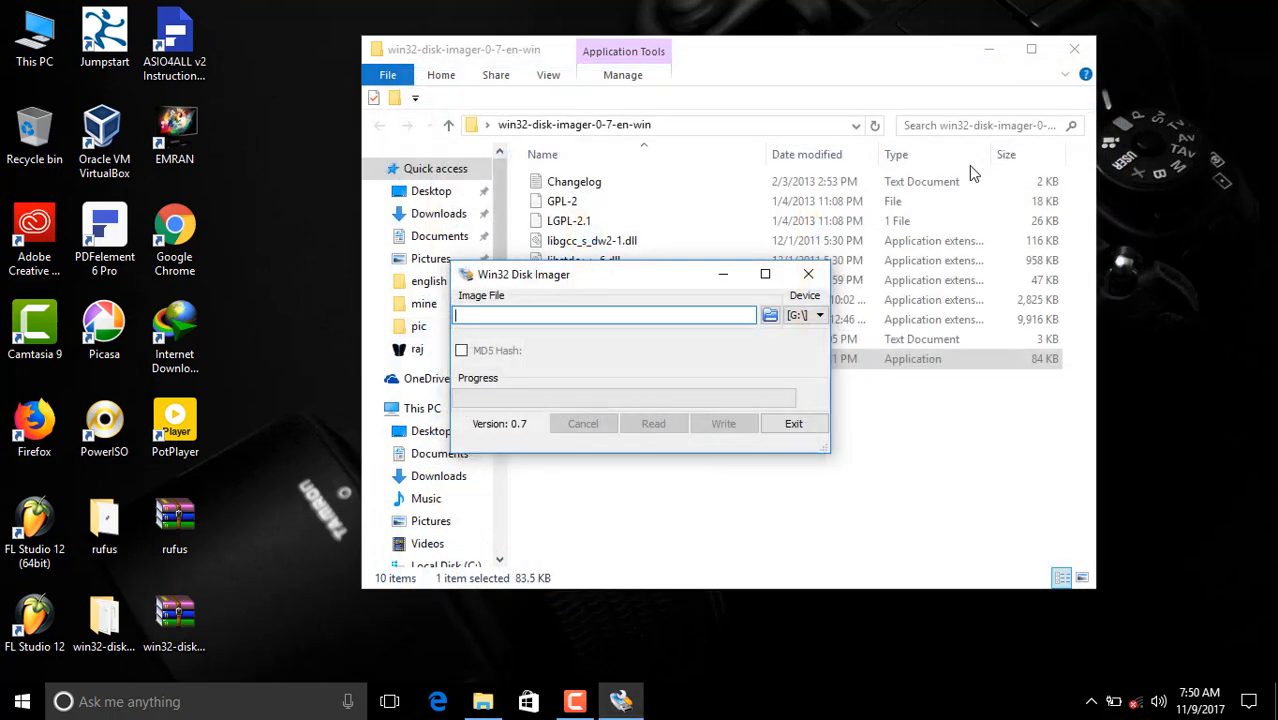
Step: Load the windows 10 ISO from the window 10 All in one folder as the image file, showing all file types
click(770, 316)
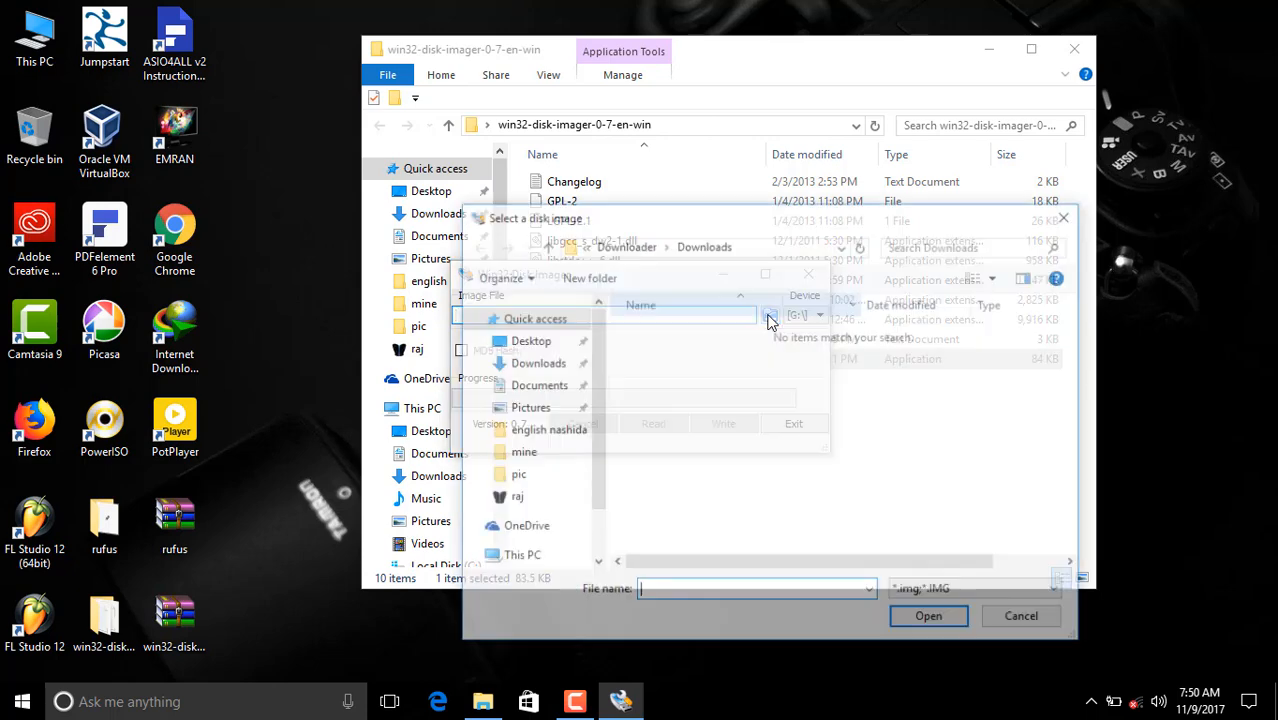
click(757, 244)
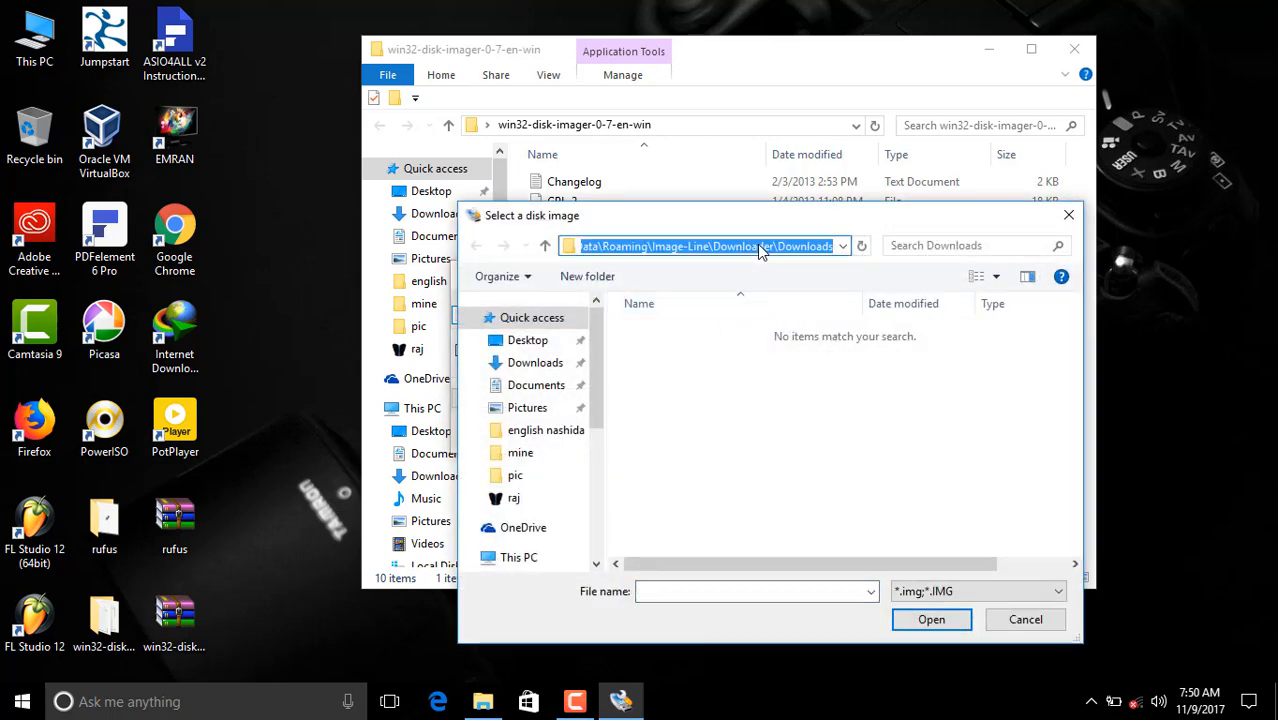
click(757, 244)
key(Return)
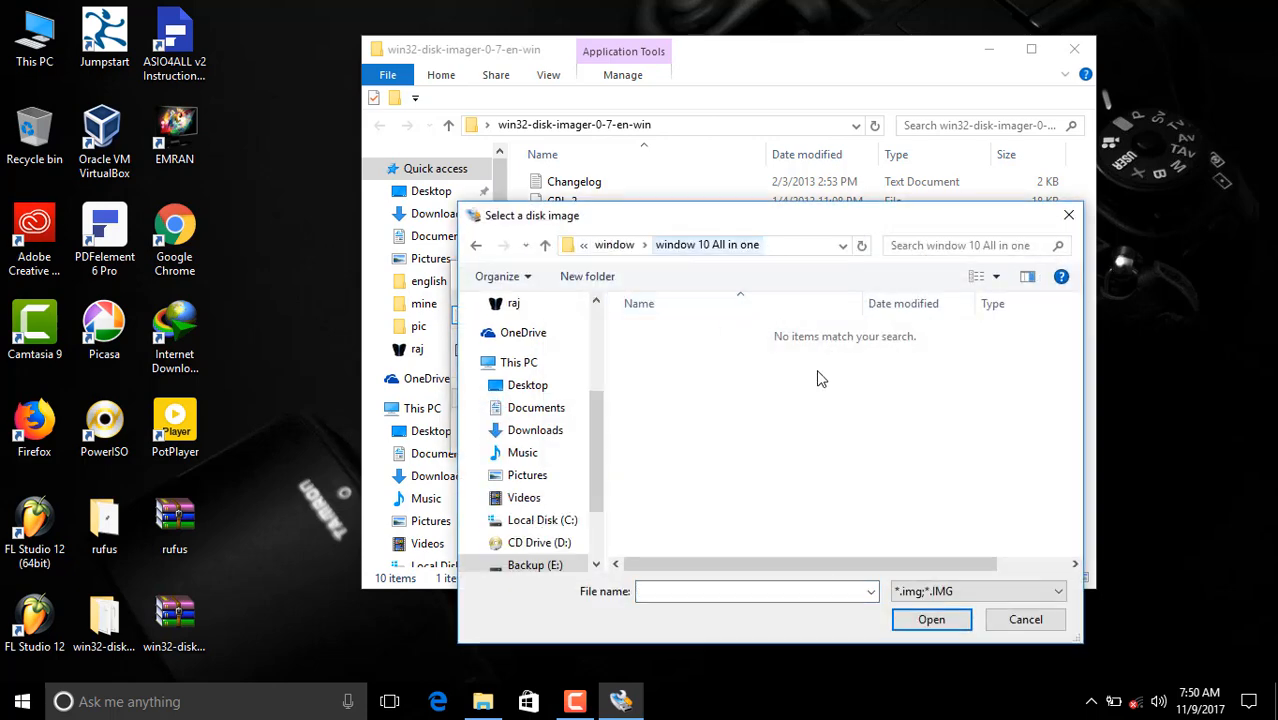
click(975, 595)
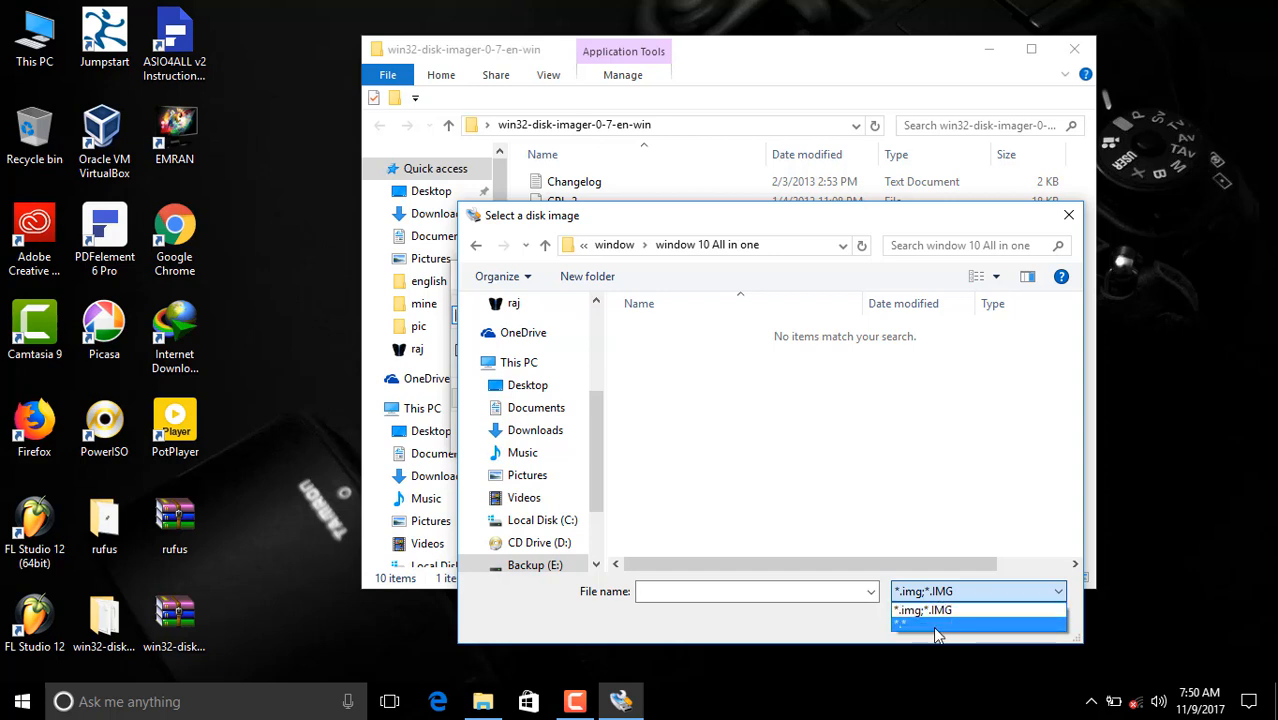
click(948, 624)
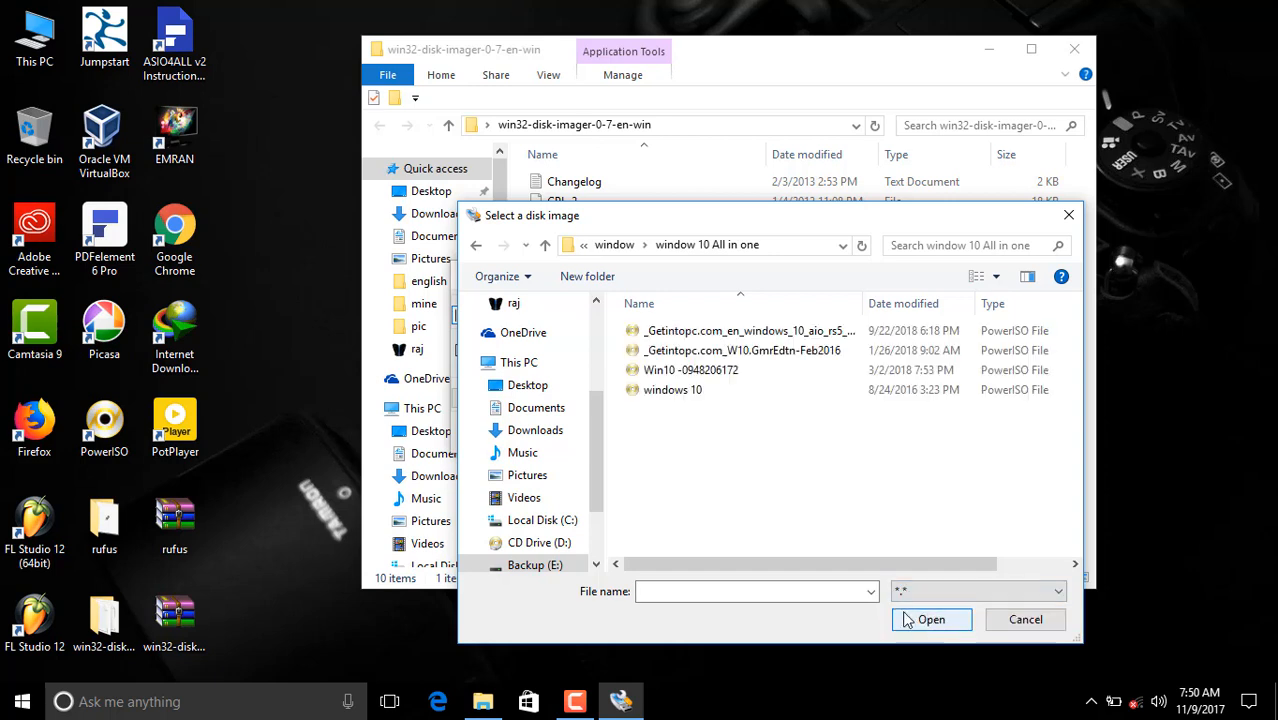
click(716, 394)
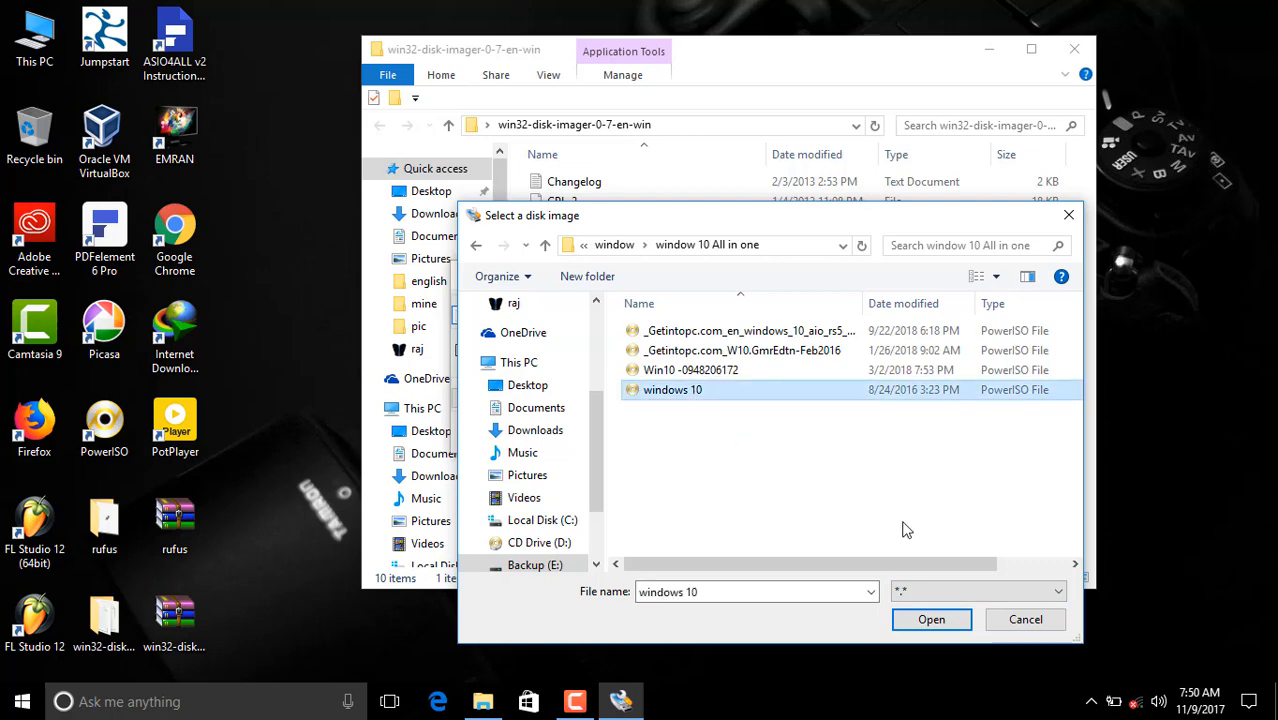
click(921, 622)
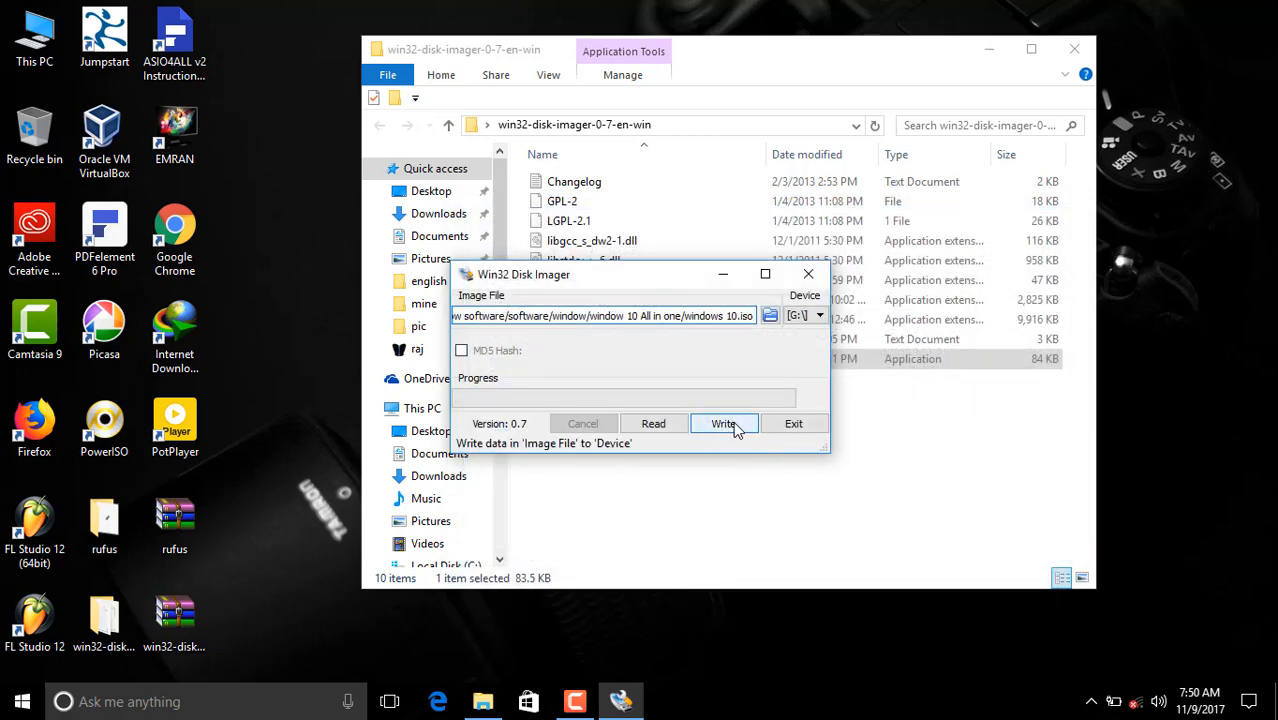
Step: Start writing the image to G:, dismiss the overwrite confirmation, and close Win32 Disk Imager and its folder
click(735, 428)
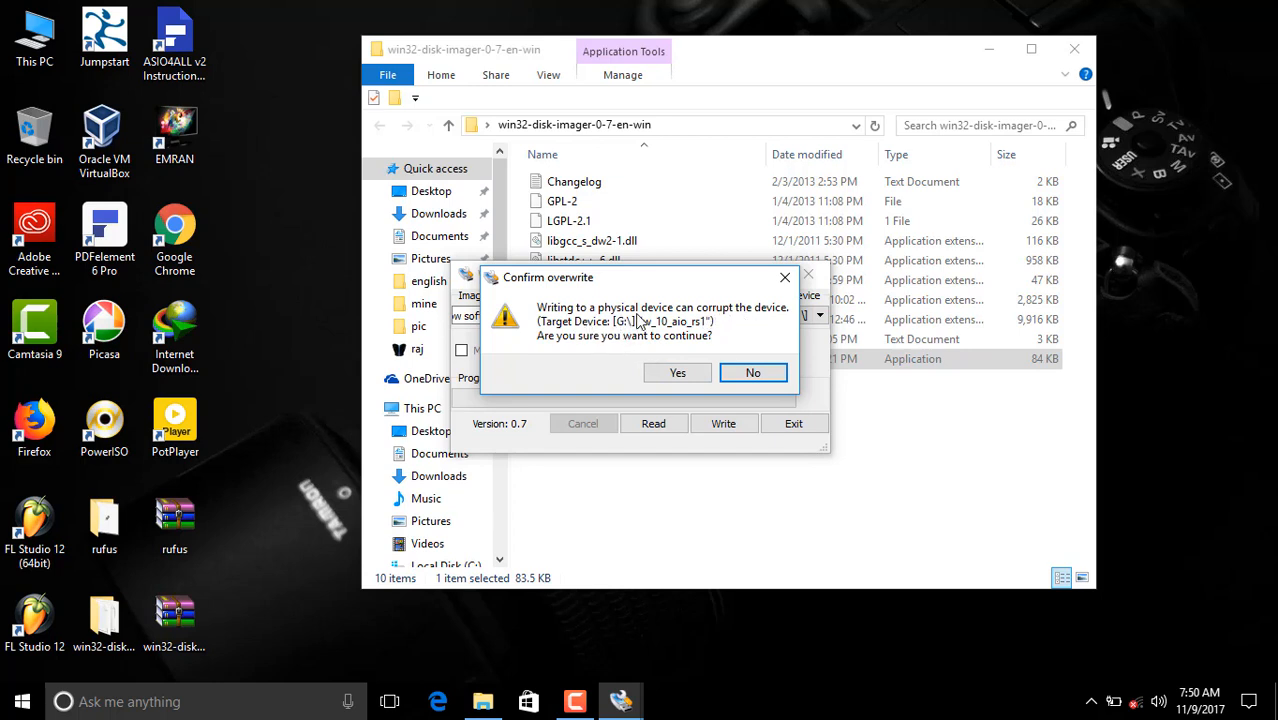
click(785, 277)
click(808, 275)
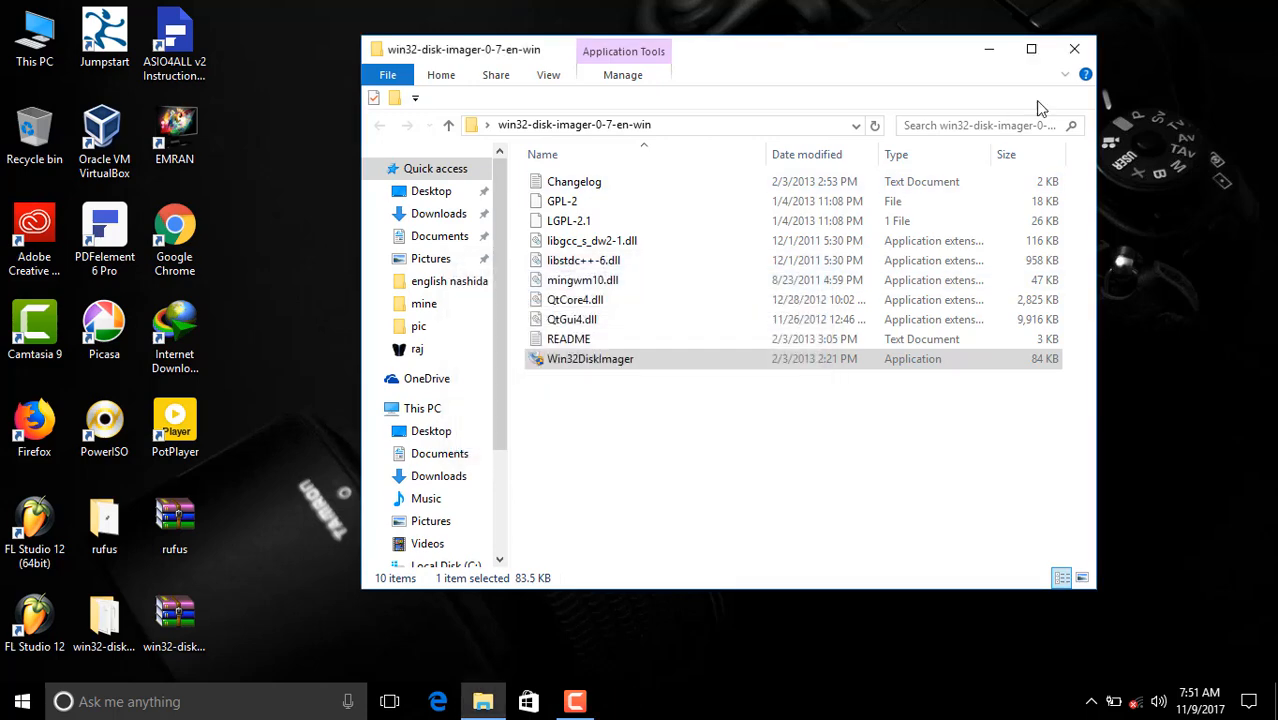
click(1074, 48)
Step: Refresh the desktop, check the drives in This PC, and close its window
right_click(887, 97)
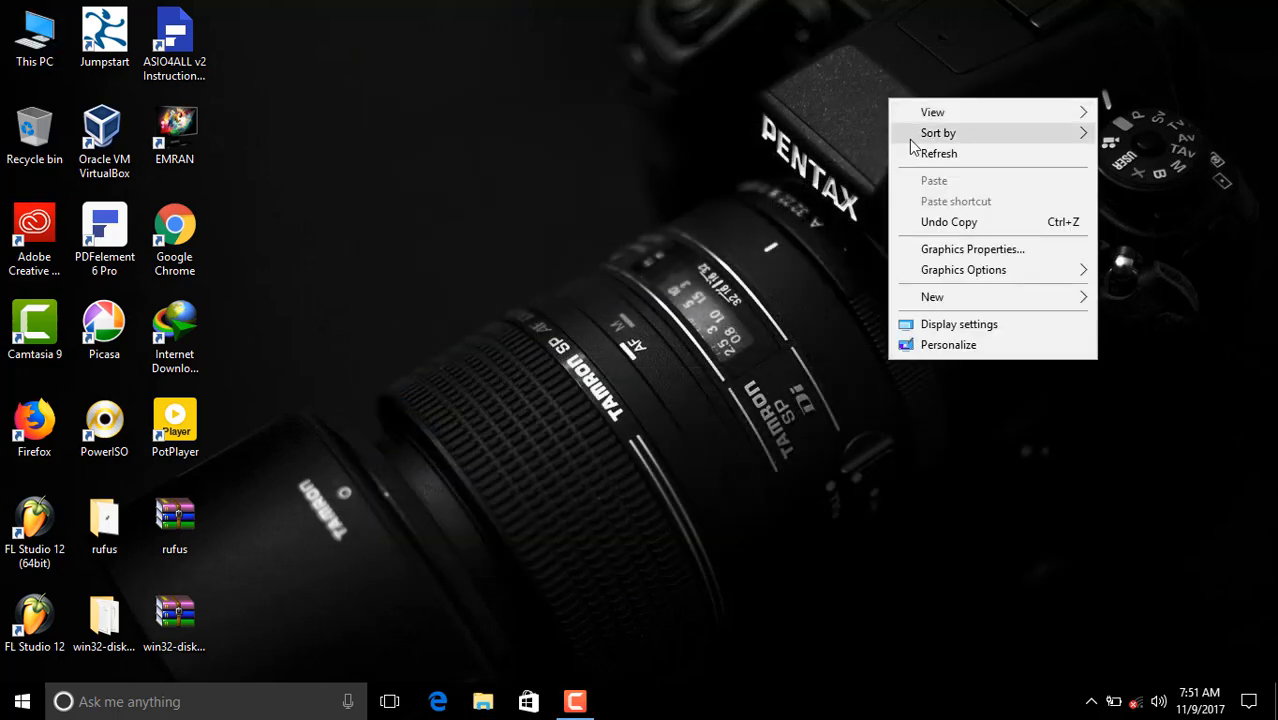
click(910, 153)
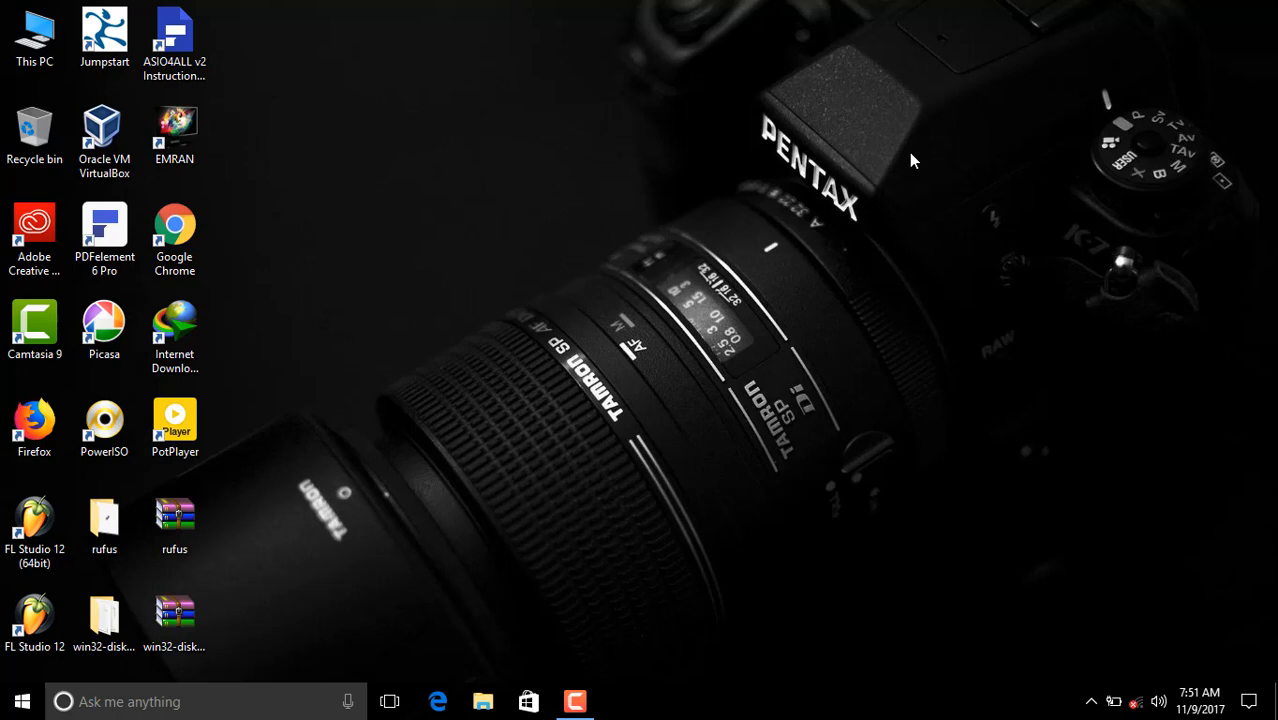
double_click(34, 32)
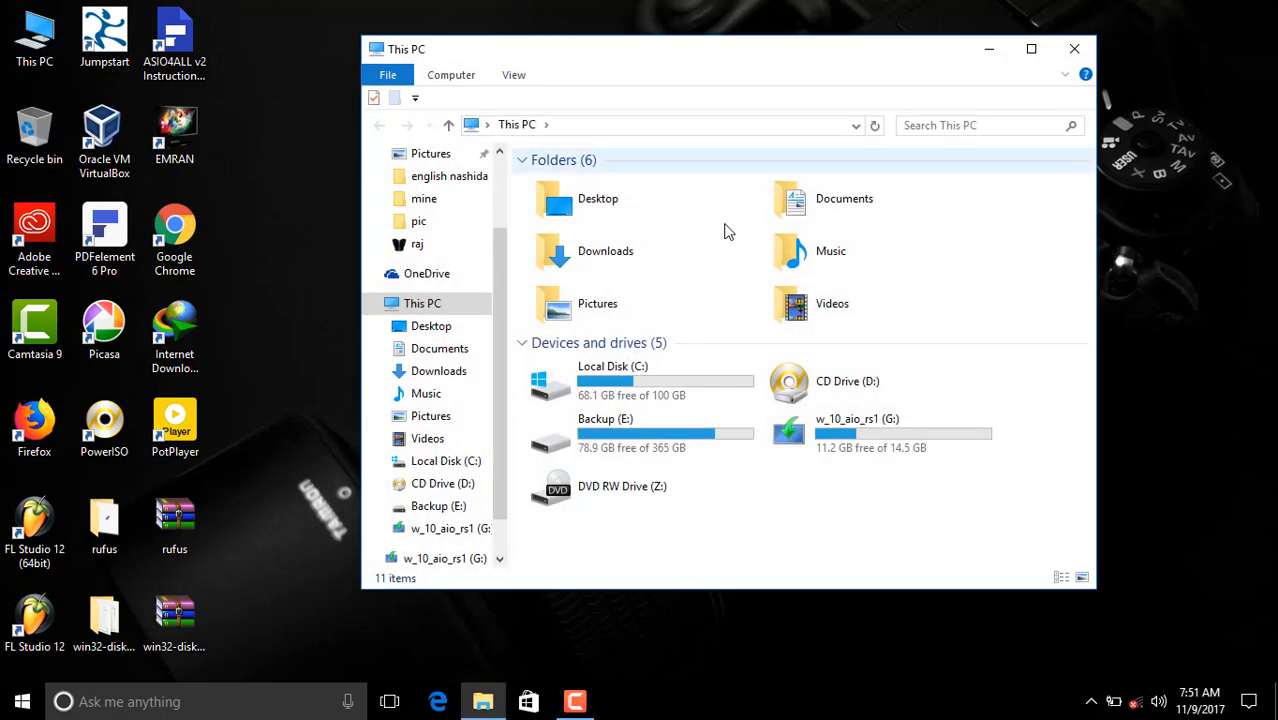
click(1074, 49)
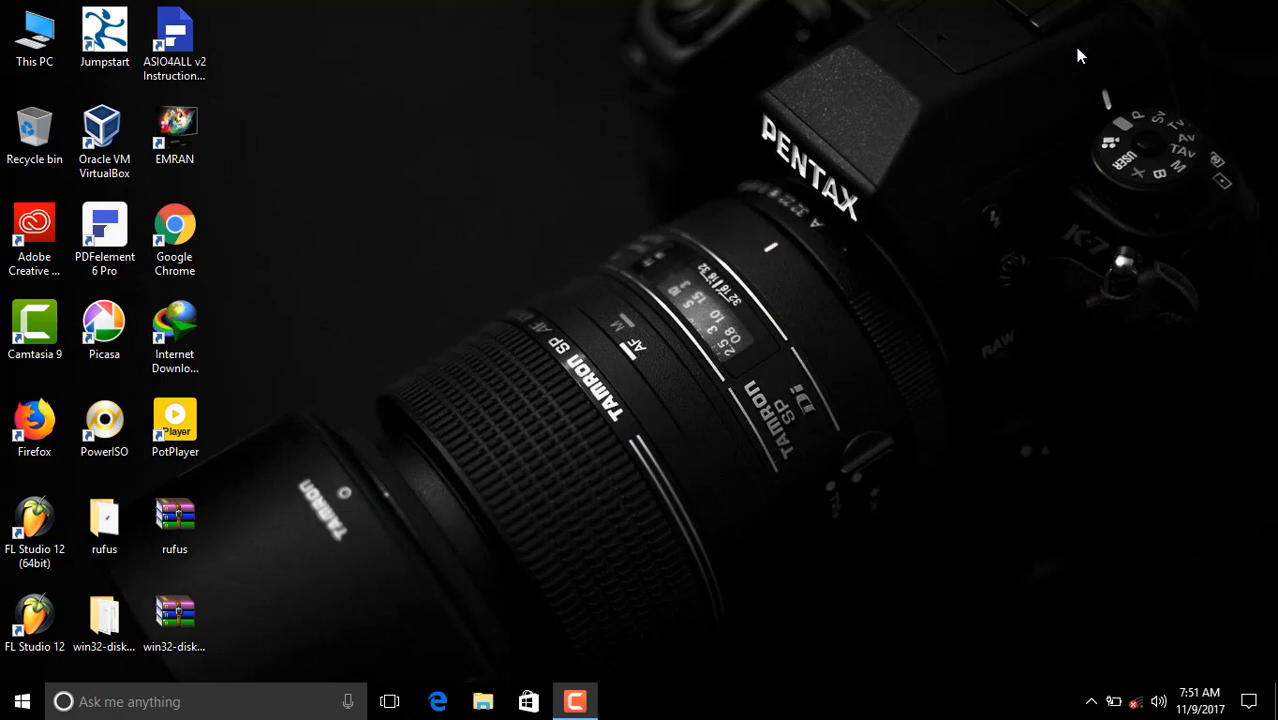
Step: Search for cmd and launch Command Prompt as administrator, accepting the elevation request
key(super)
text(cmd)
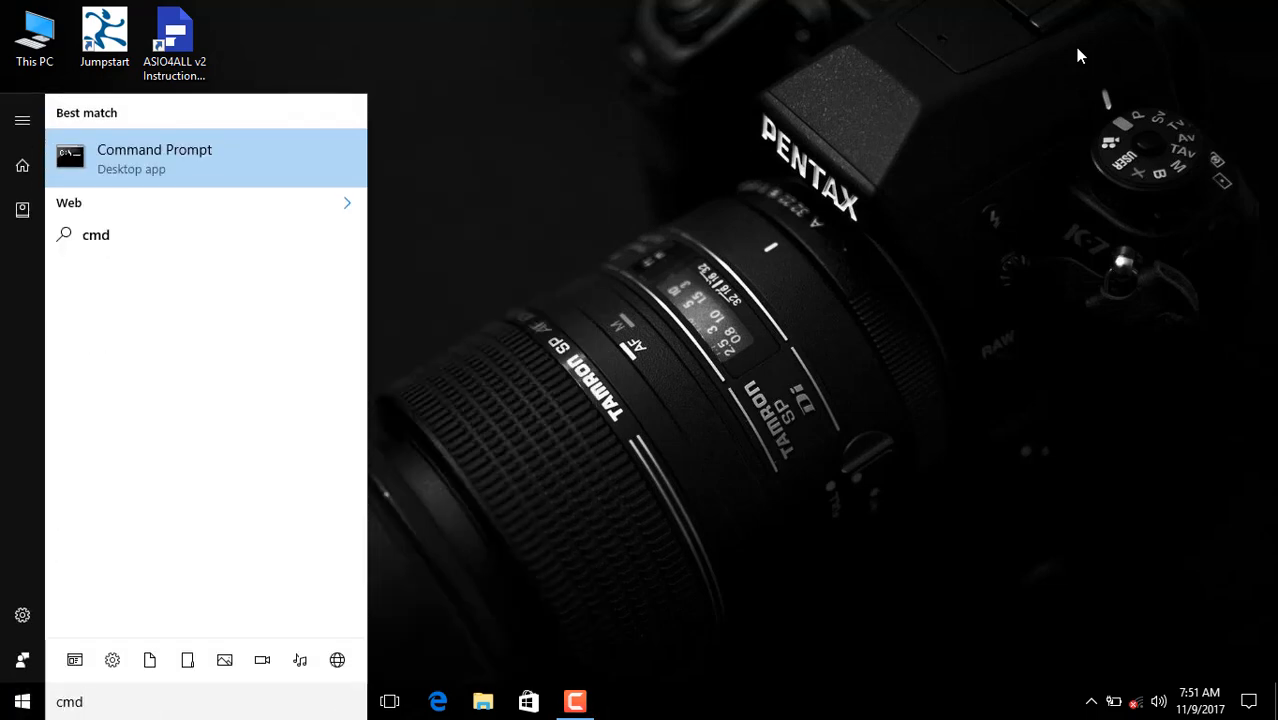
key(Menu)
key(Down)
key(Return)
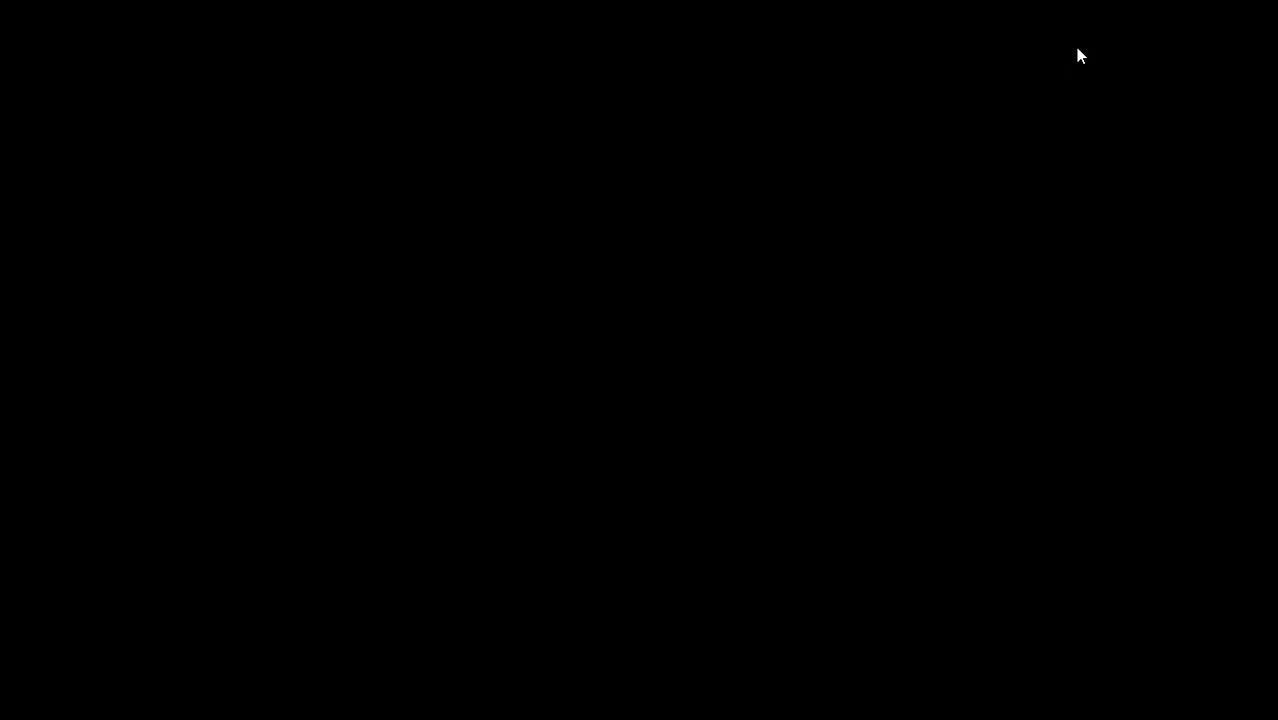
key(alt+y)
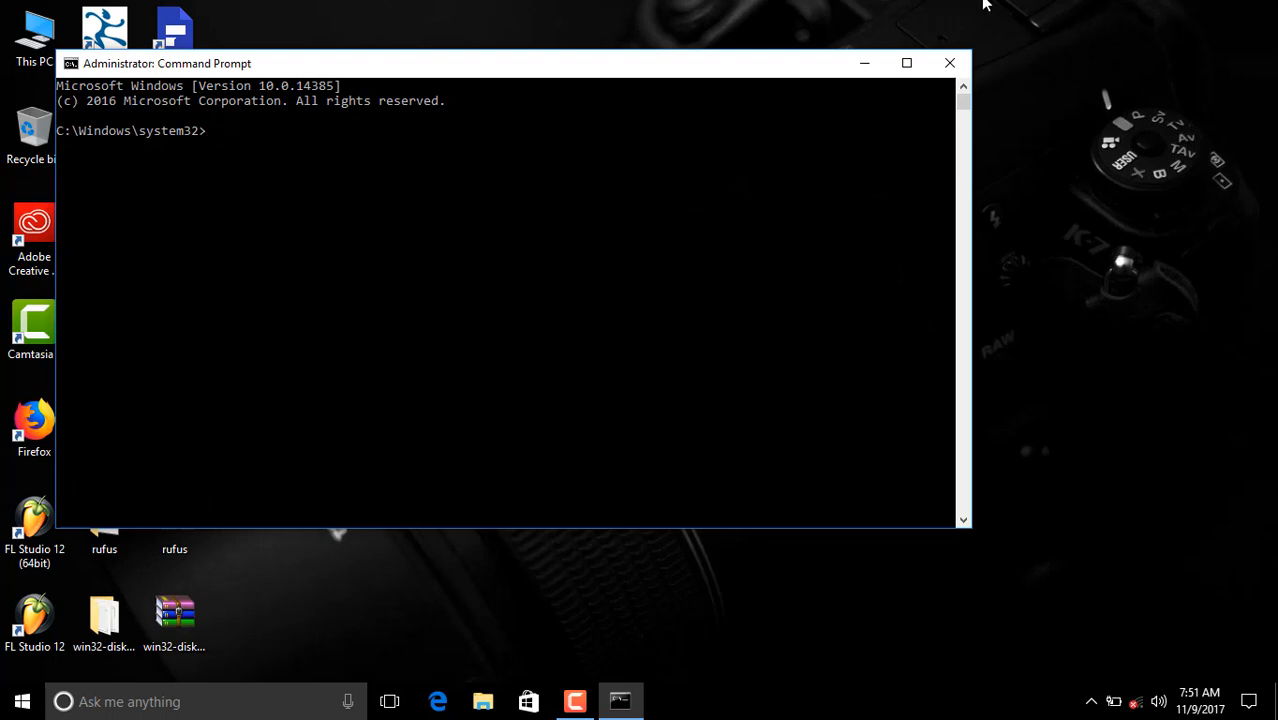
Step: Move the Command Prompt window clear of the desktop icons, start diskpart, and run list volume
drag(620, 66, 733, 125)
text(d)
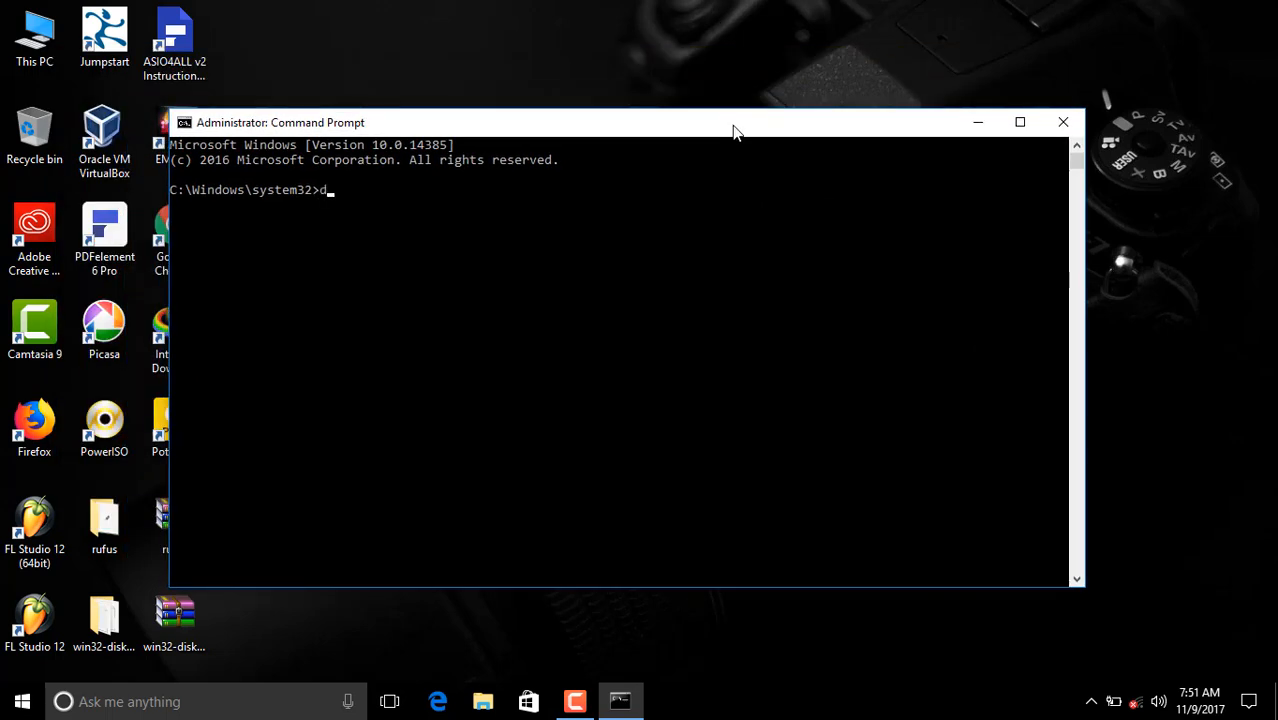
text(iskpart)
key(Return)
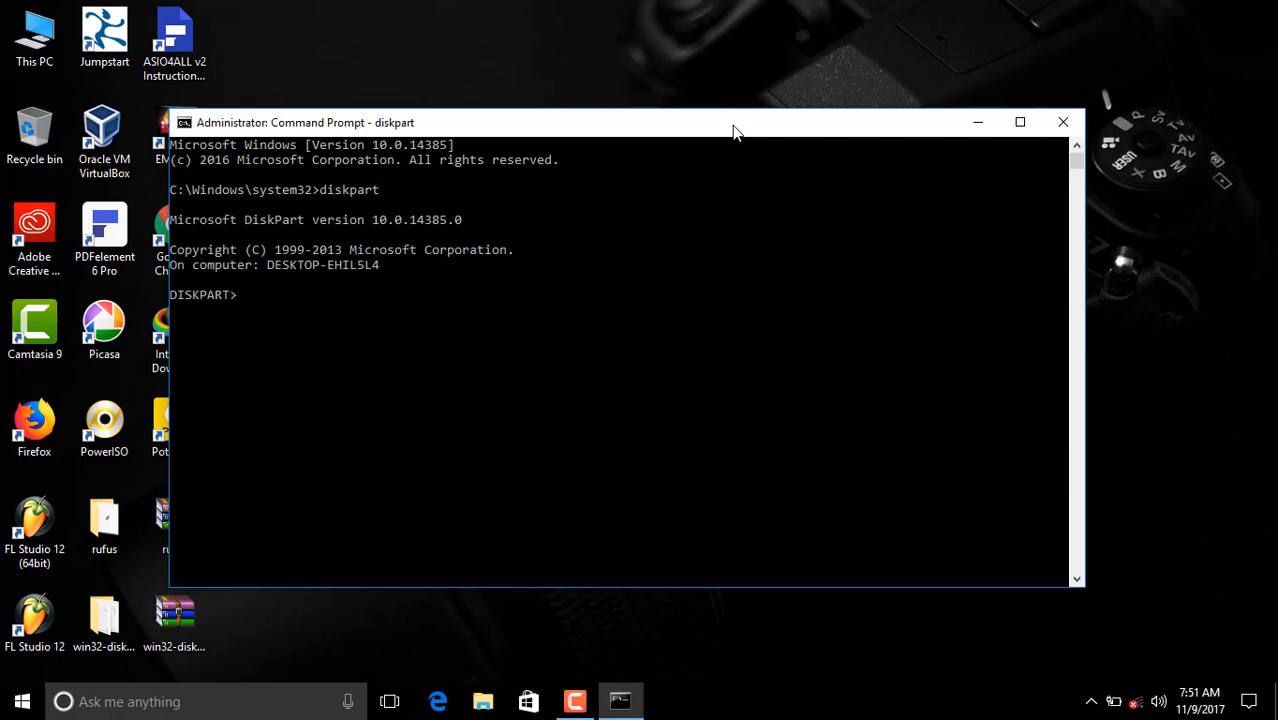
text(list volume)
key(Return)
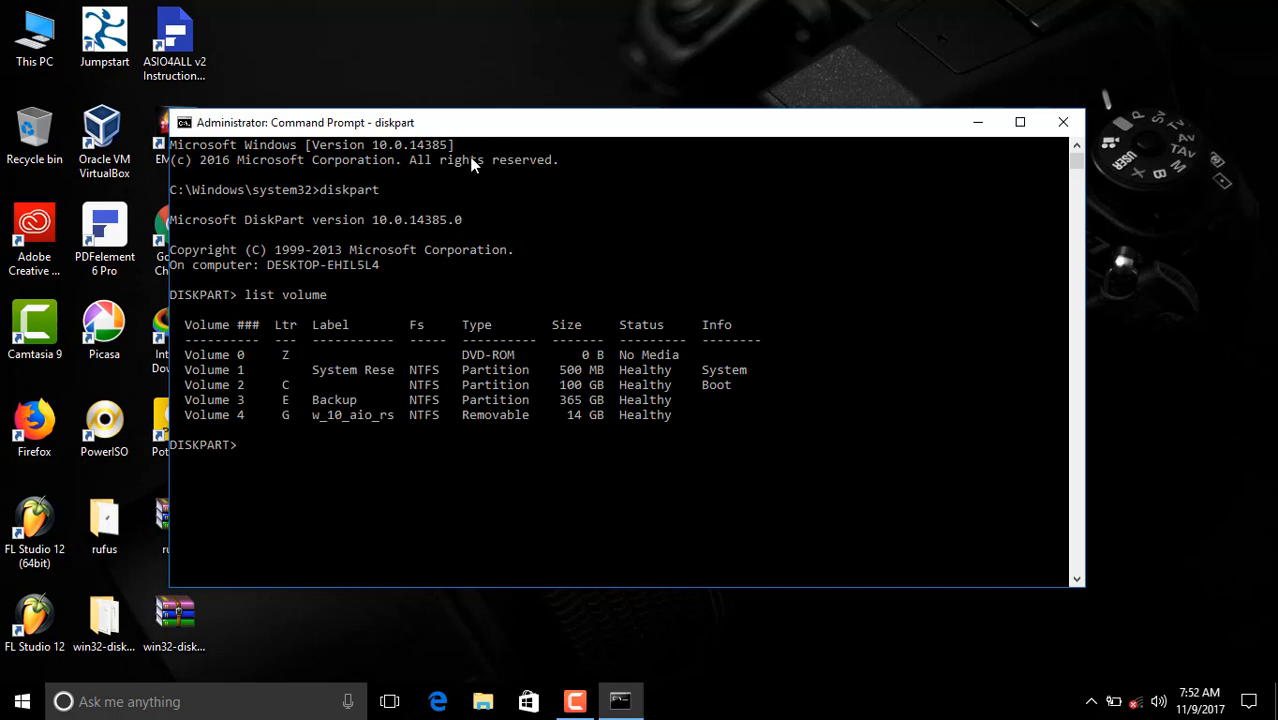
Step: Select volume 4 in DiskPart and quick-format it with the NTFS file system, refreshing the desktop while it runs
text(select volume 4)
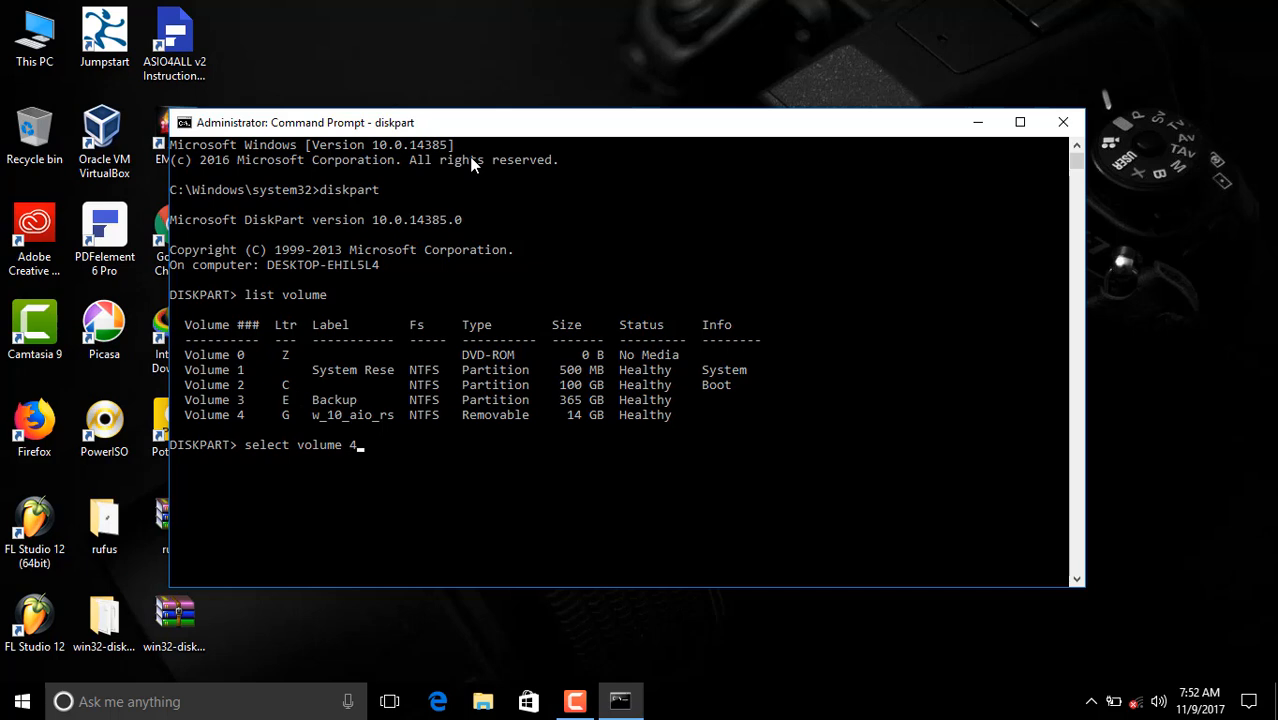
key(Return)
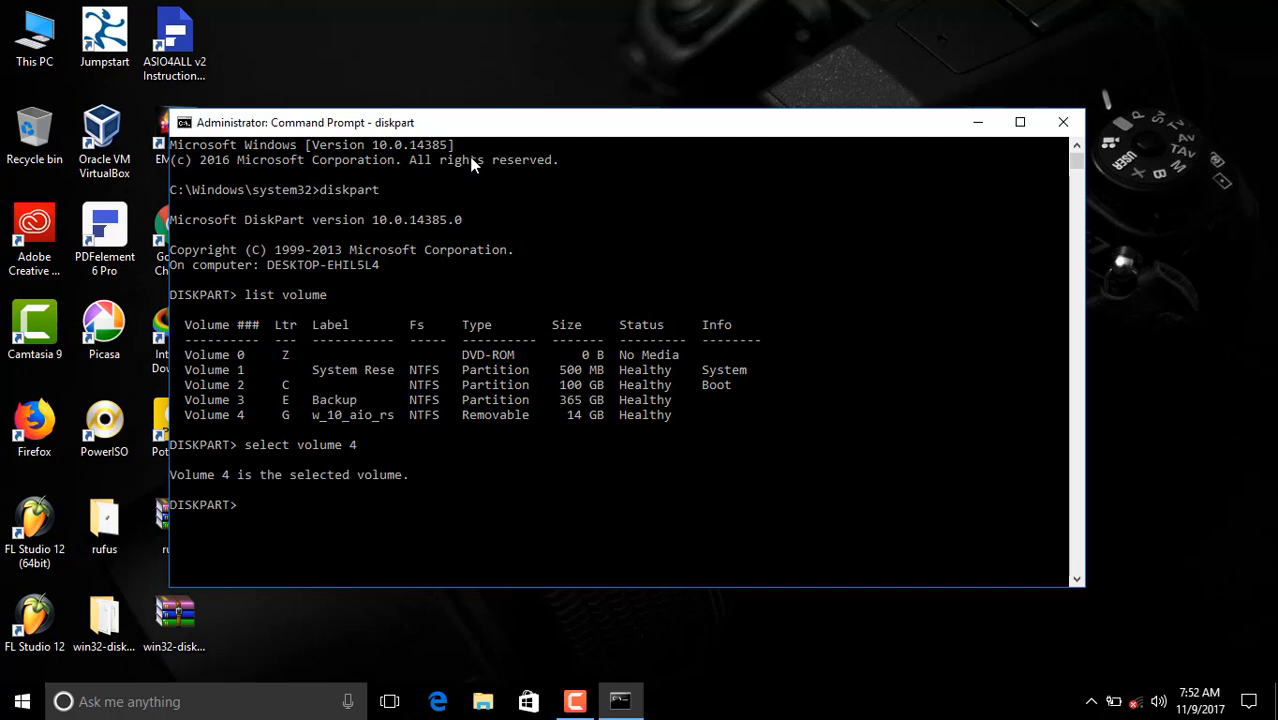
text(format f)
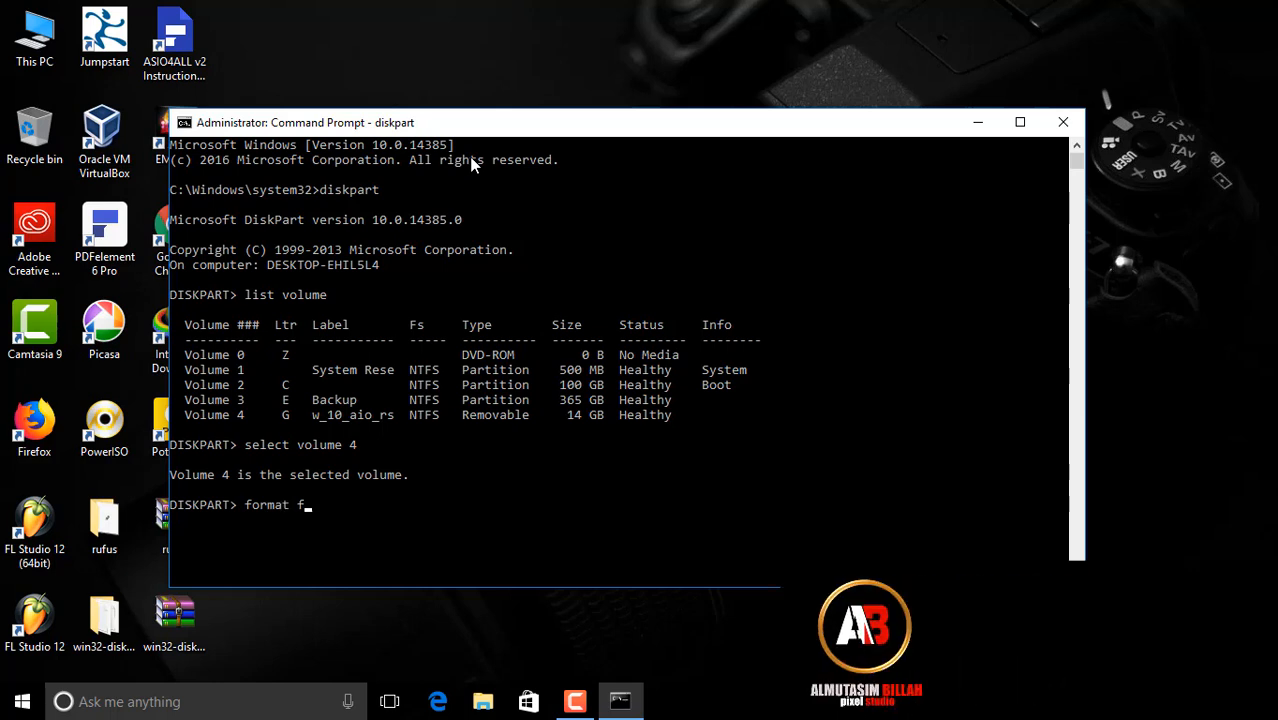
text(s=n)
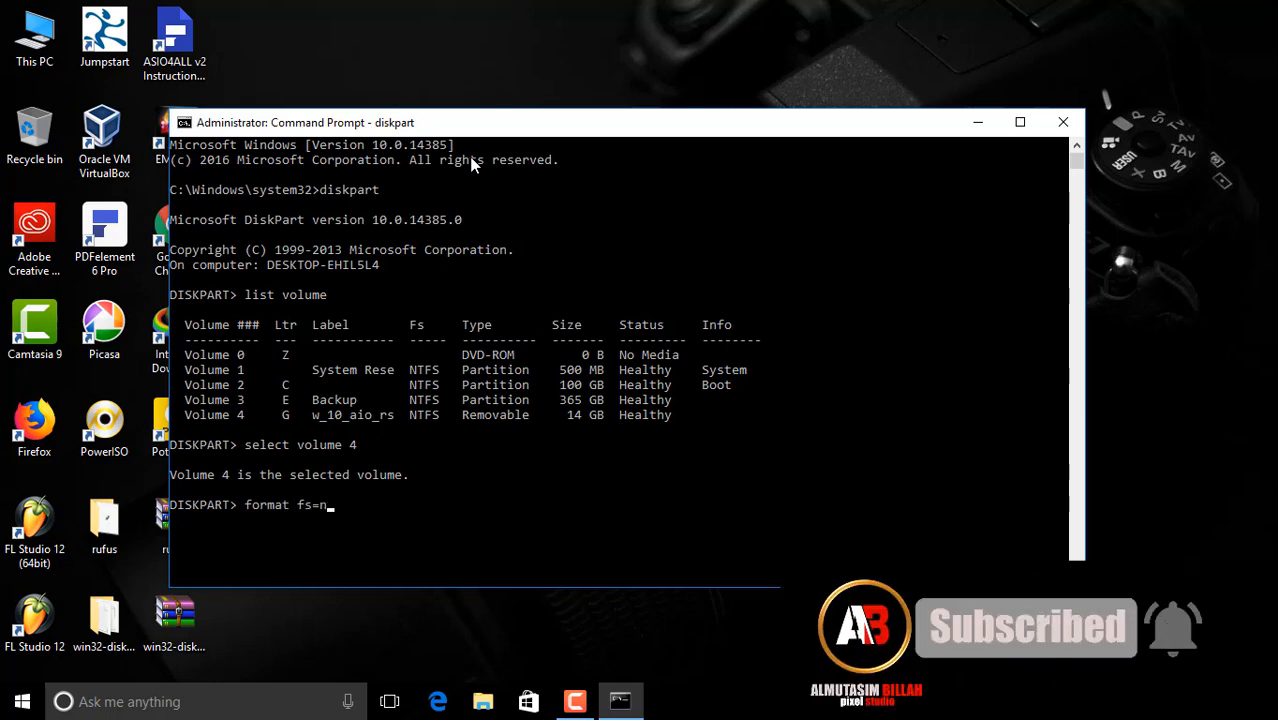
text(tfs quick)
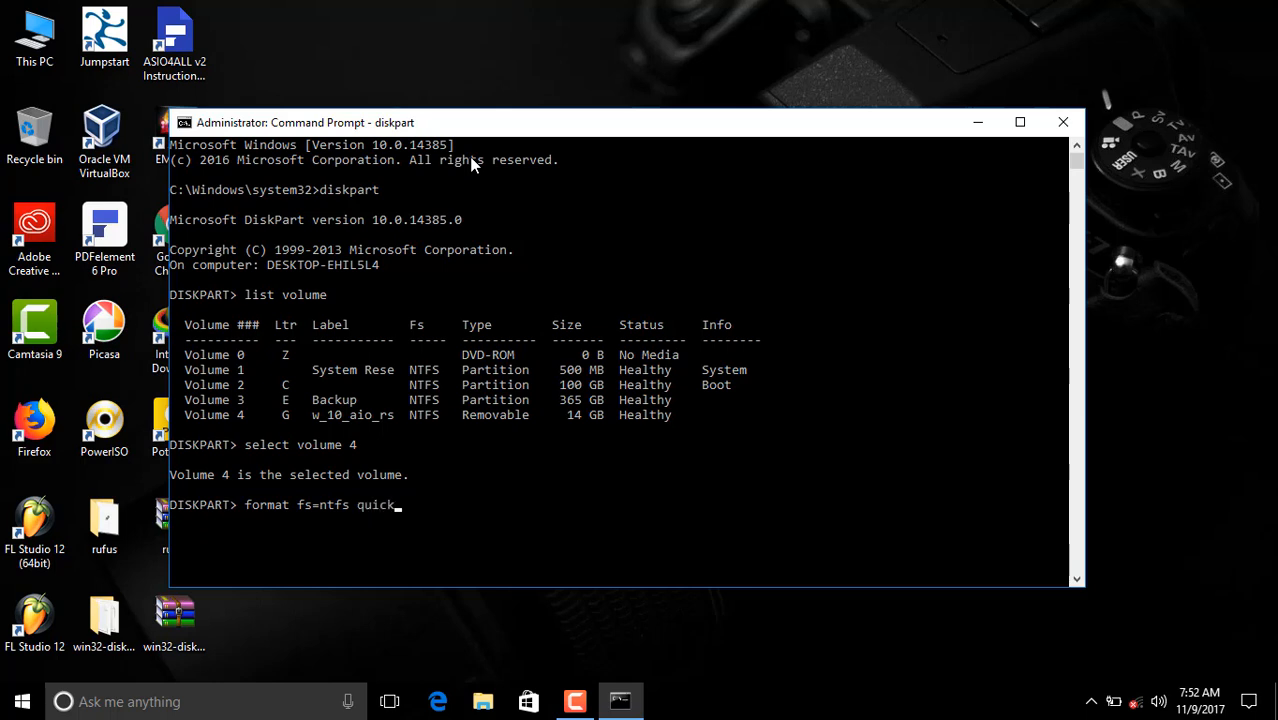
key(Return)
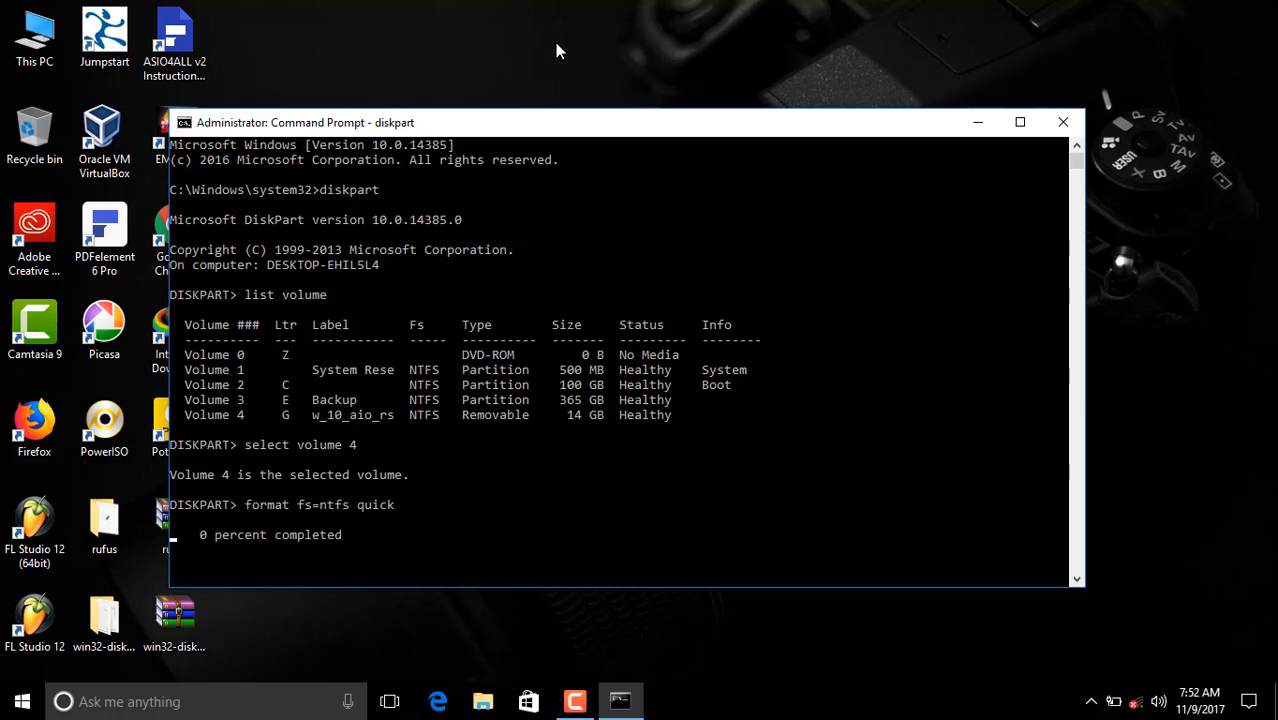
right_click(594, 27)
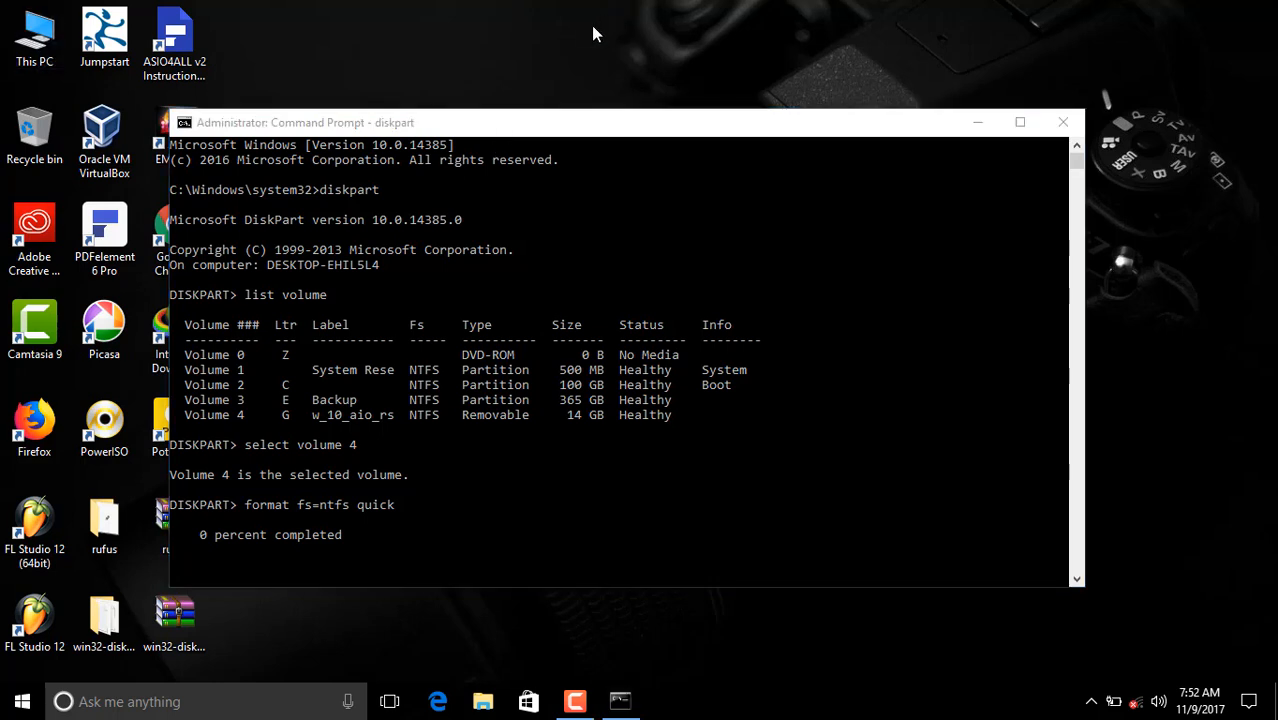
click(638, 84)
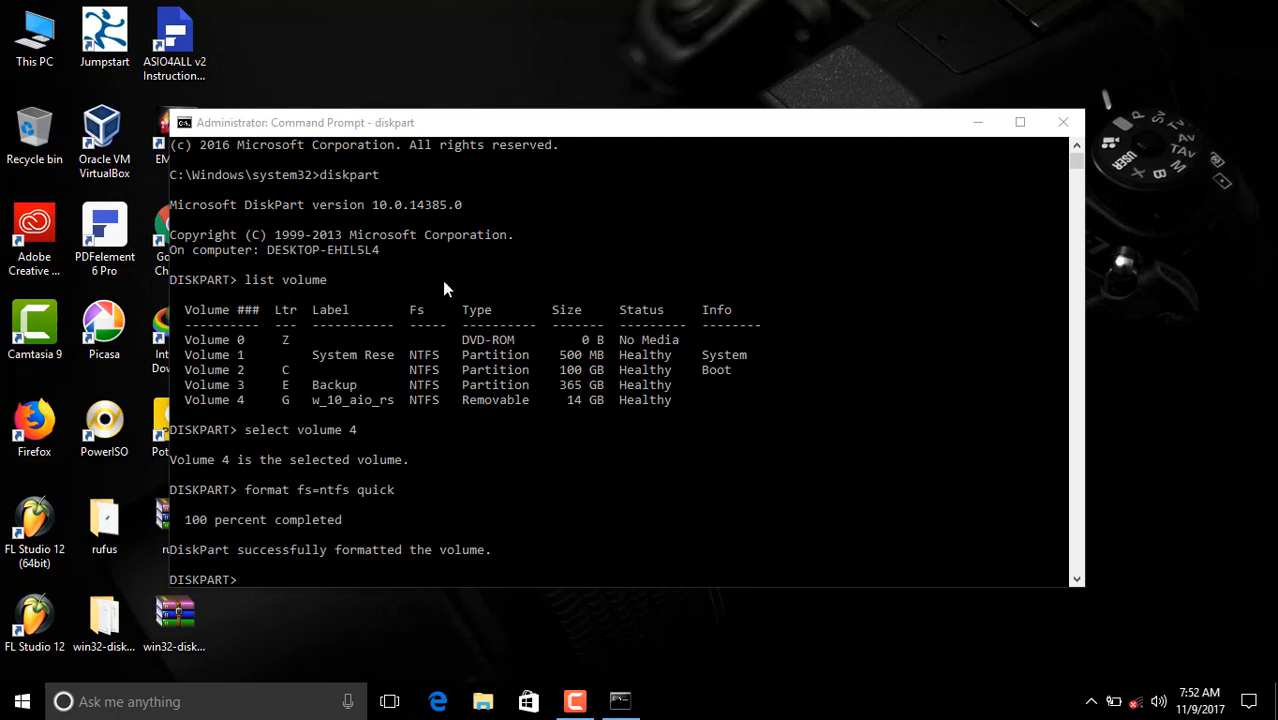
Step: Exit DiskPart and close the Command Prompt session with the exit command
click(425, 470)
text(ex)
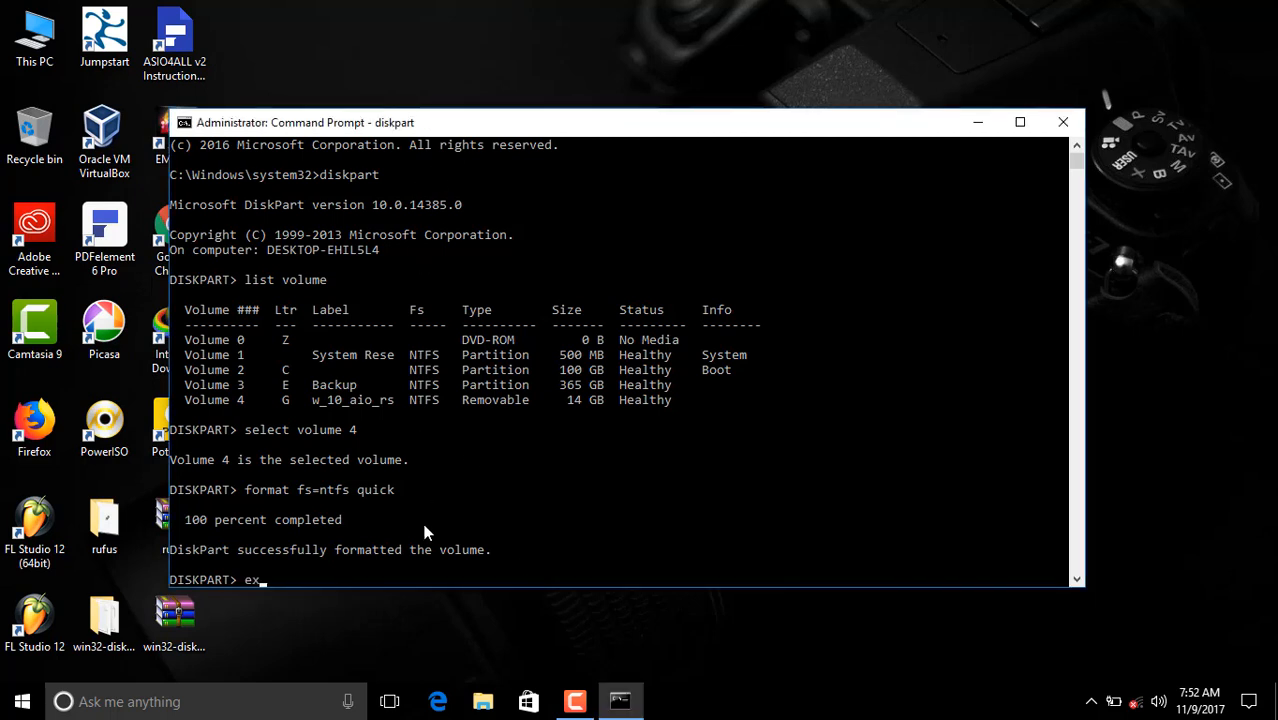
text(it)
key(Return)
text(exi)
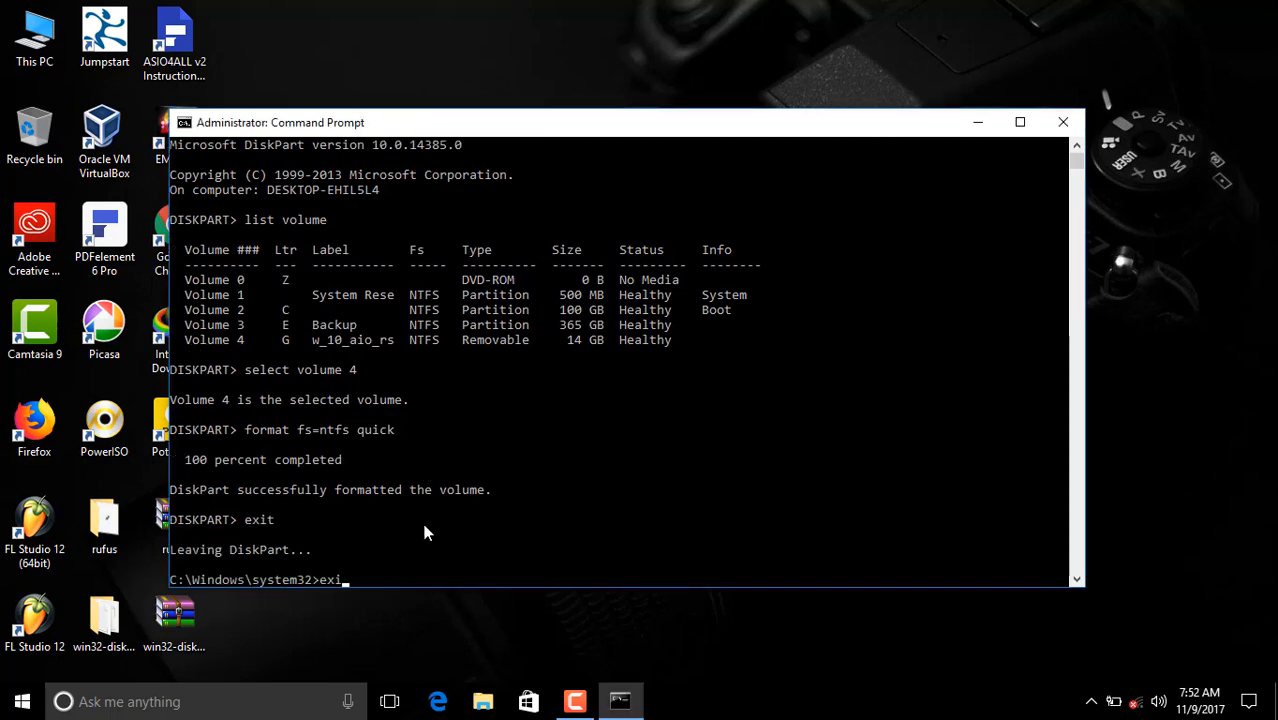
text(t)
key(Return)
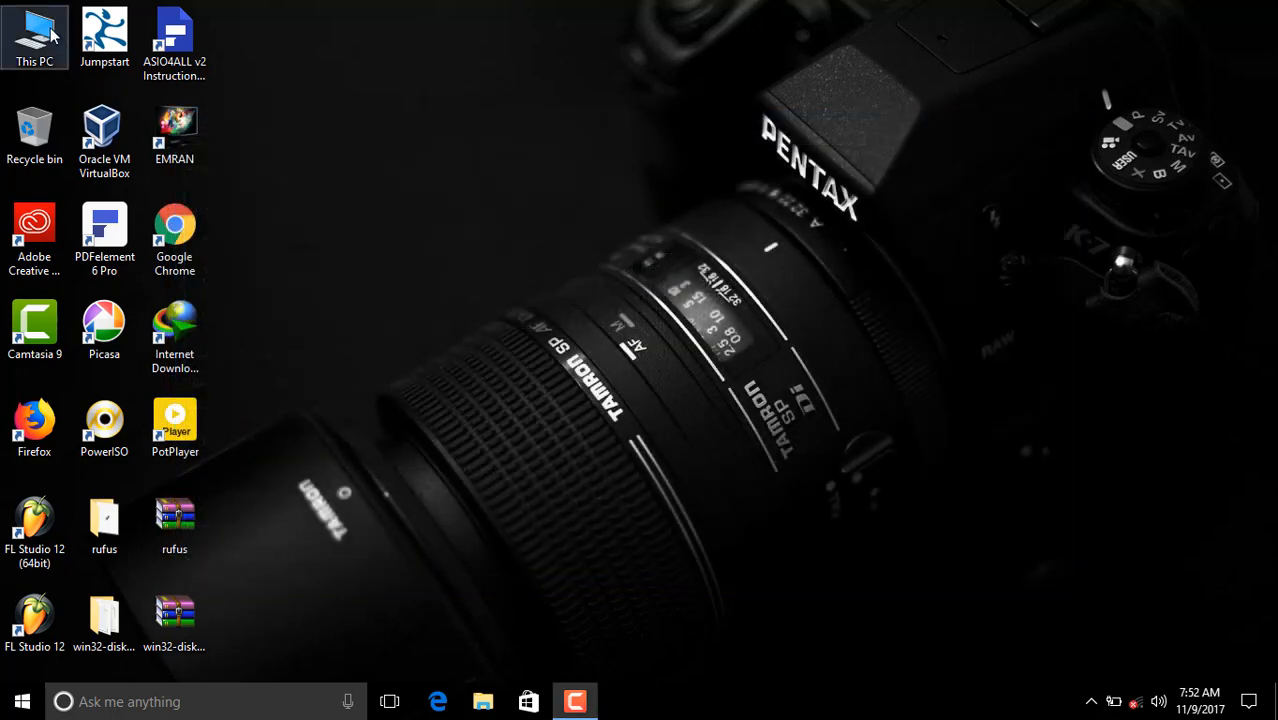
Step: Open This PC maximized, check the contents of USB Drive (G:), and close the window
double_click(52, 35)
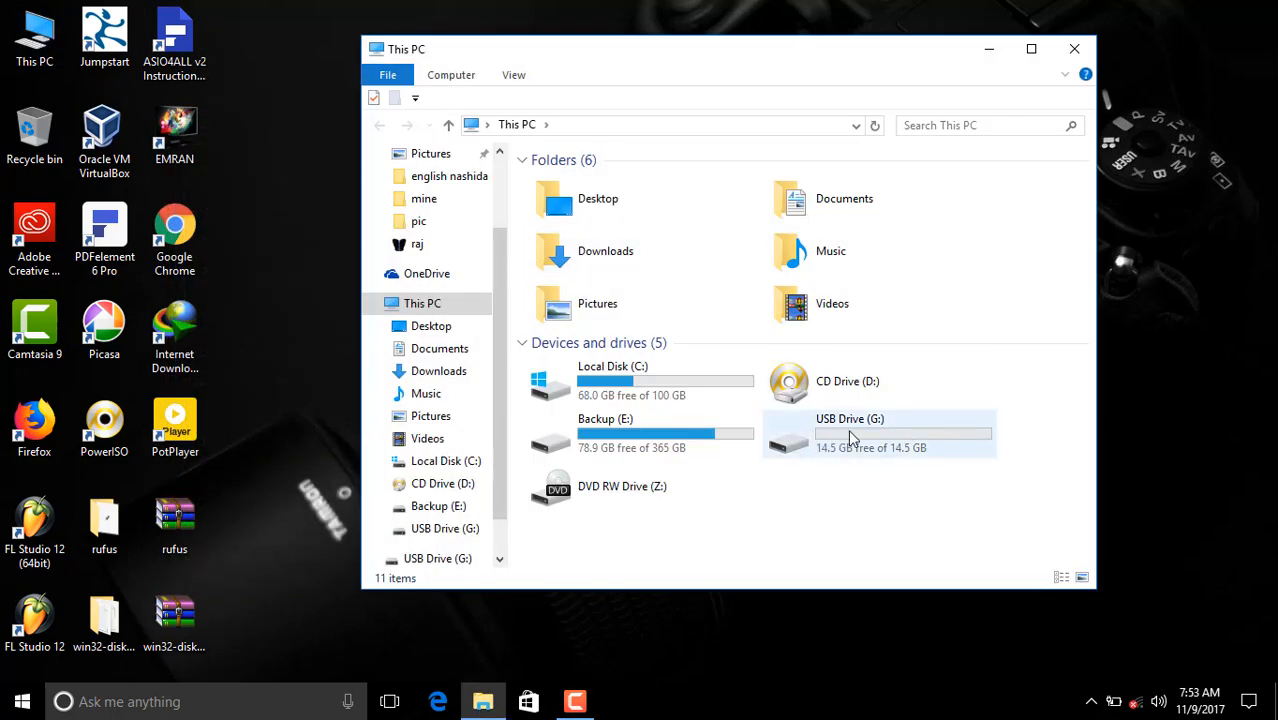
drag(776, 47, 758, 1)
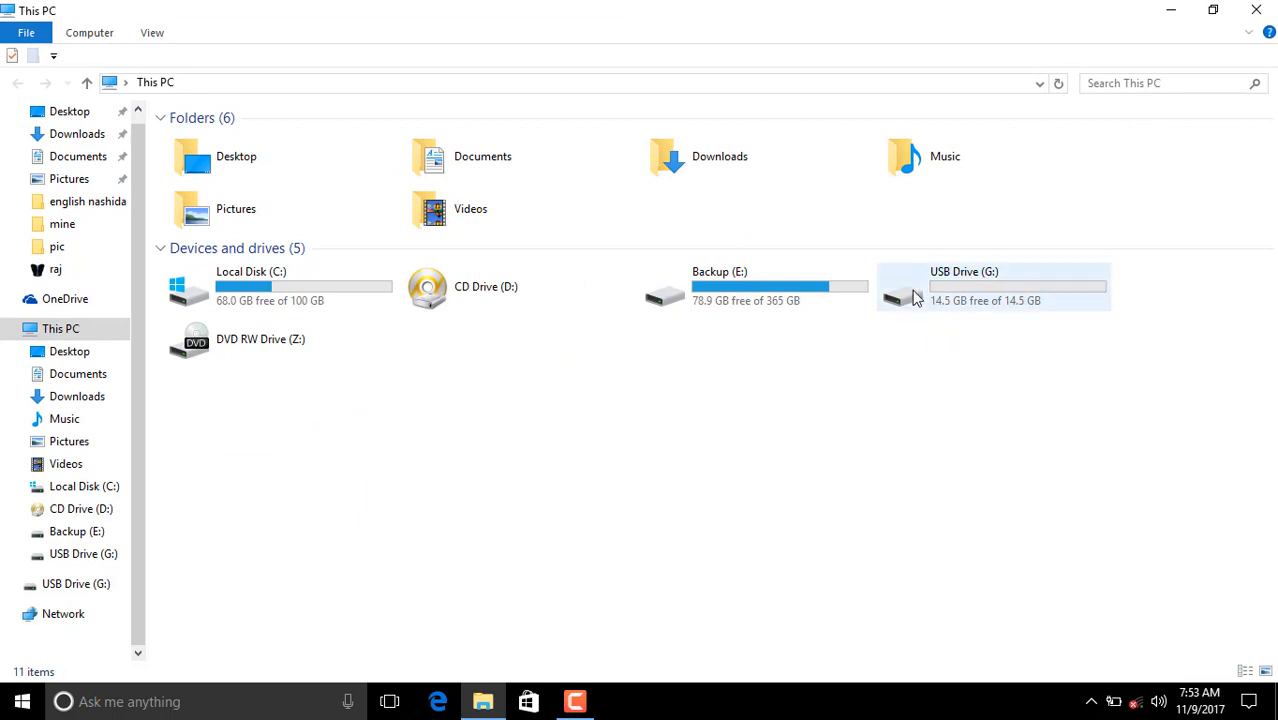
double_click(913, 297)
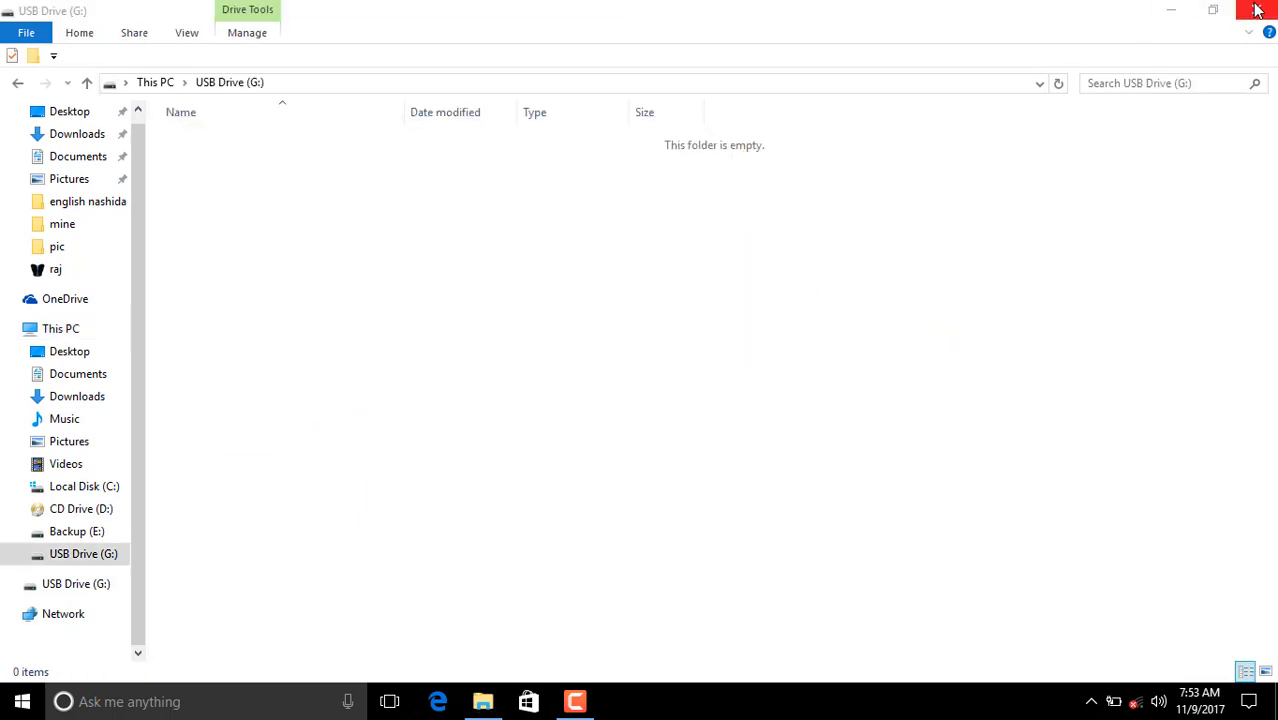
click(1257, 10)
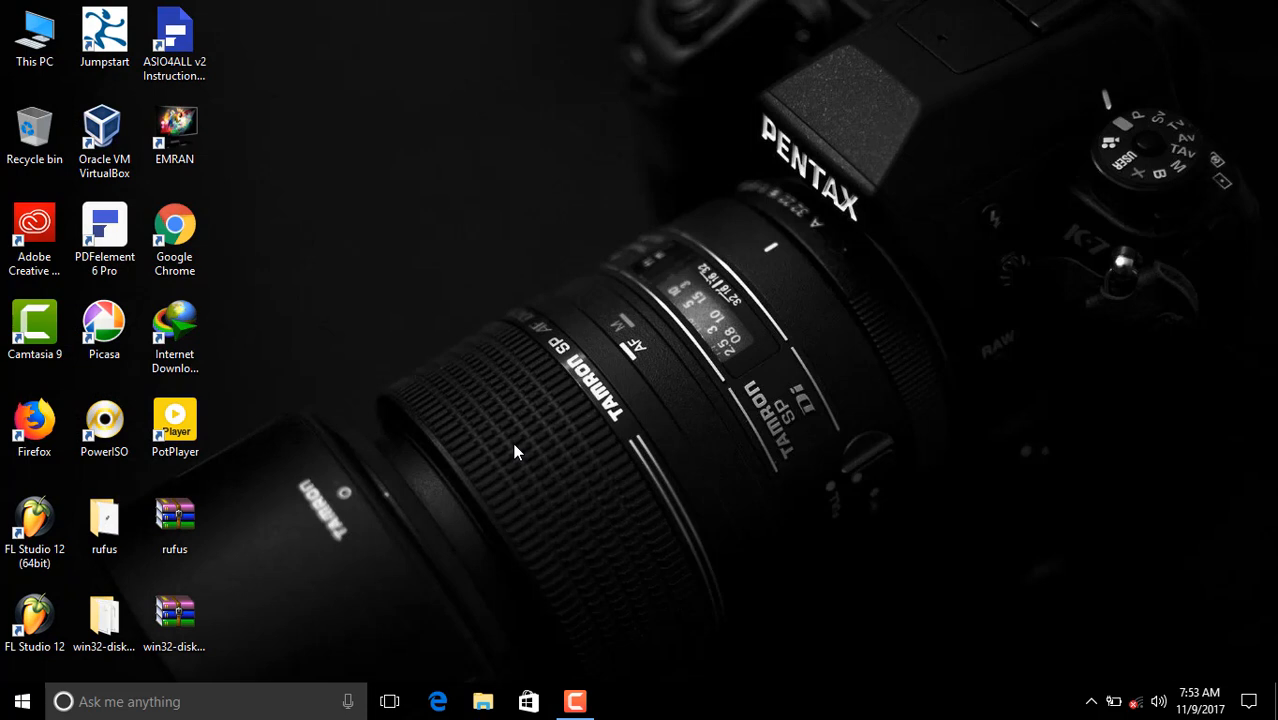
Step: Open Disk Management by running diskmgmt.msc and move its window clear of the desktop icons
key(super+r)
text(di)
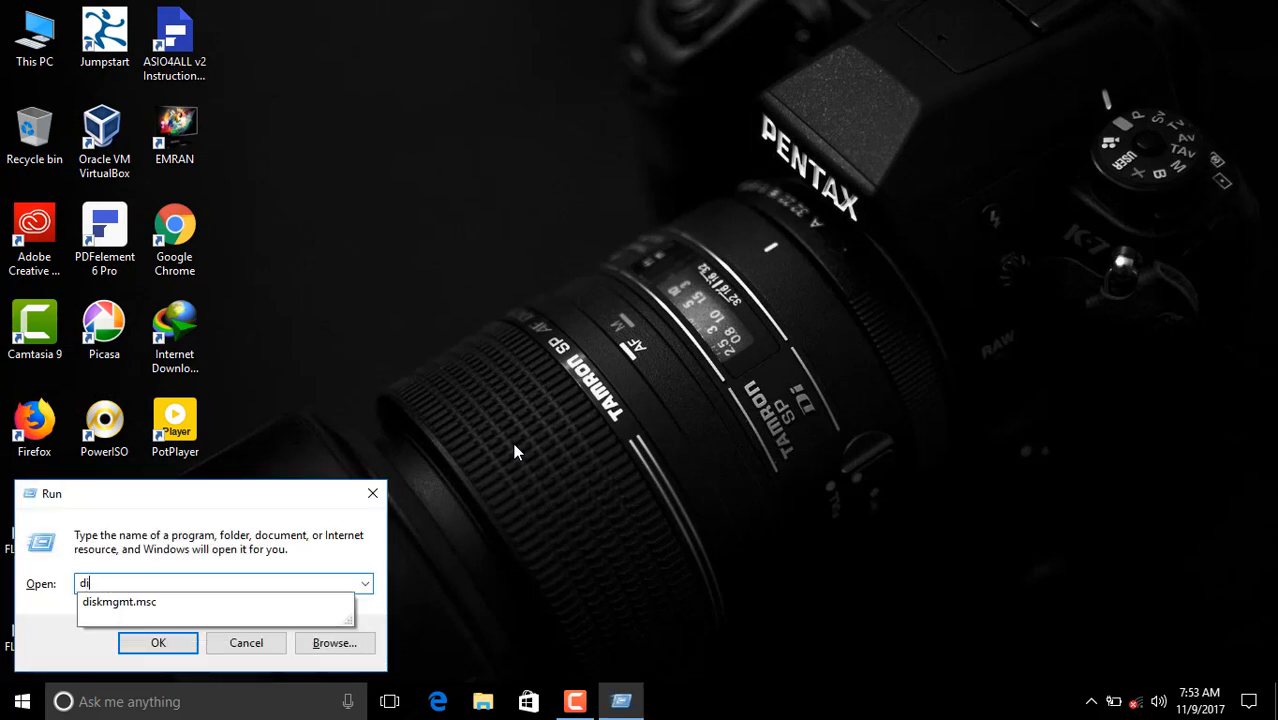
text(skmgmt.msc)
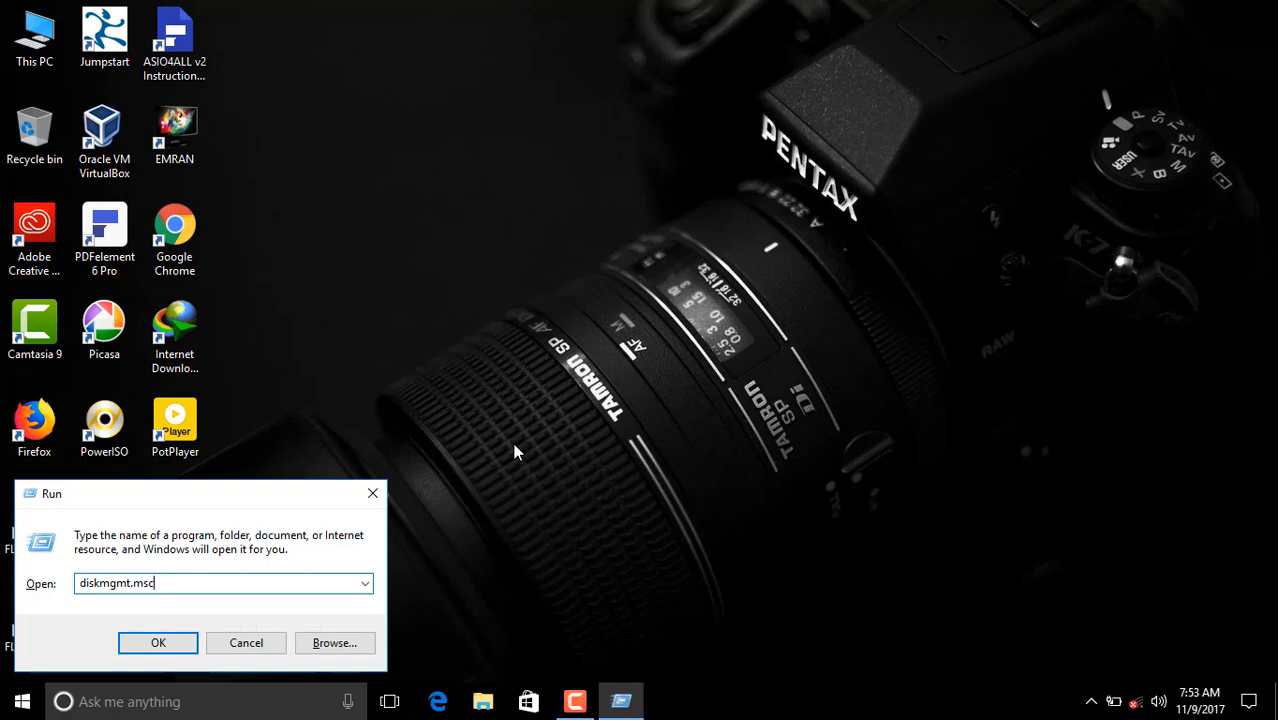
key(Return)
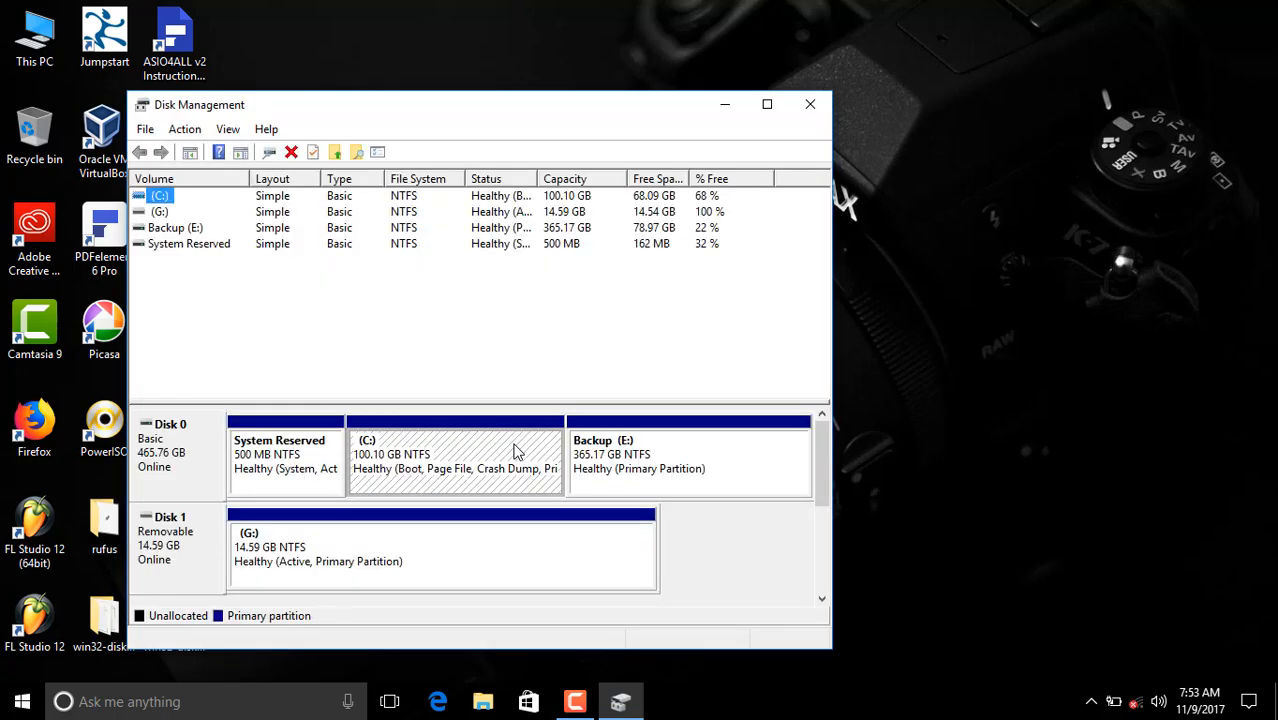
drag(336, 113, 598, 42)
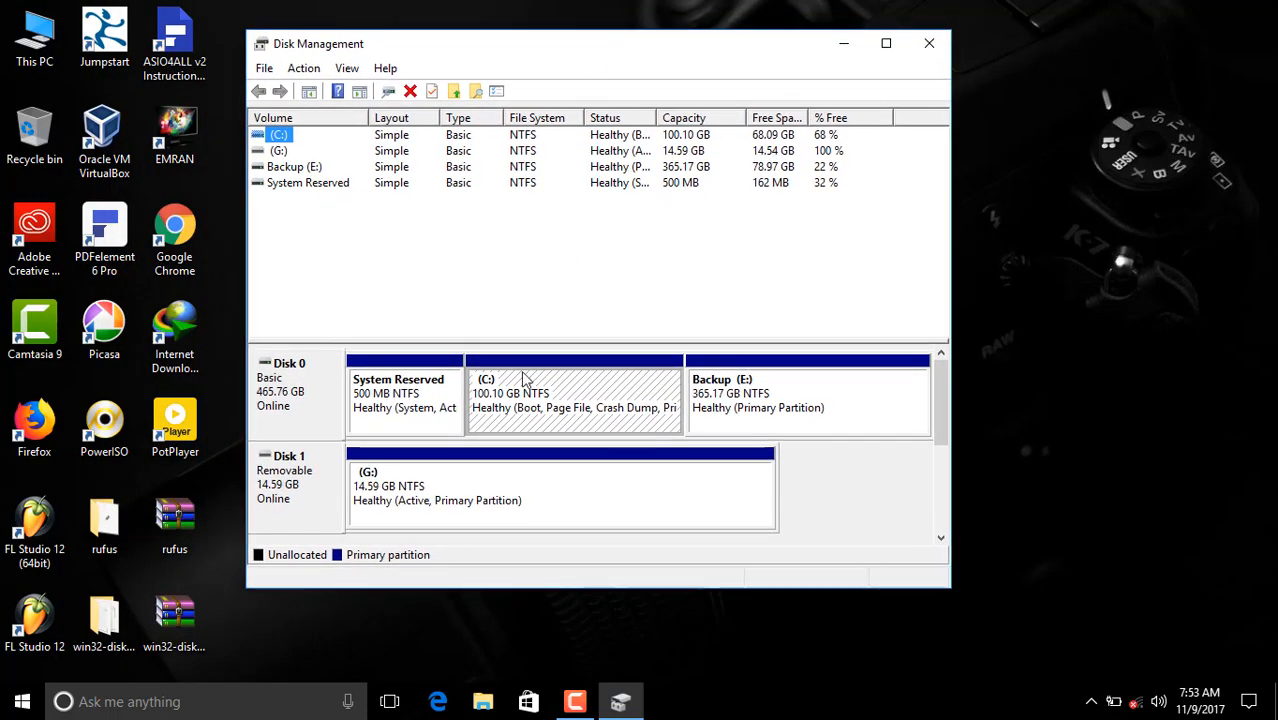
Step: Check the actions available for the G: partition on Disk 1, and close Disk Management
click(462, 488)
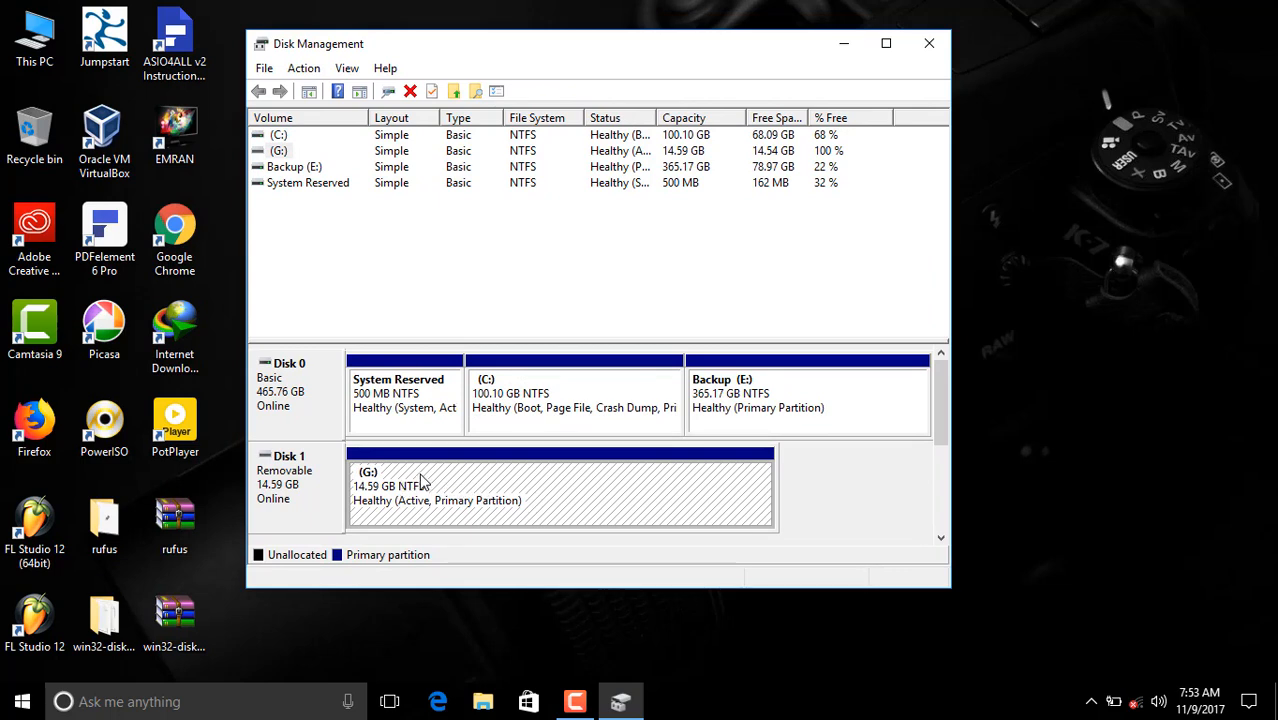
right_click(421, 477)
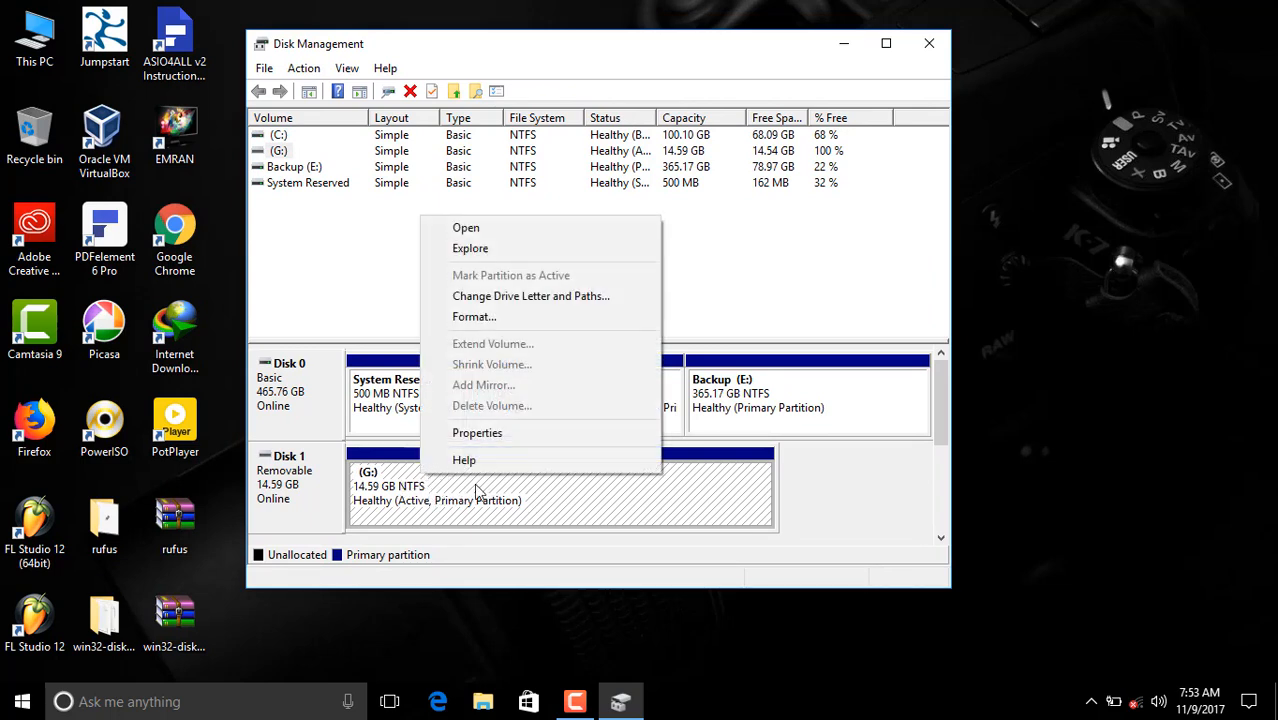
click(447, 488)
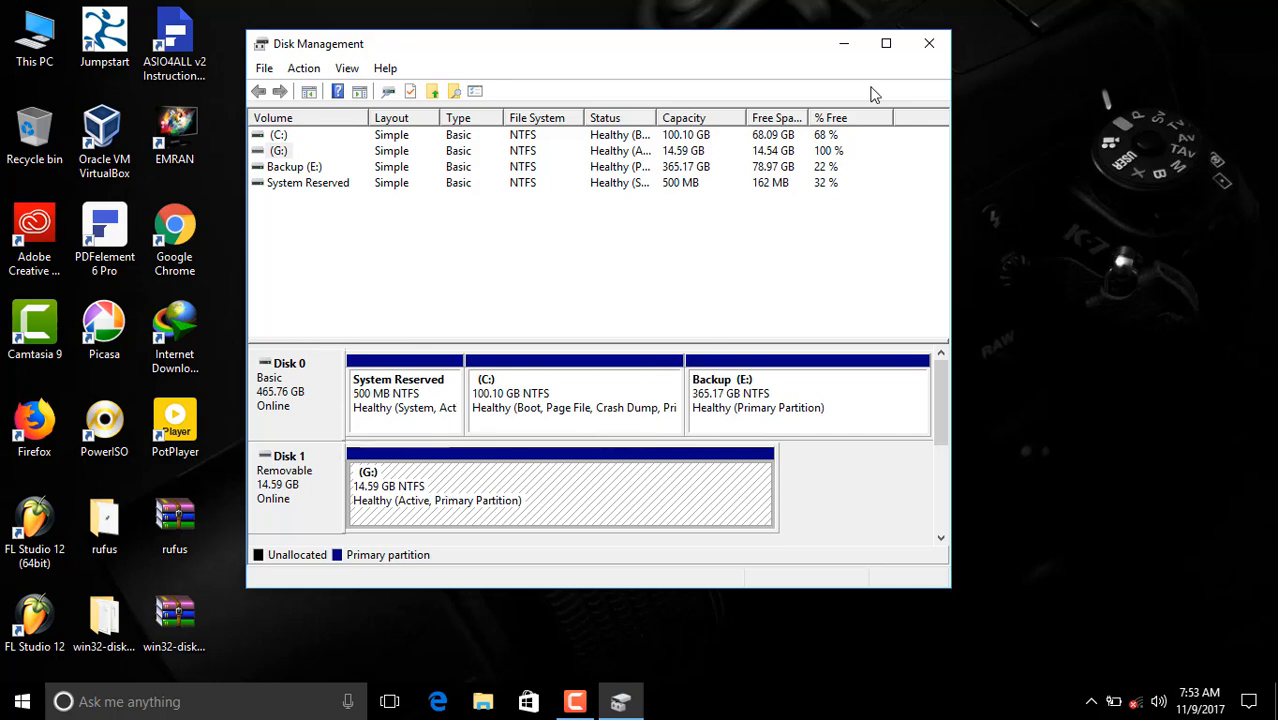
click(945, 47)
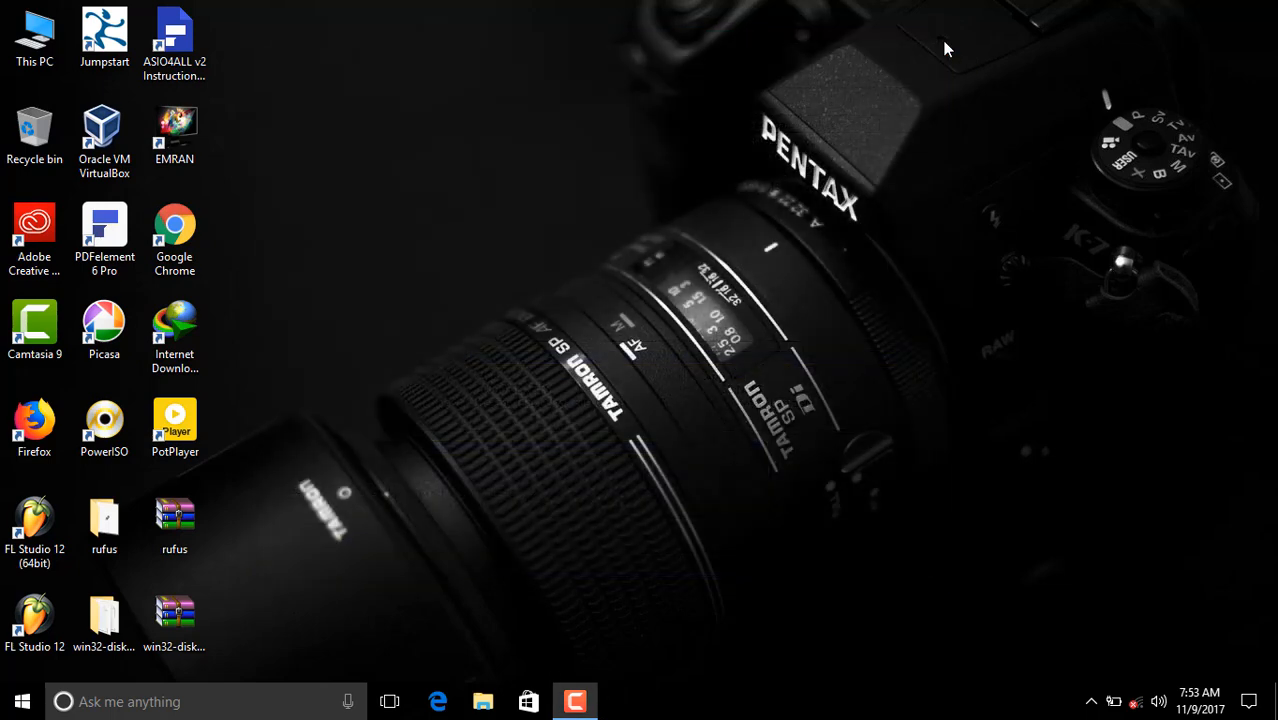
Step: Search for Command Prompt and launch it as administrator
key(super)
text(cnm)
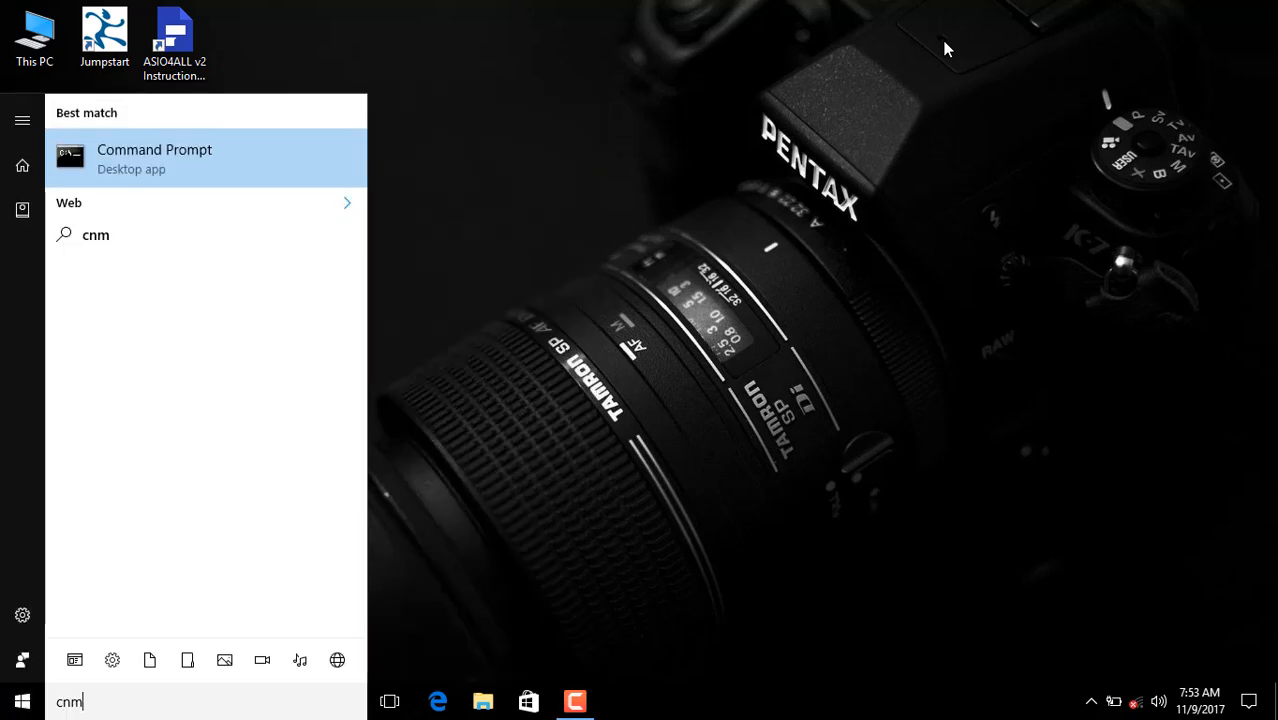
text(d)
key(shift+F10)
key(Return)
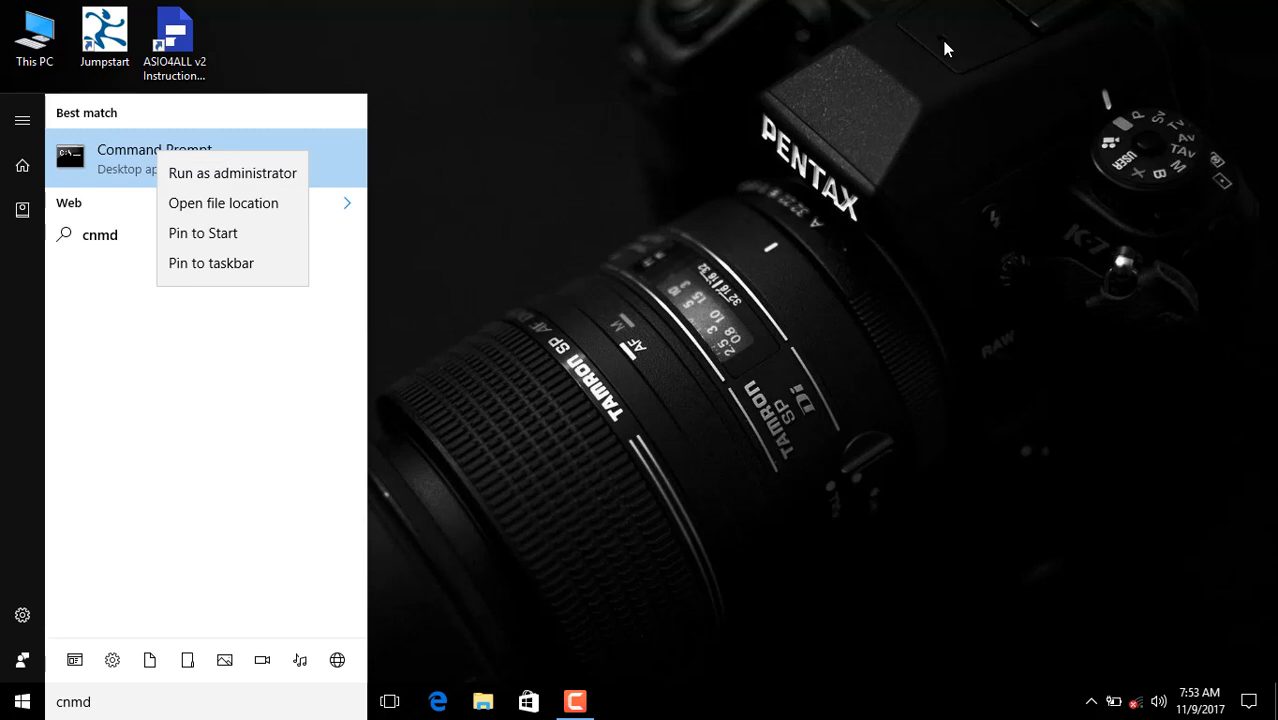
Step: Start diskpart in the elevated Command Prompt and run list volume
text(dis)
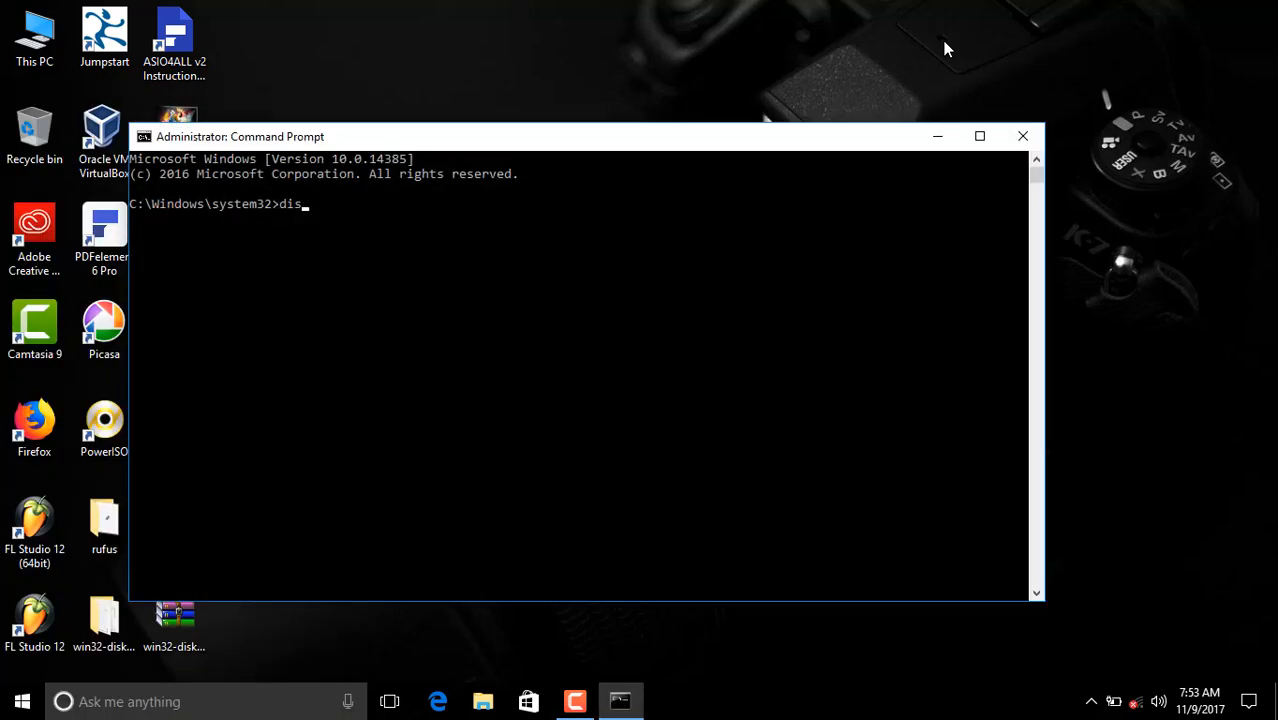
text(kpart)
key(Return)
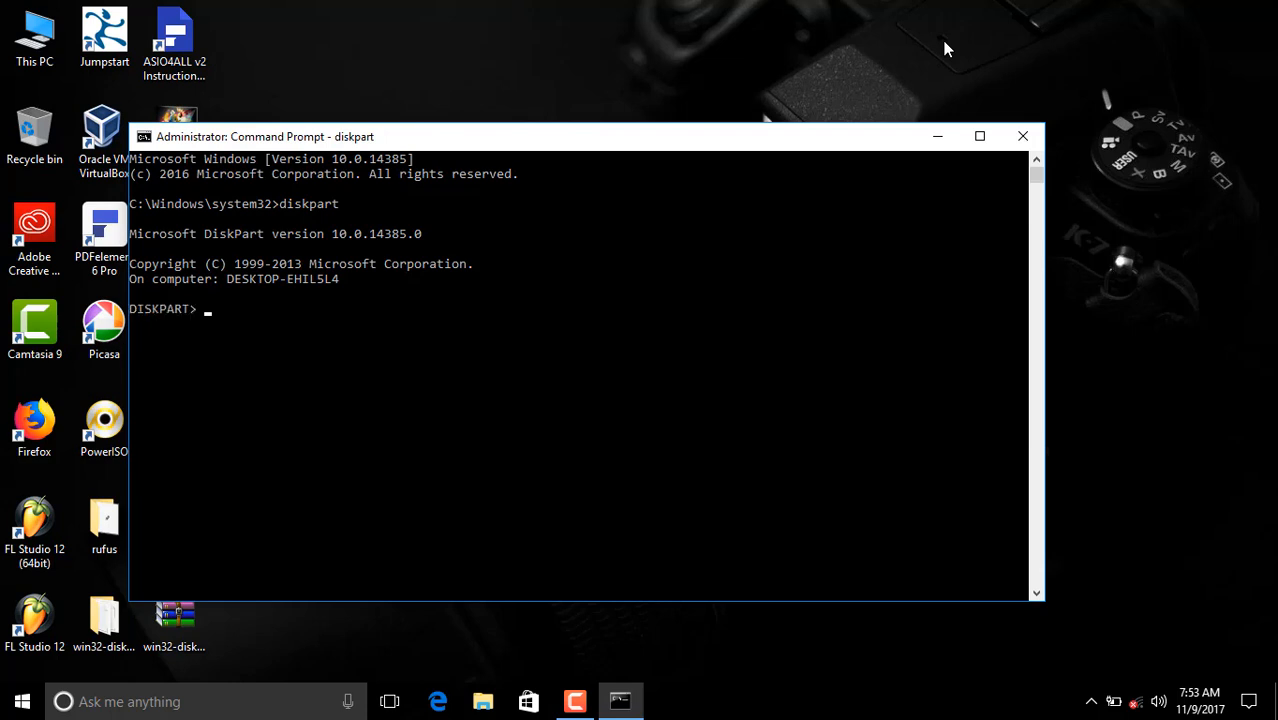
text(list volume)
key(Return)
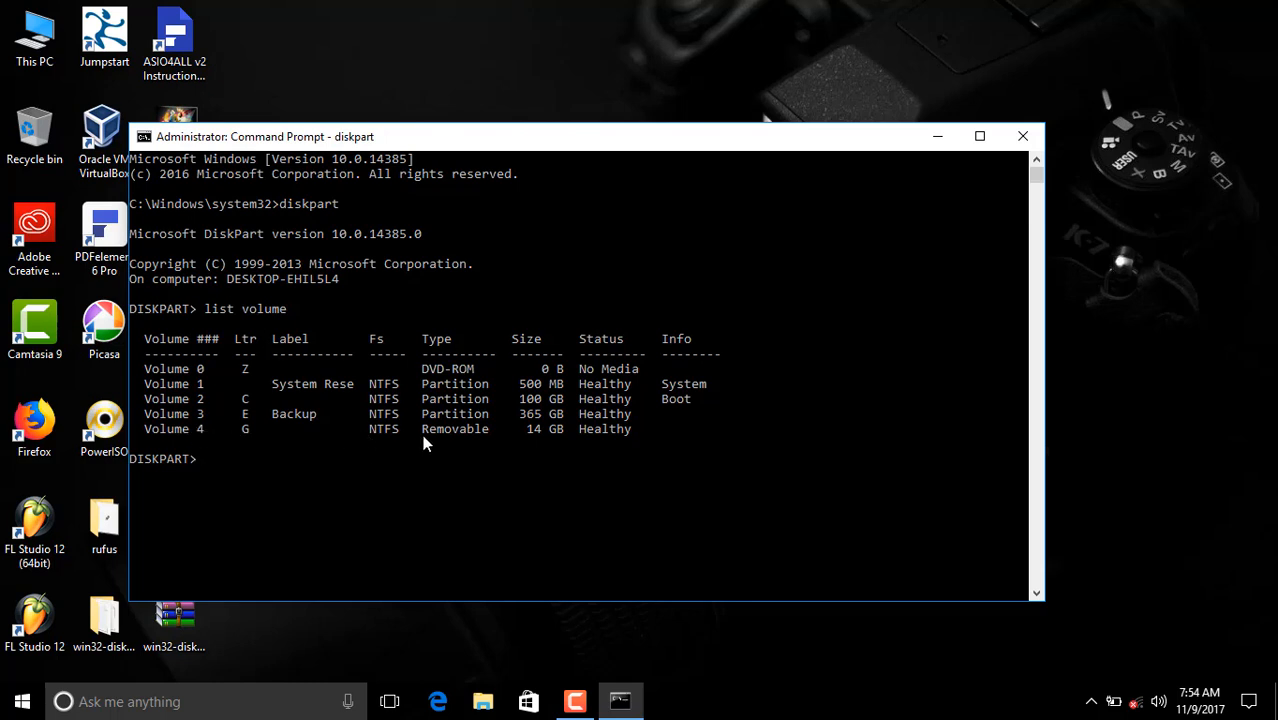
Step: Select volume 4, mark its partition as active, and minimize the Command Prompt window
text(select volume 4)
key(Return)
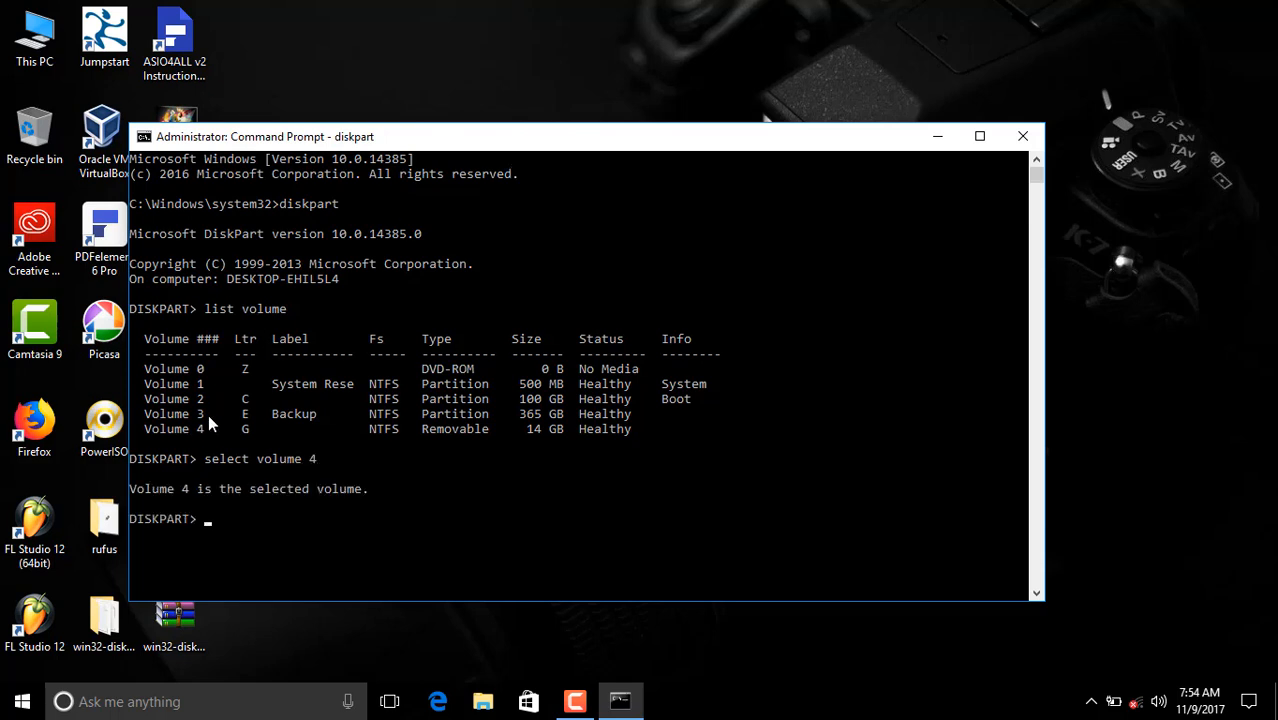
text(active)
key(Return)
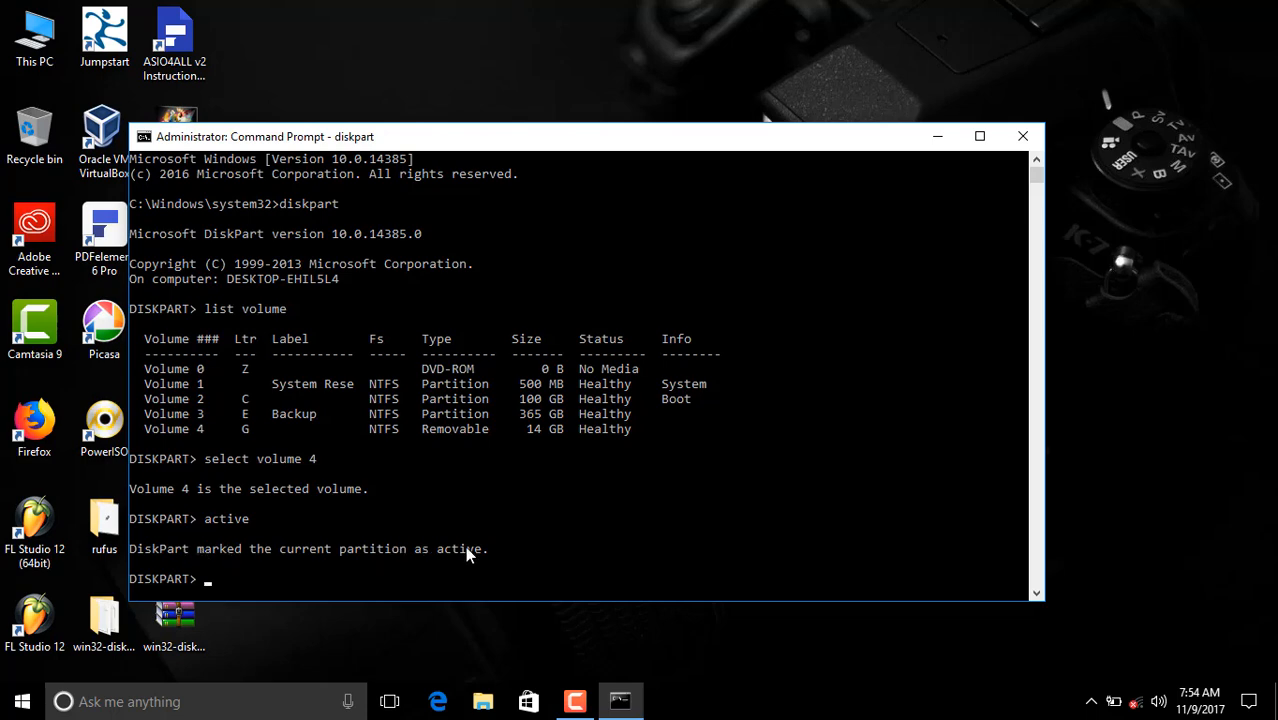
click(937, 136)
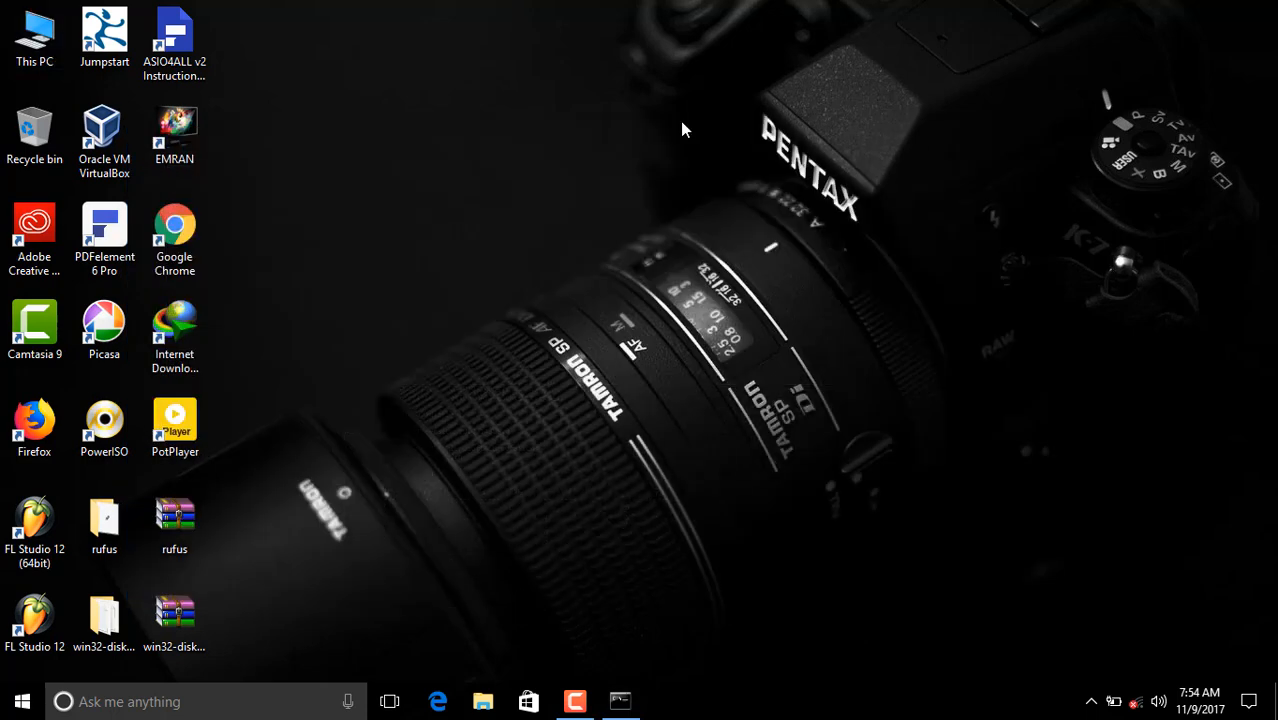
Step: Refresh the desktop and open the software\window software\software\window\window 10 All in one folder inside the desktop shortcut's folder on Backup (E:)
right_click(680, 121)
click(733, 180)
double_click(175, 128)
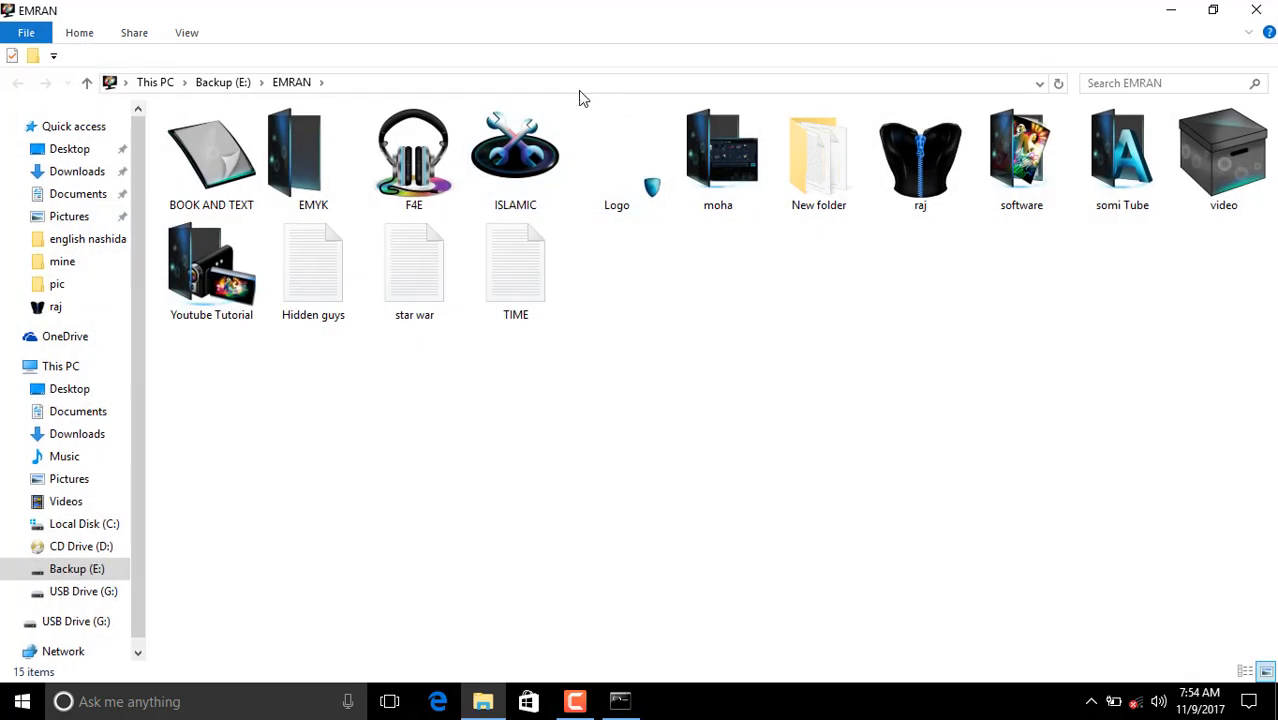
click(579, 90)
text(E:\EMRAN\software\window software\software\window\window 10 All in one)
key(Return)
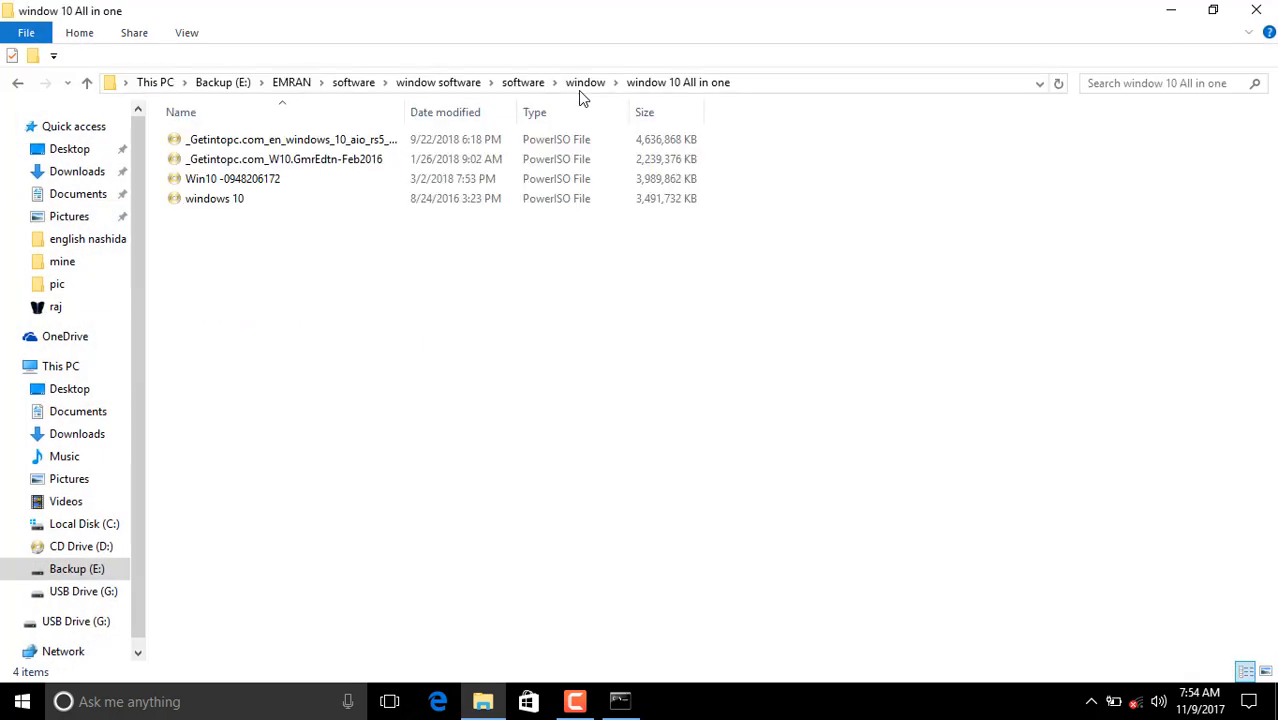
Step: Mount the "windows 10" ISO file with Windows Explorer and close the window showing its contents
click(336, 213)
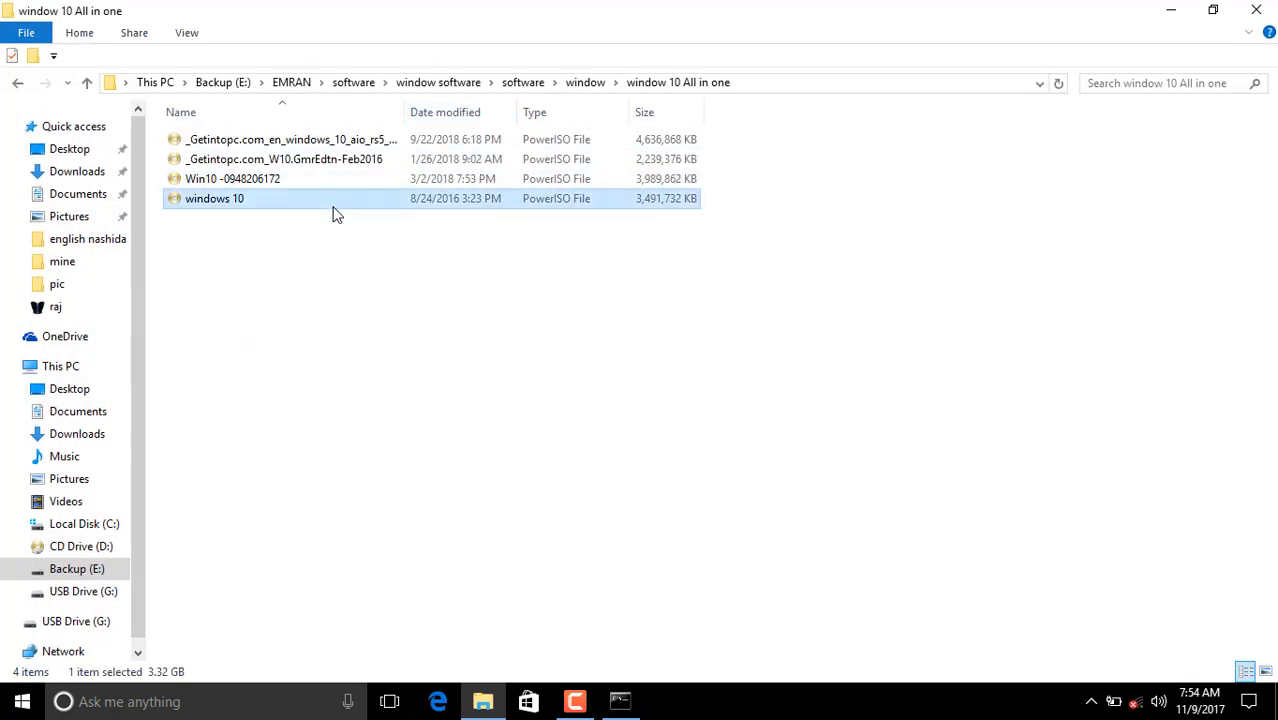
right_click(334, 209)
mouse_move(456, 271)
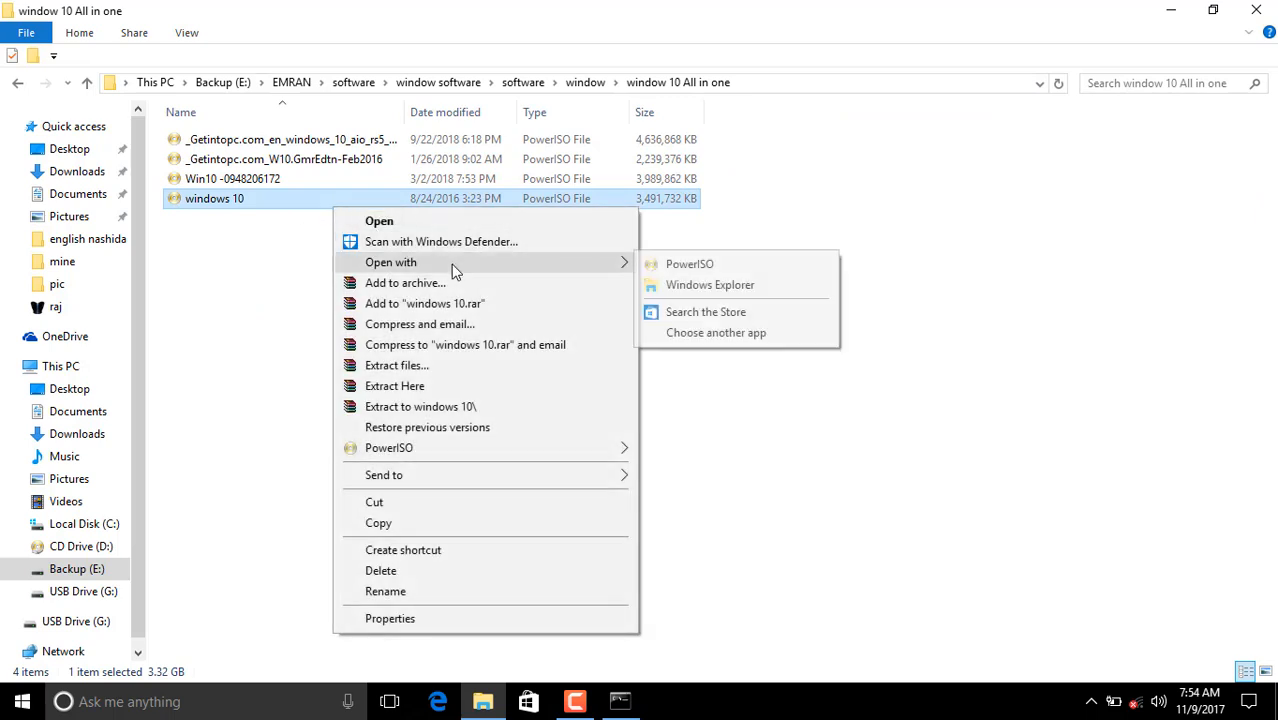
click(704, 279)
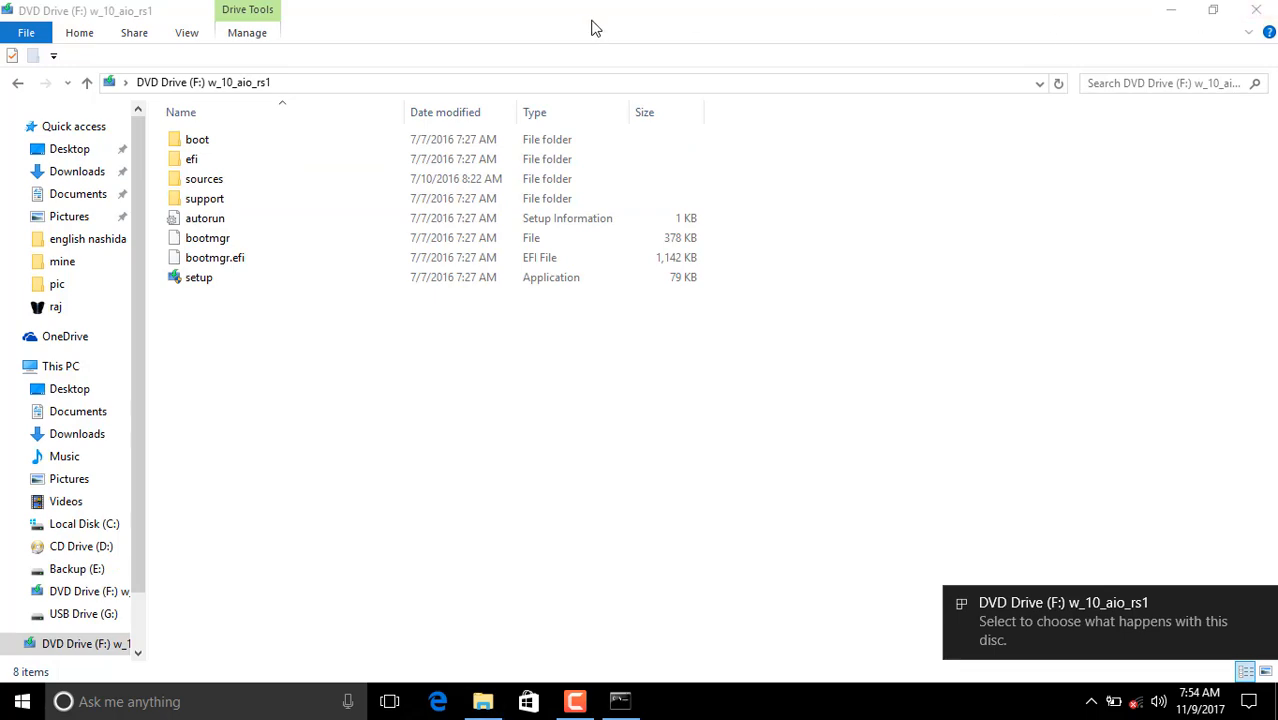
click(1256, 9)
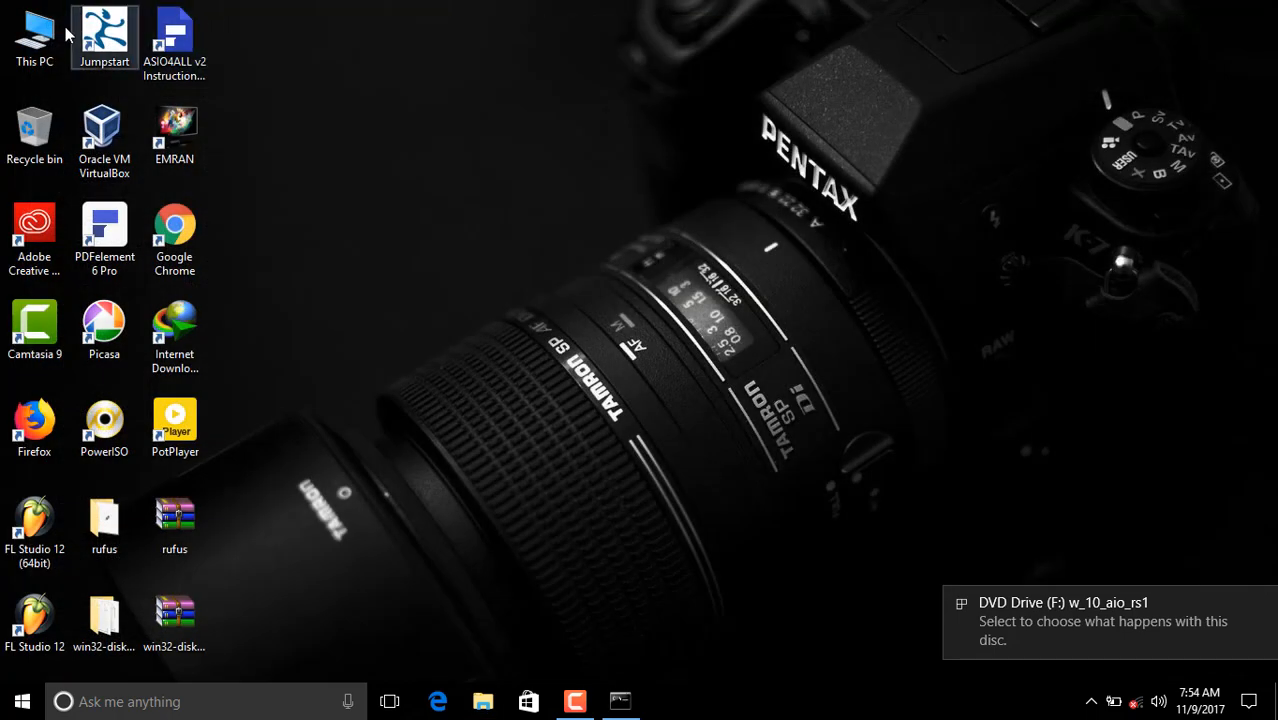
Step: Open the mounted DVD Drive (F:) w_10_aio_rs1 from This PC and copy all of its files and folders
double_click(34, 35)
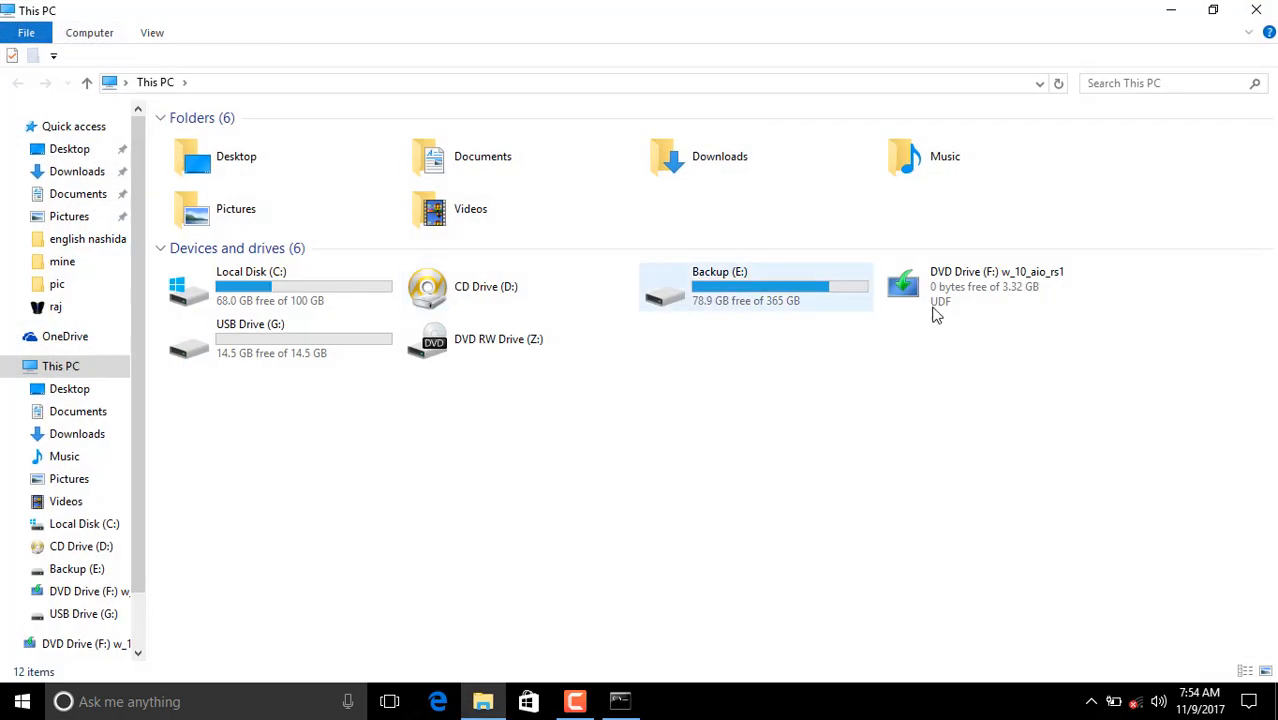
right_click(992, 290)
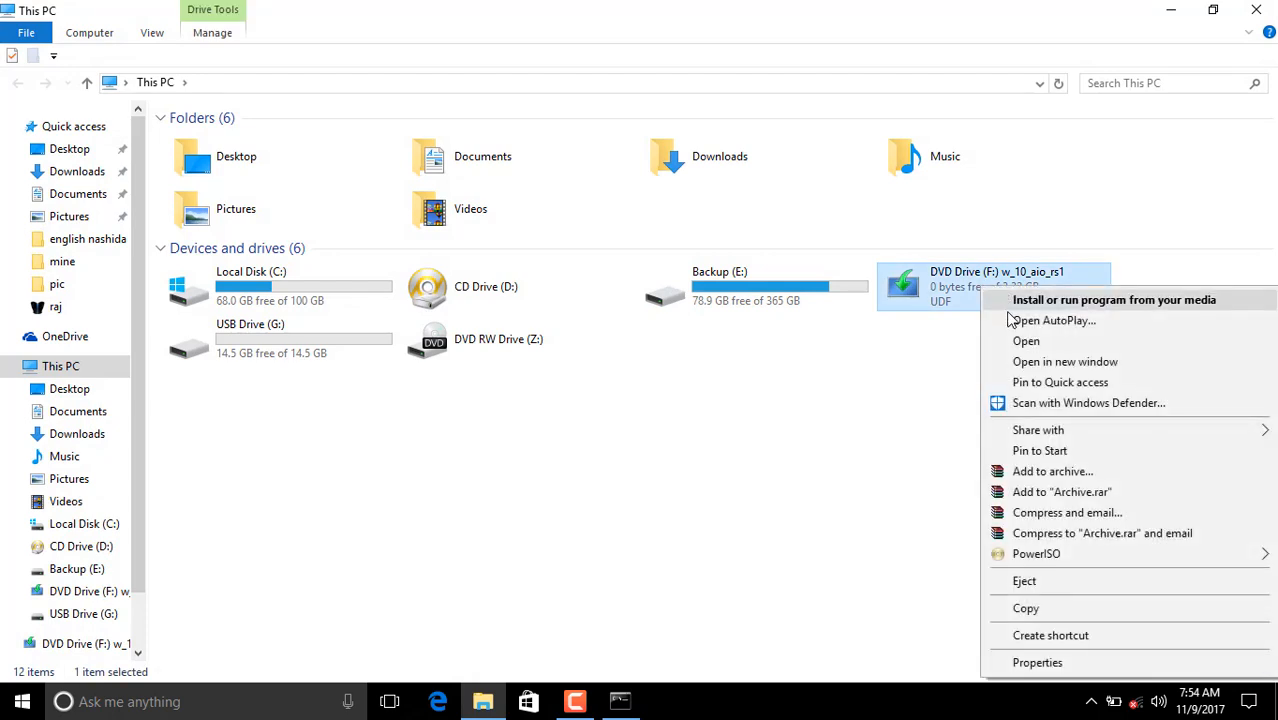
click(1022, 341)
drag(366, 410, 304, 130)
right_click(291, 180)
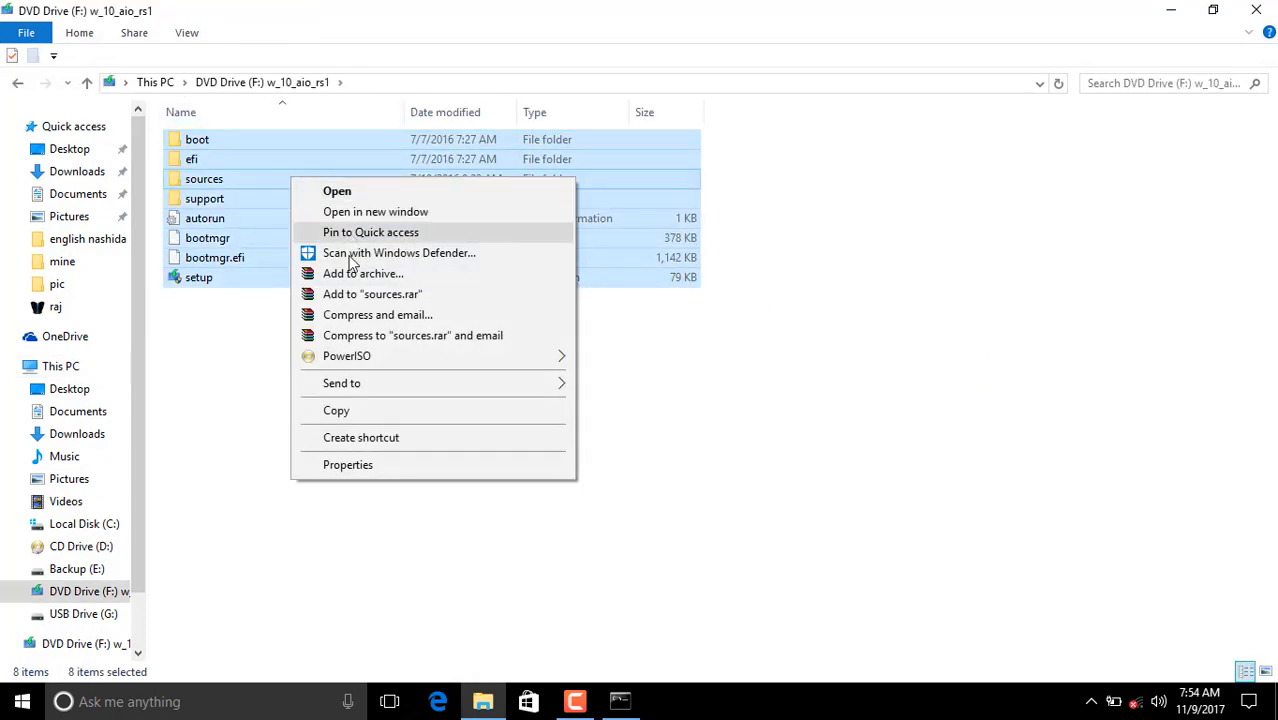
click(344, 410)
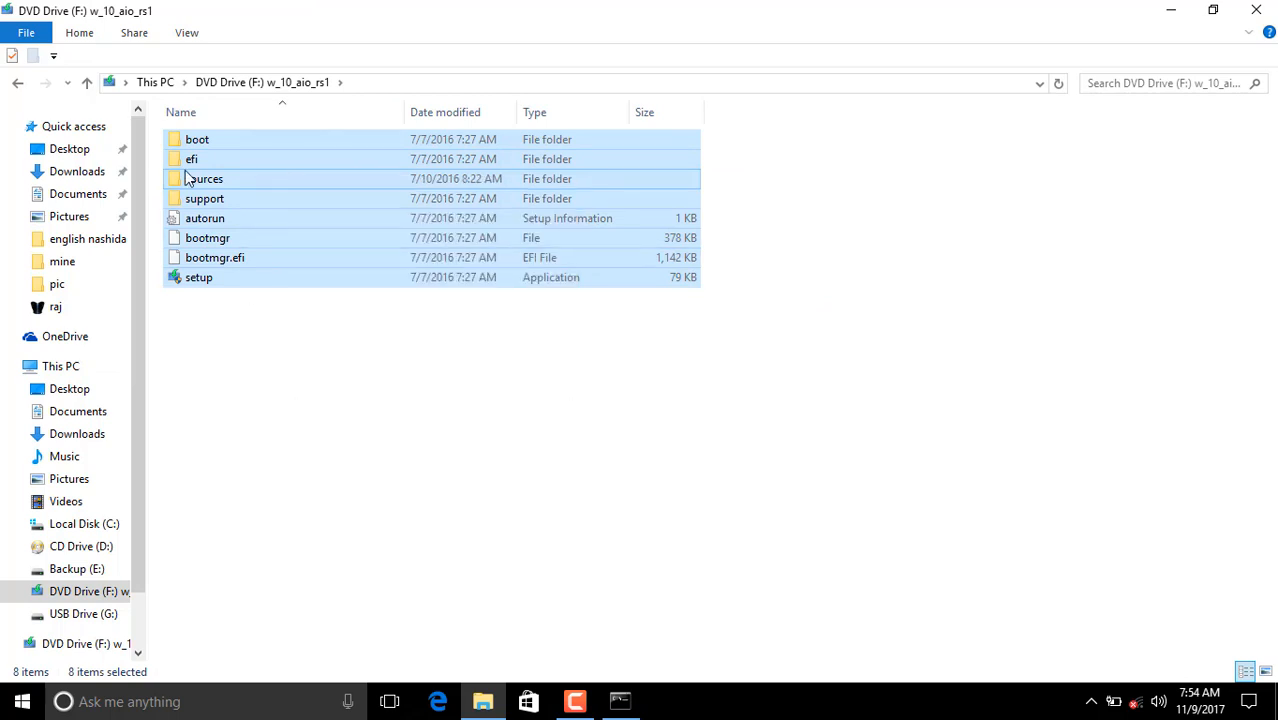
Step: Paste the copied setup files into USB Drive (G:) and check the transfer details
click(19, 85)
double_click(258, 338)
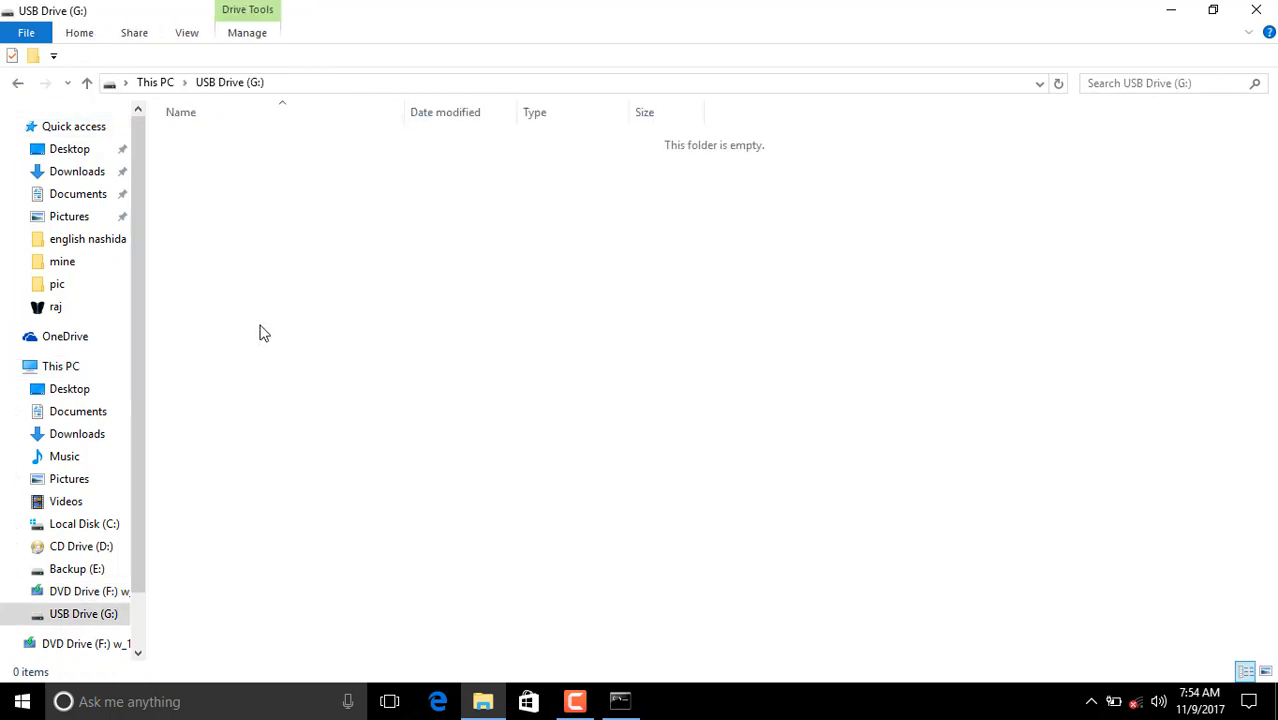
right_click(302, 238)
click(370, 372)
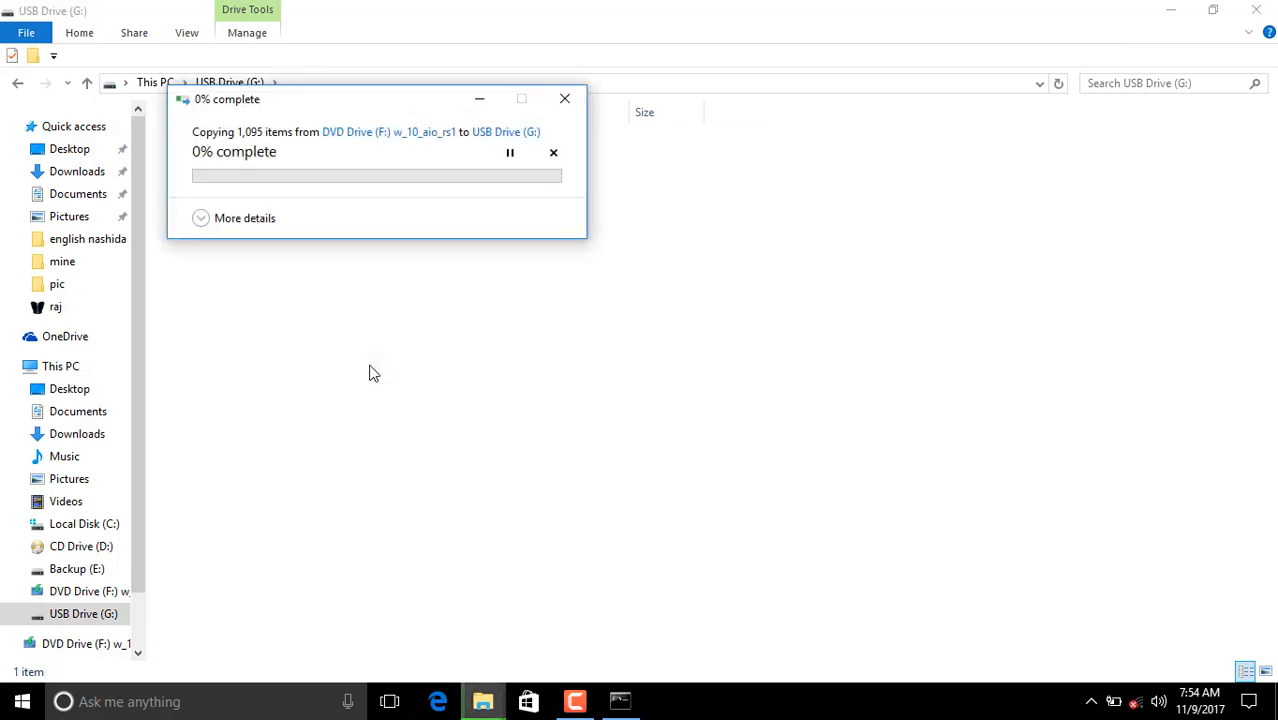
click(201, 218)
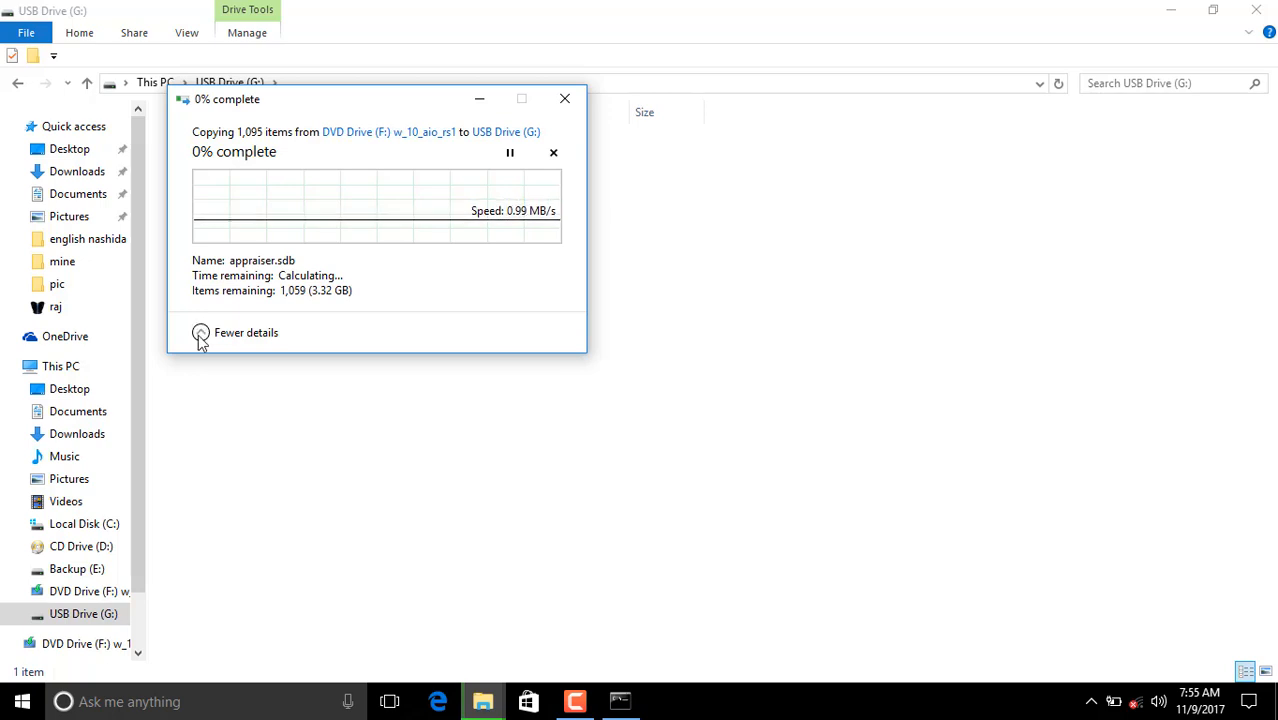
click(200, 336)
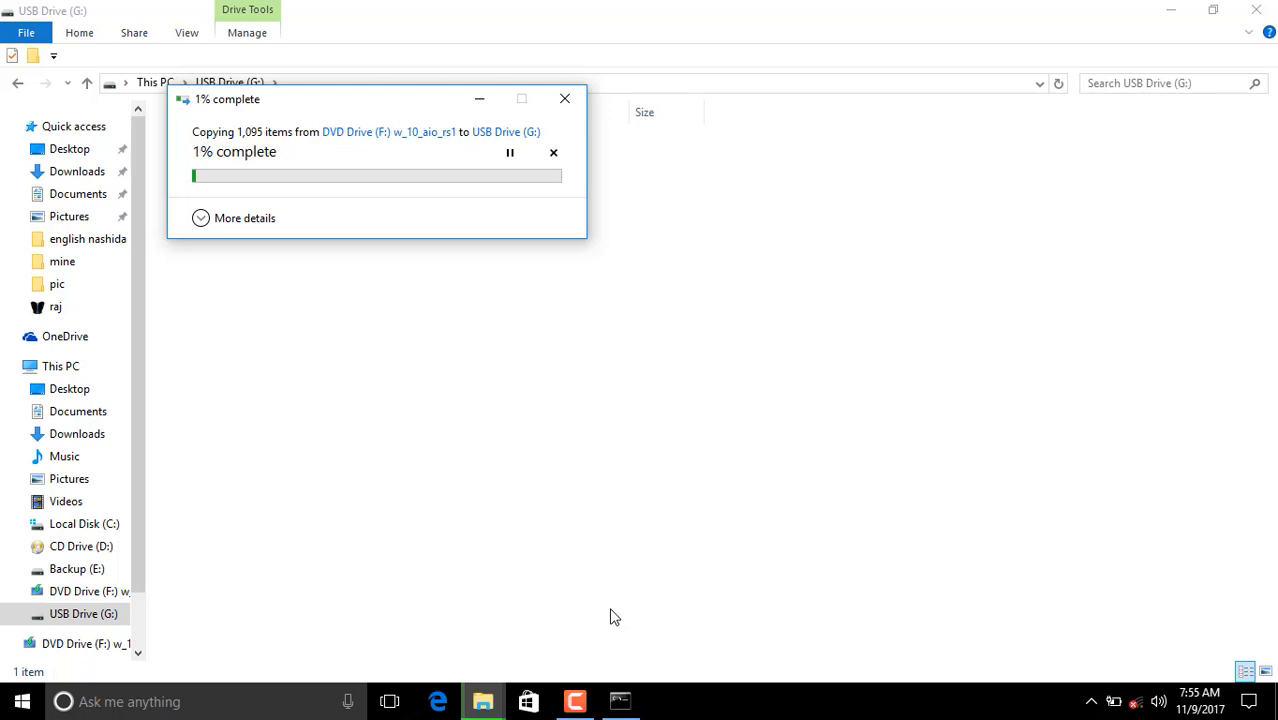
click(577, 700)
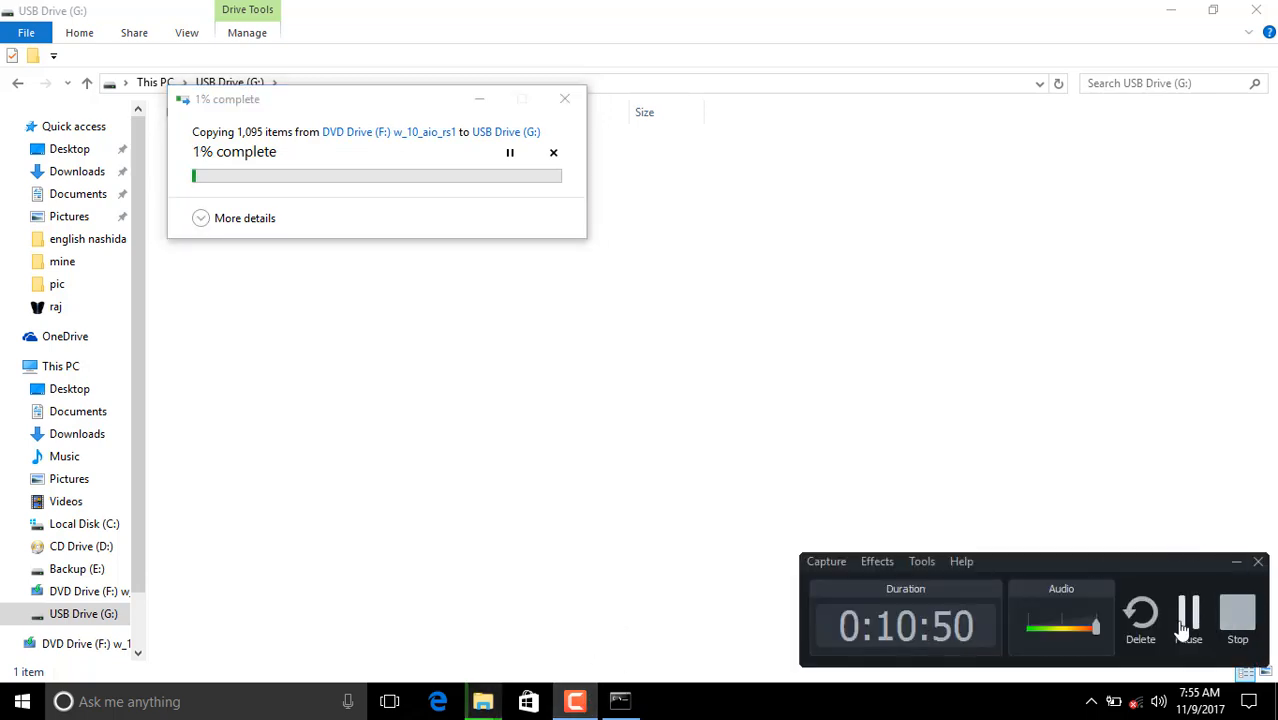
click(1185, 630)
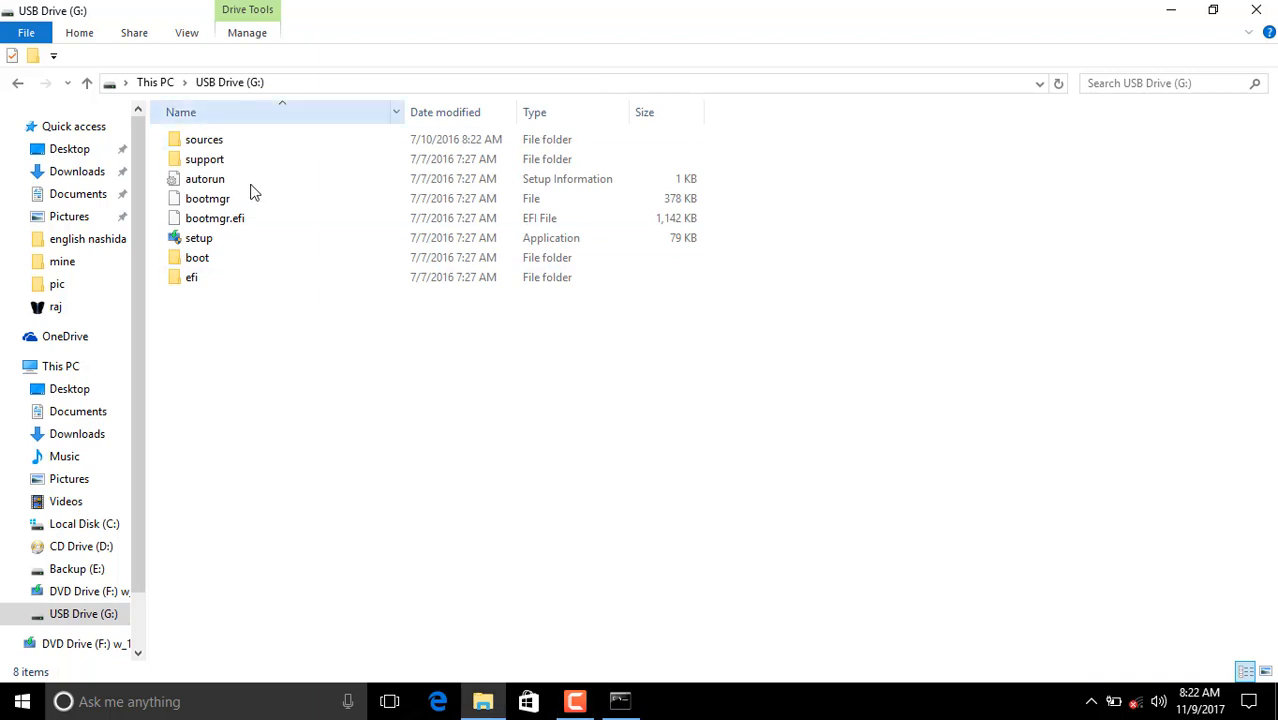
Step: Refresh the file listing of USB Drive (G:) and close its window
right_click(285, 320)
click(348, 393)
right_click(348, 393)
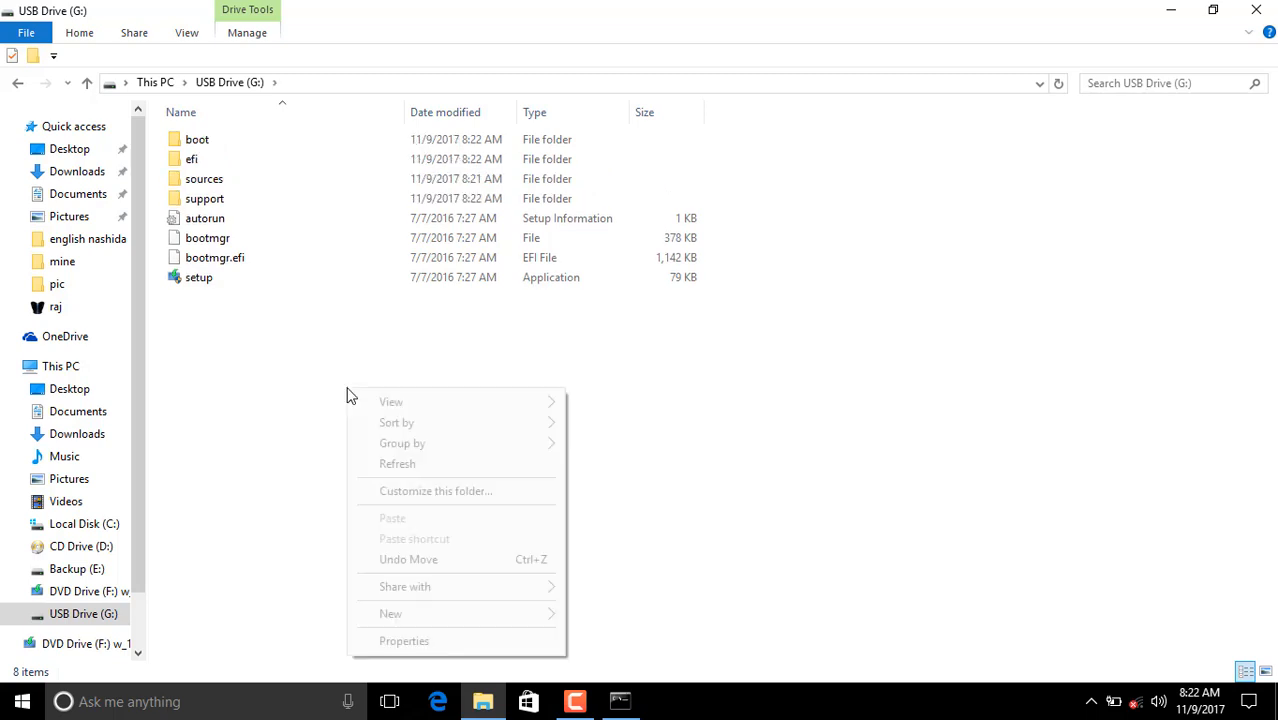
click(397, 464)
click(1256, 10)
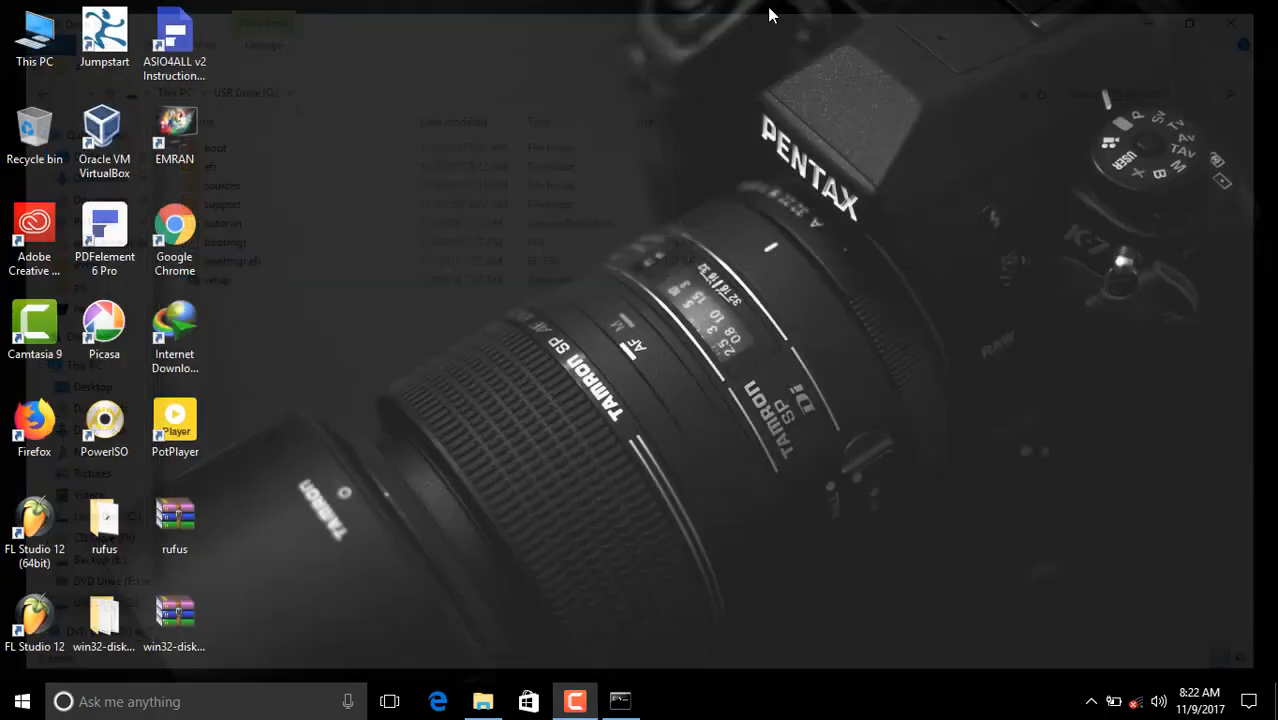
Step: Eject the mounted DVD Drive (F:) w_10_aio_rs1 from This PC and refresh the drive list
double_click(34, 36)
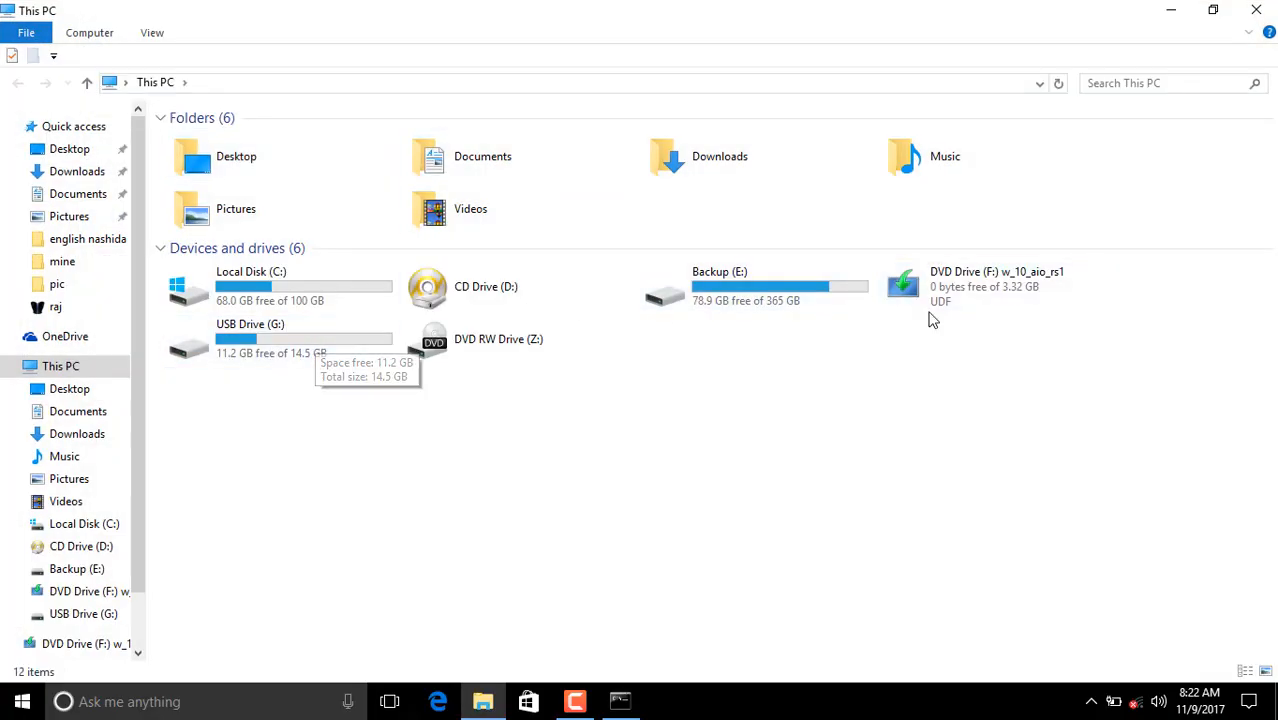
click(990, 292)
right_click(993, 293)
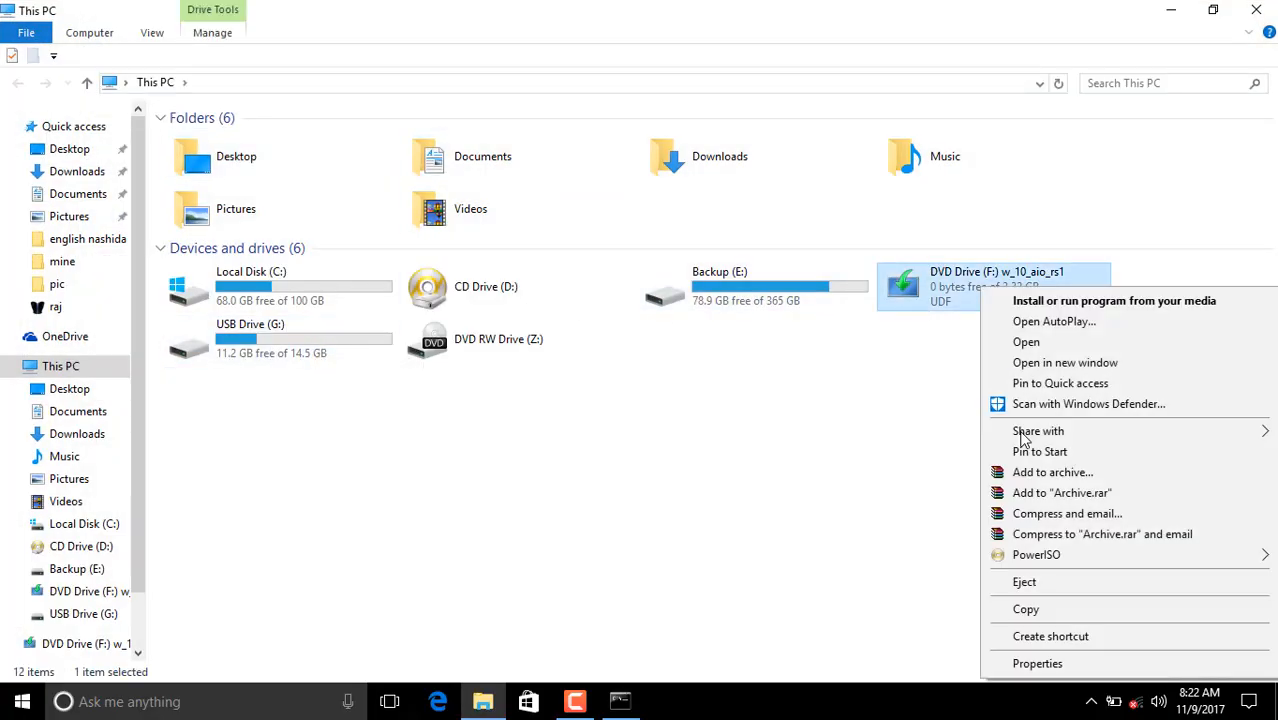
click(1021, 584)
right_click(627, 435)
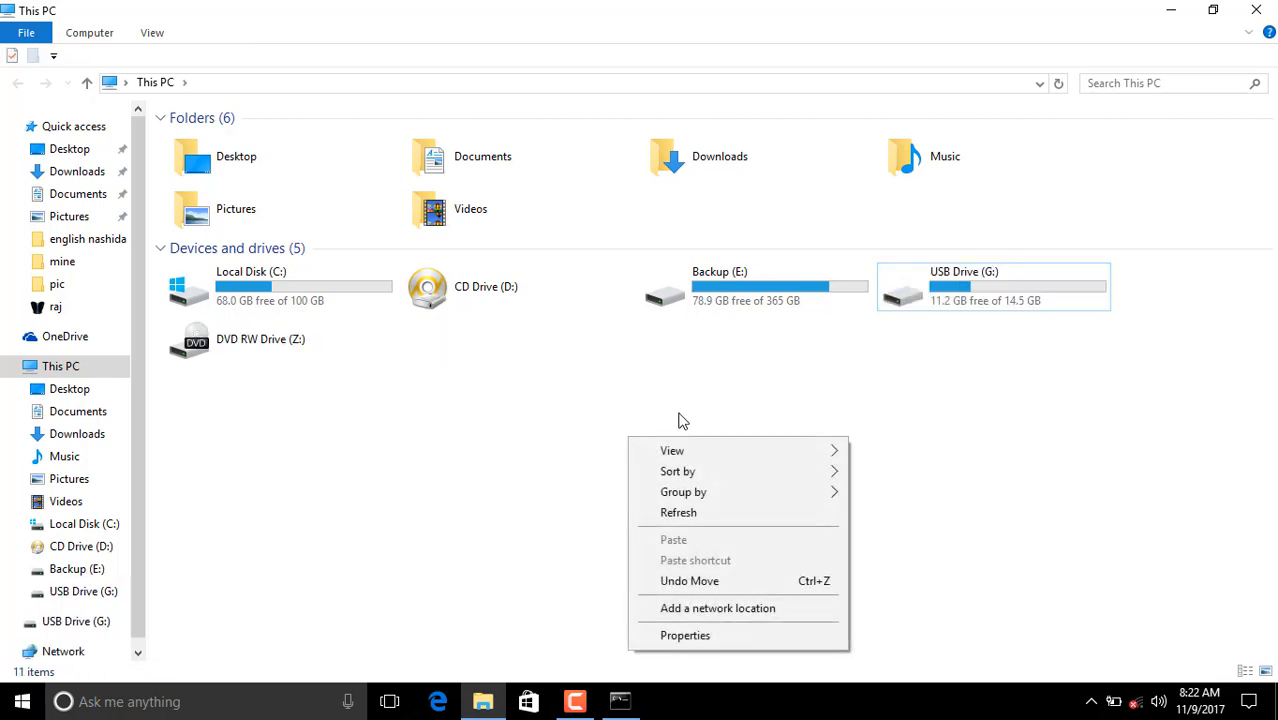
click(690, 513)
Step: Examine the setup files on the USB drive (G:) and its entry in This PC, and close the window
double_click(938, 300)
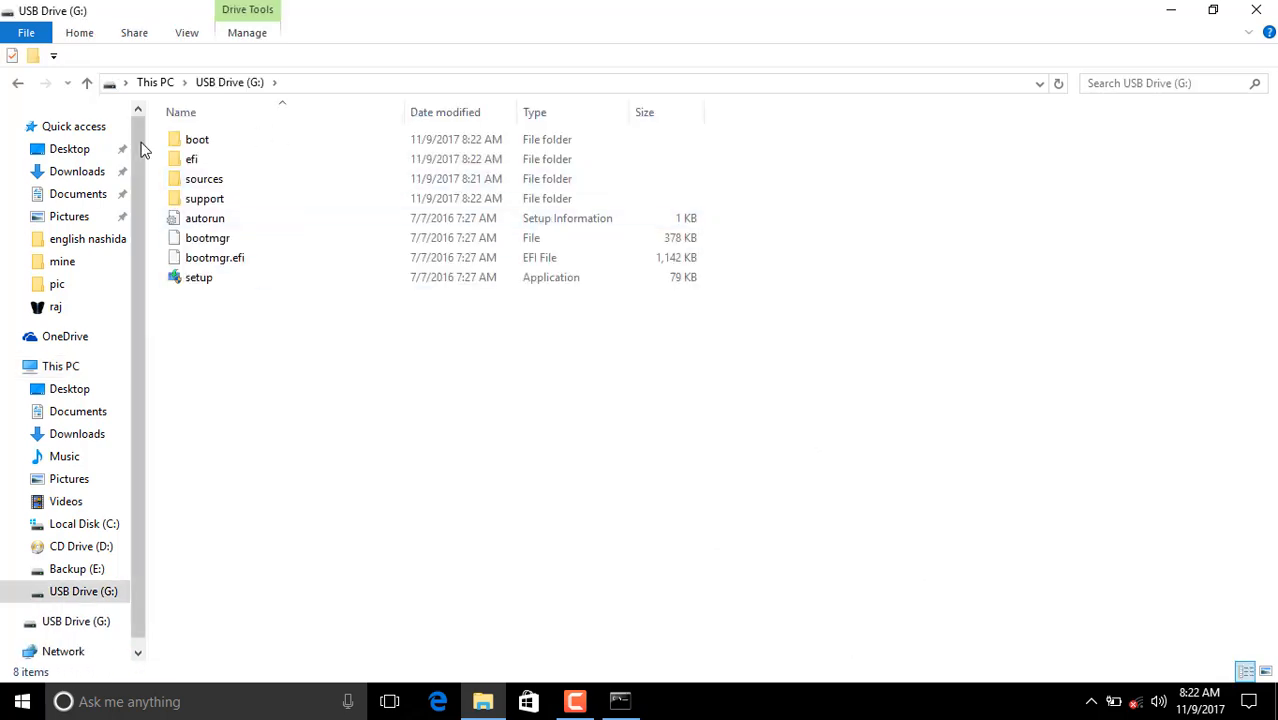
click(17, 83)
click(990, 391)
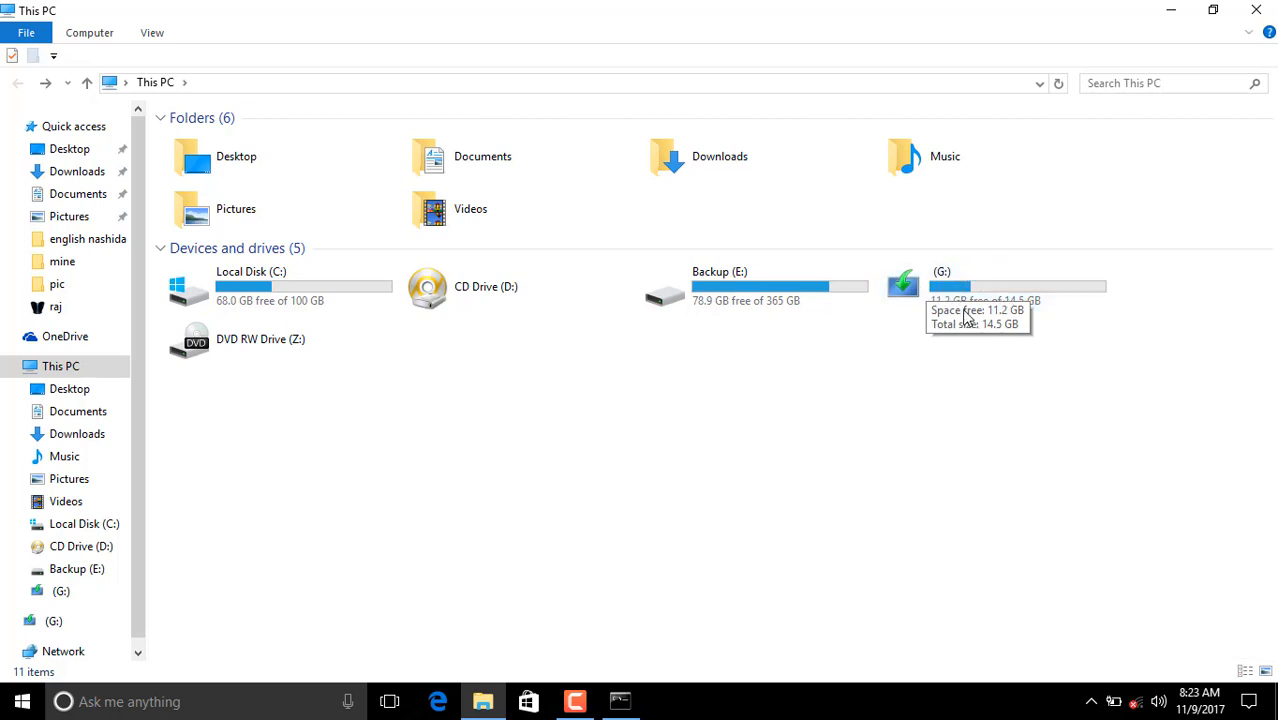
double_click(950, 294)
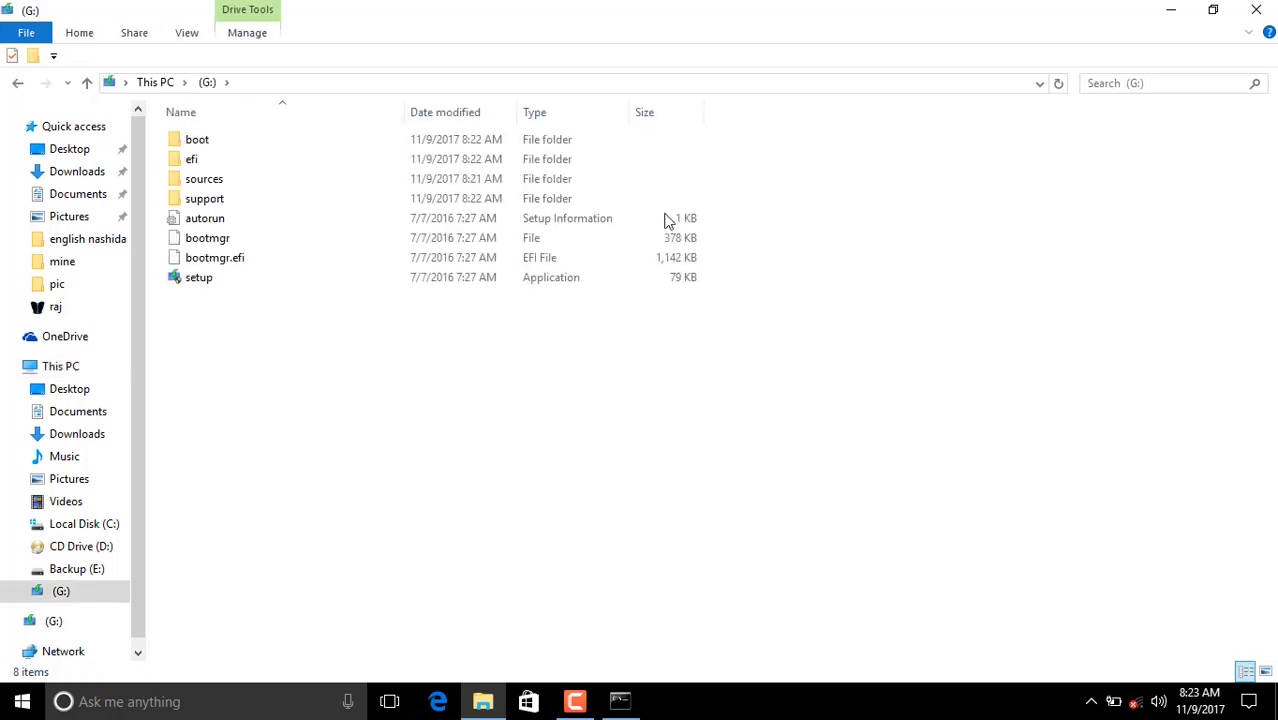
click(17, 83)
click(1098, 238)
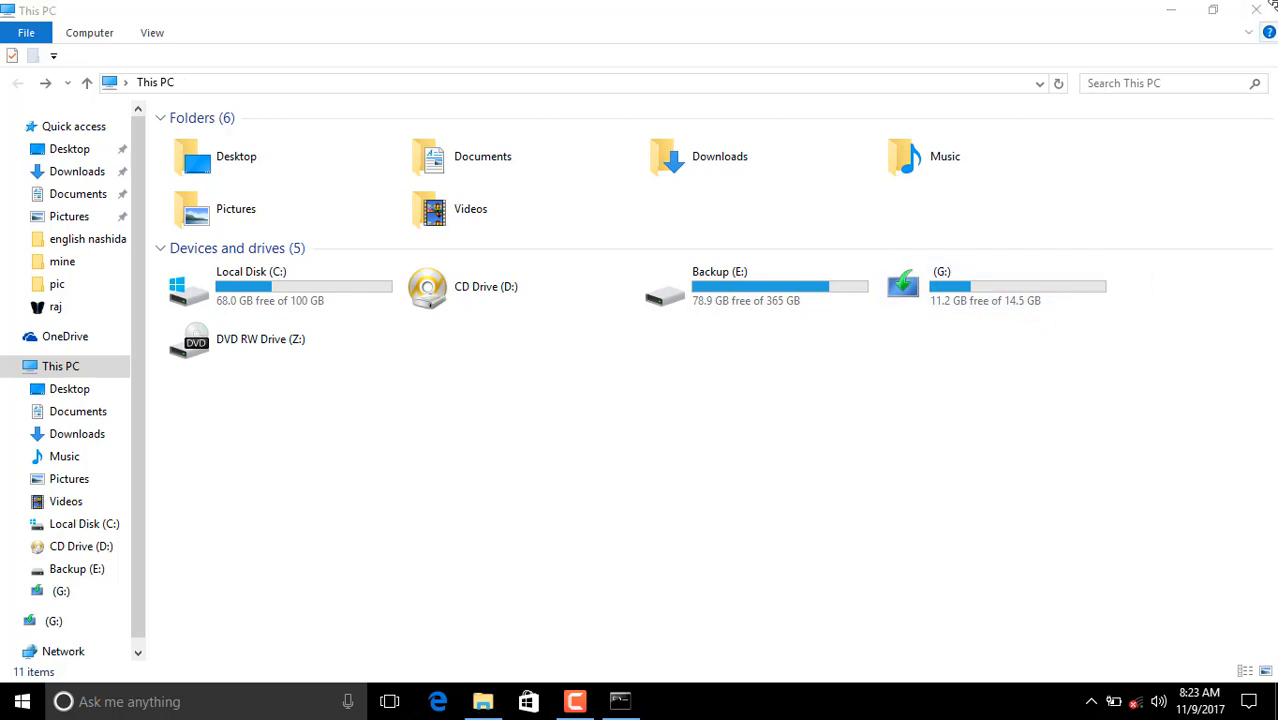
click(1257, 10)
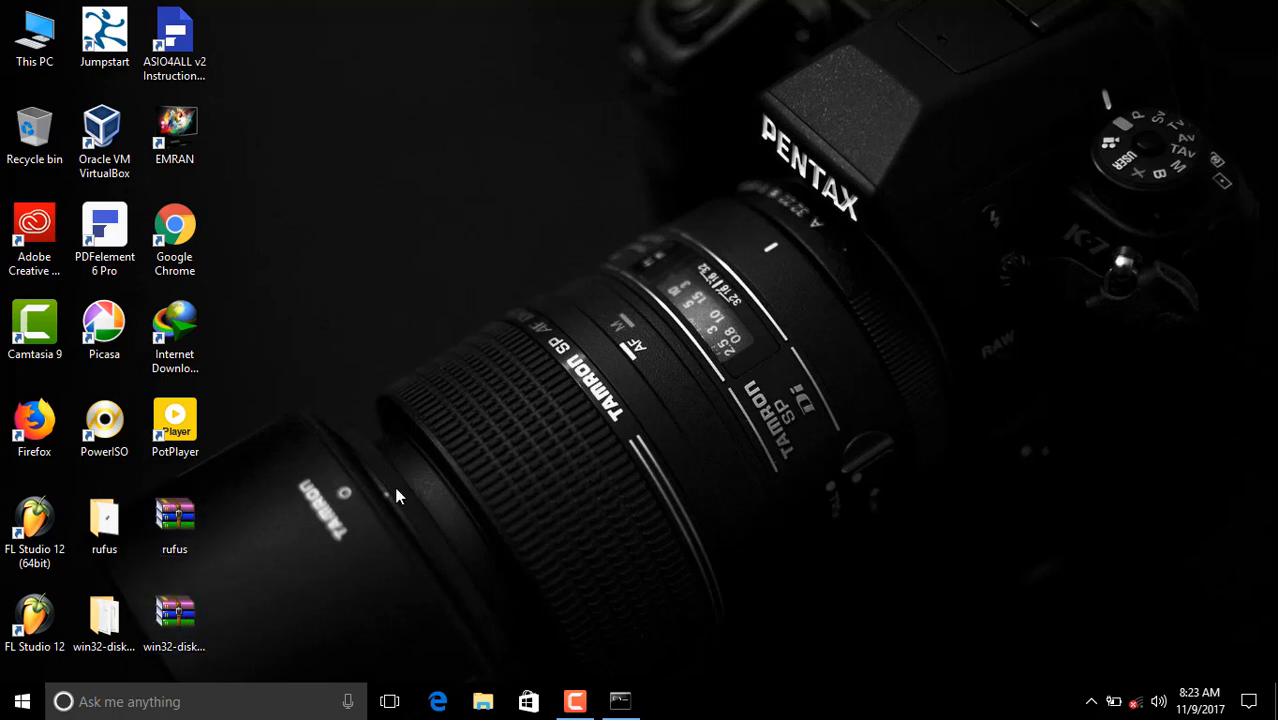
drag(421, 142, 813, 298)
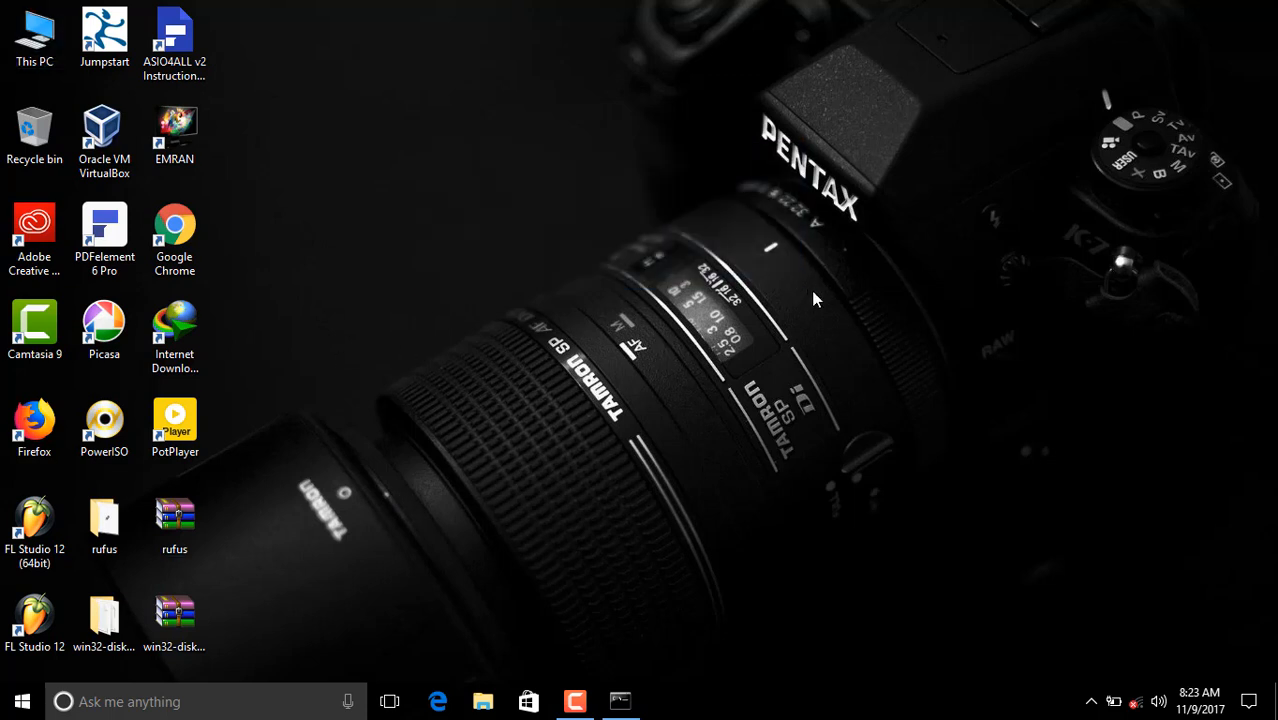